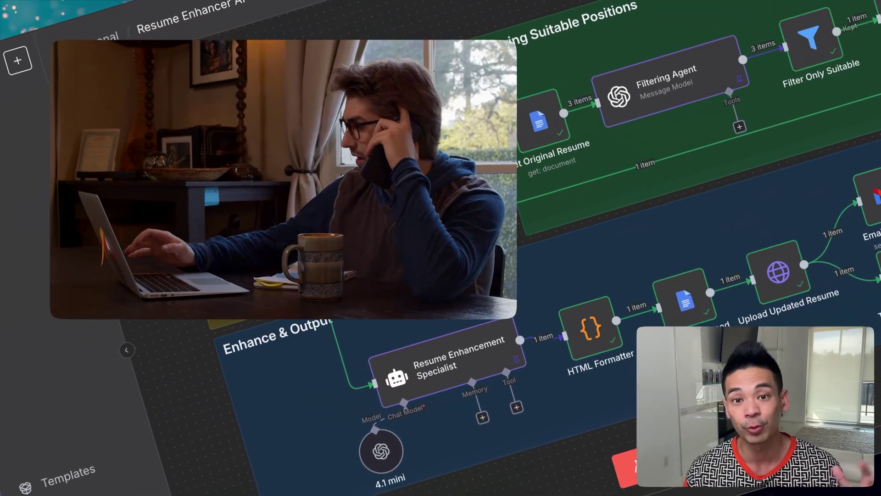
# Point out the Resume Enhancement Specialist and HTML Formatter nodes, then inspect the LinkedIn Jobs Scraper request settings
pyautogui.click(443, 365)
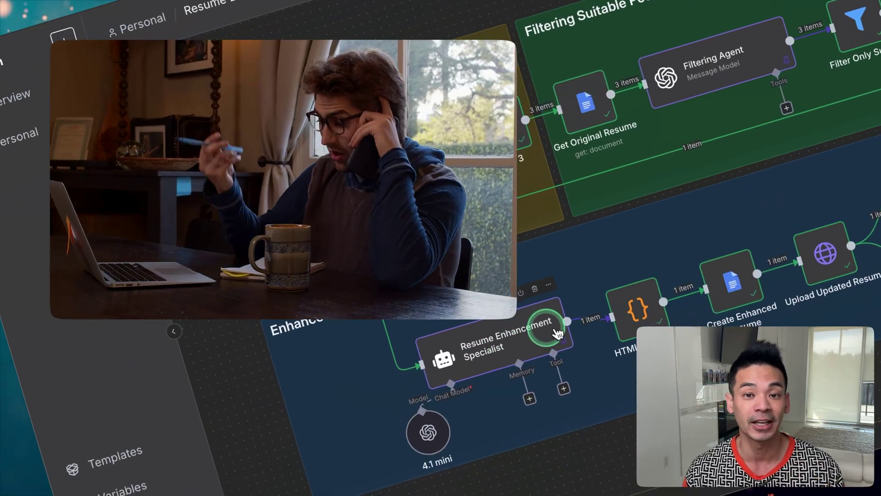
pyautogui.click(625, 314)
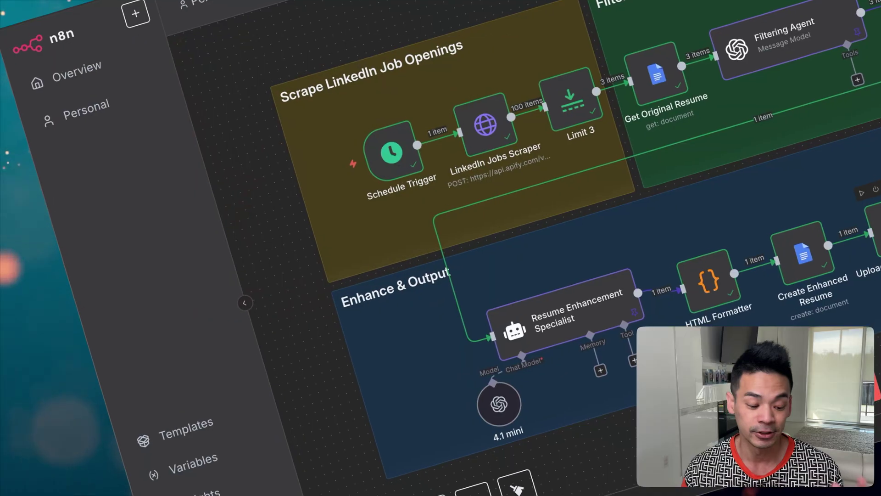
pyautogui.click(693, 167)
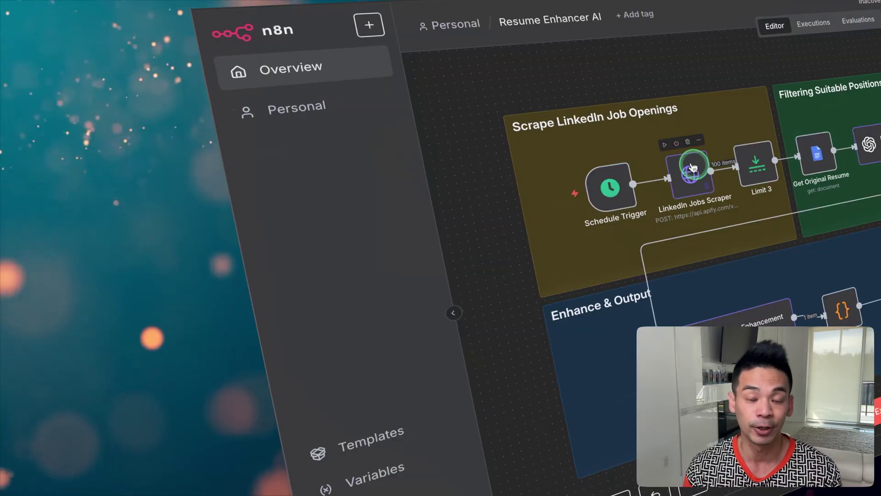
pyautogui.click(723, 91)
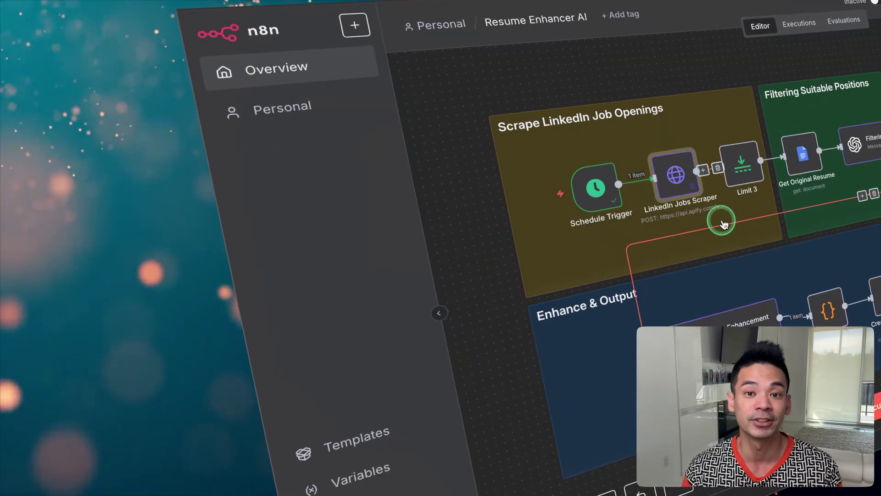
pyautogui.click(730, 98)
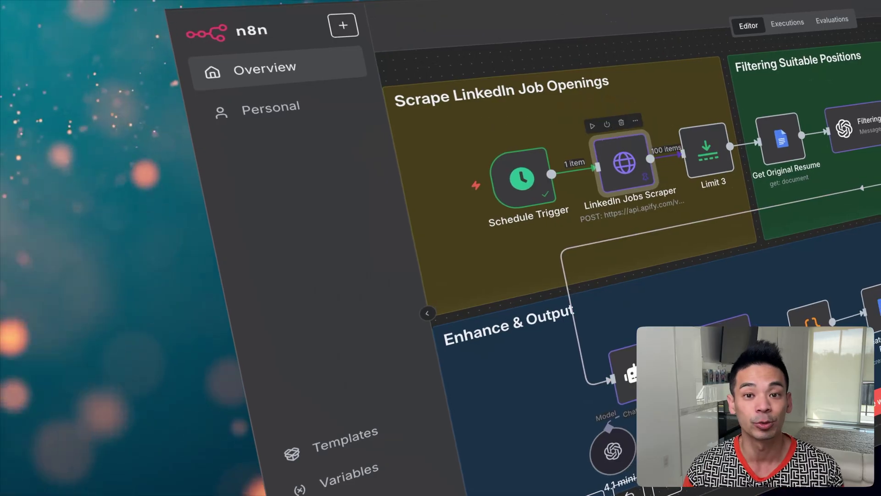
pyautogui.press('Return')
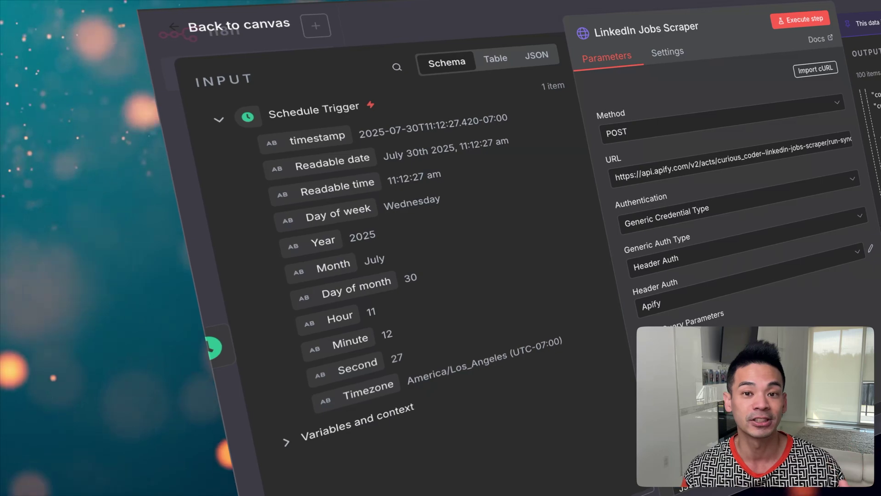
pyautogui.press('Escape')
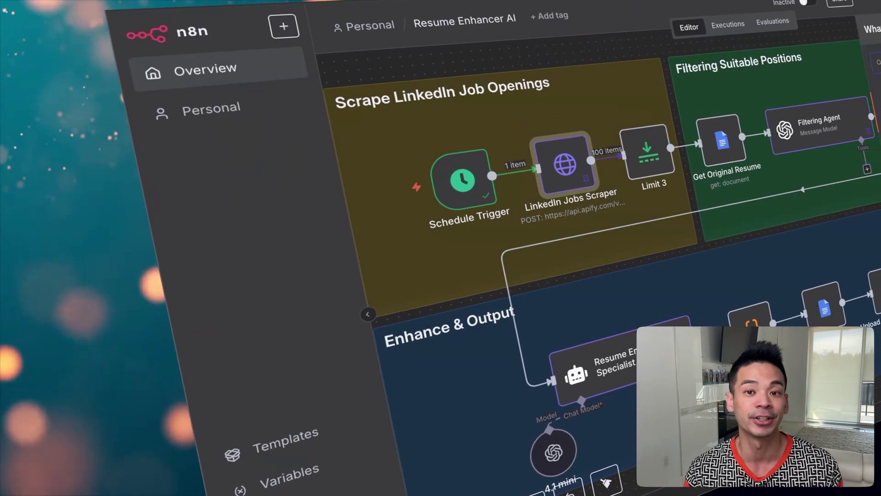
# Inspect the Limit 3, Get Original Resume and Filtering Agent node settings and the workflow options menu
pyautogui.press('Tab')
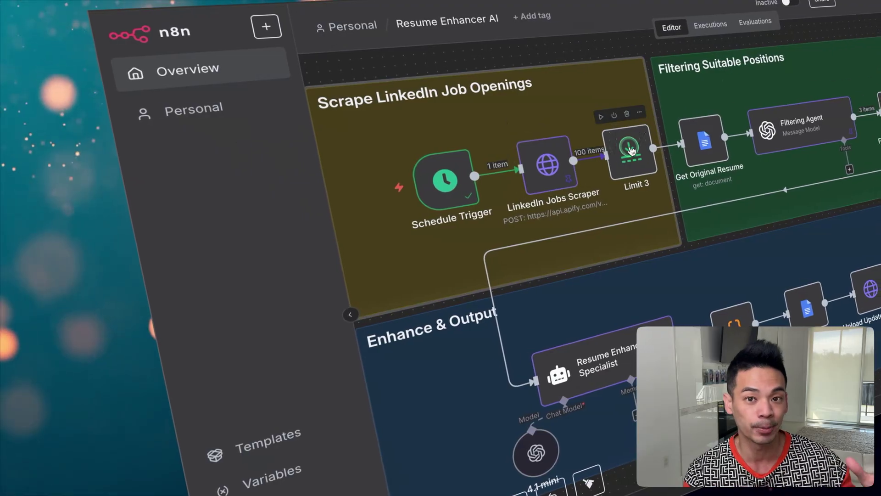
pyautogui.doubleClick(632, 152)
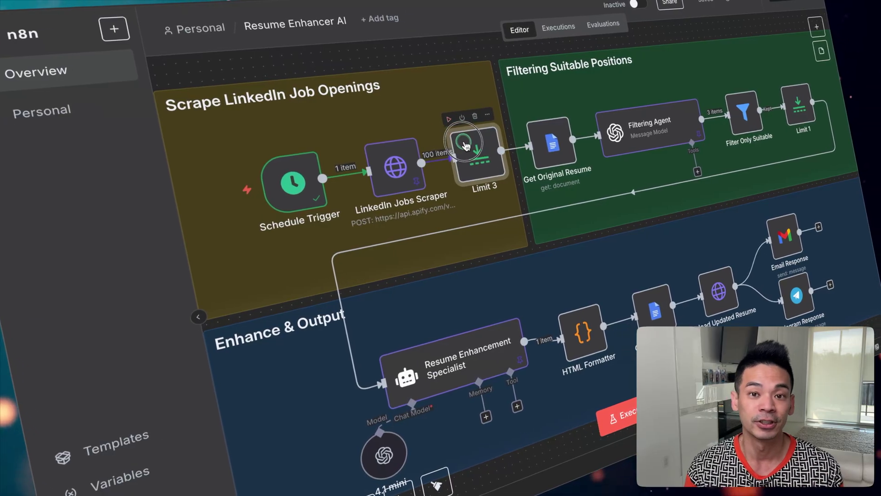
pyautogui.doubleClick(461, 133)
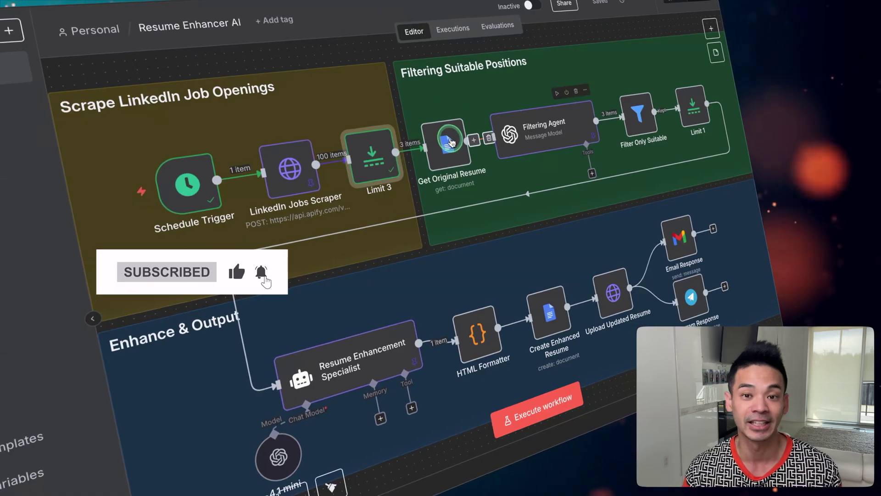
pyautogui.doubleClick(451, 149)
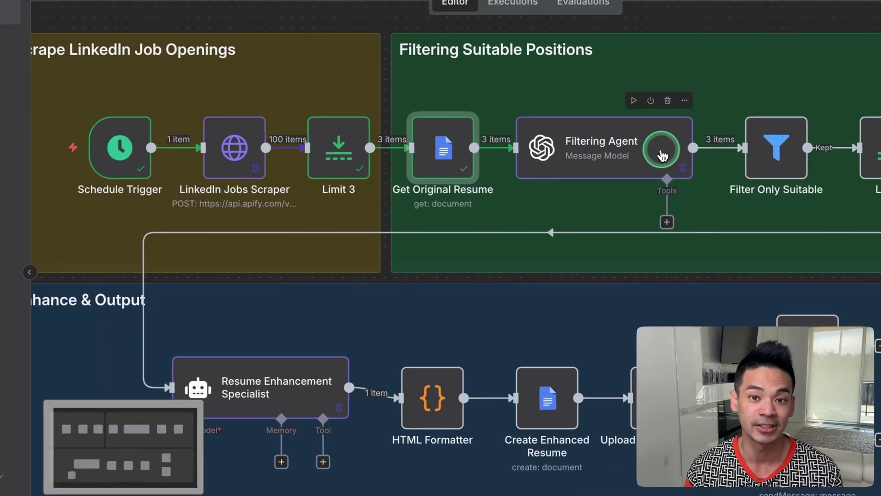
pyautogui.press('Tab')
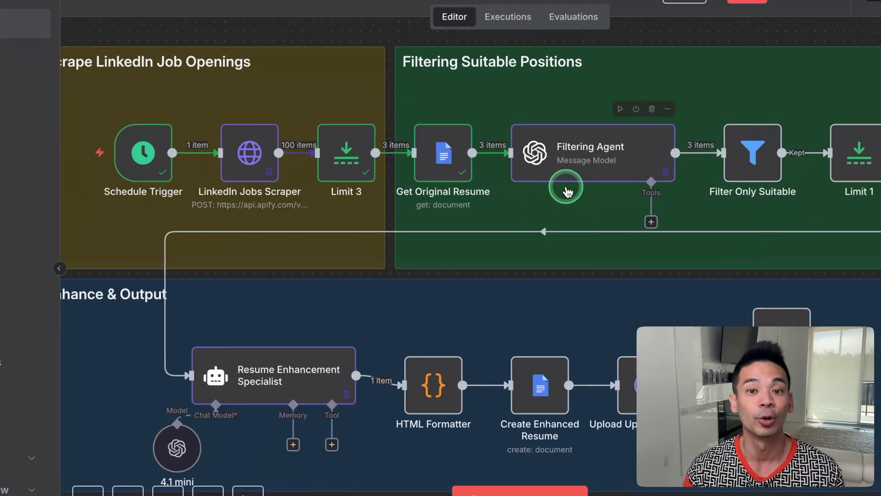
pyautogui.doubleClick(557, 163)
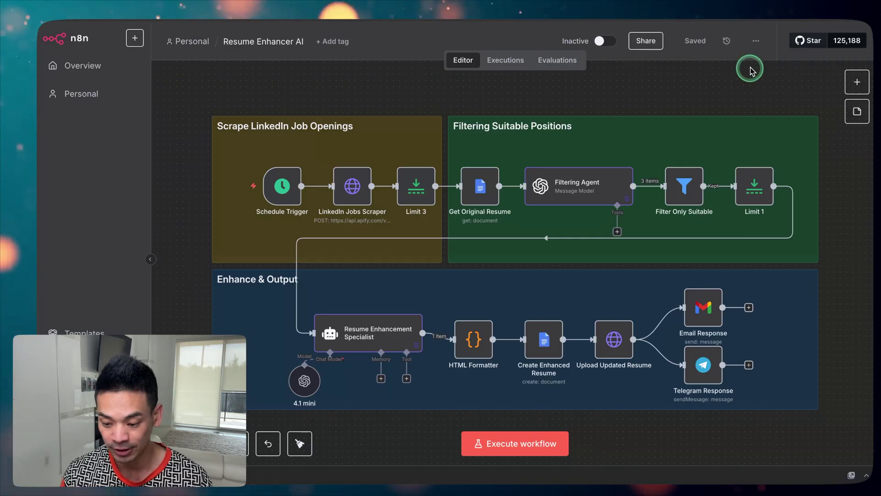
pyautogui.click(756, 43)
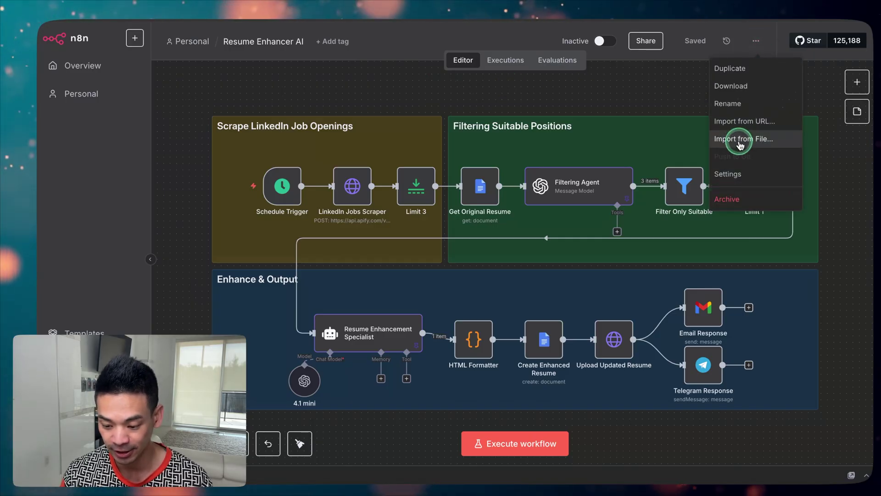
pyautogui.click(651, 91)
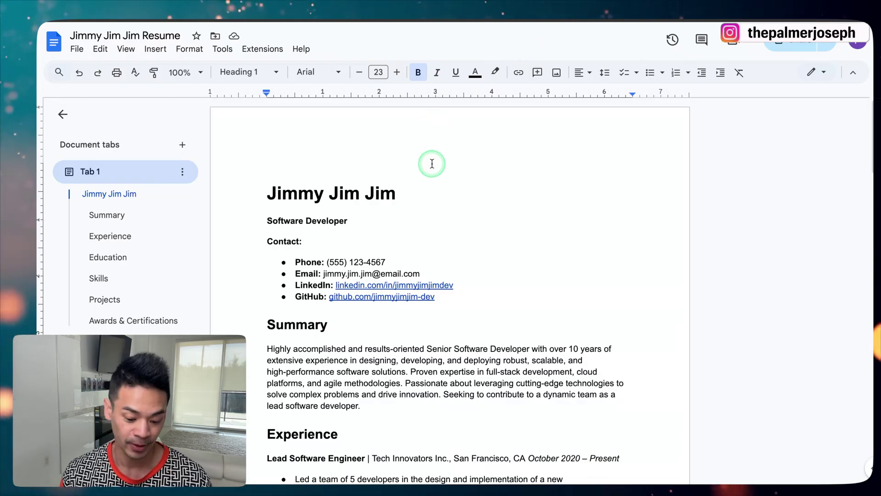
# Scroll the original resume down to Awards & Certifications and back to the top
pyautogui.scroll(-5, 417, 232)
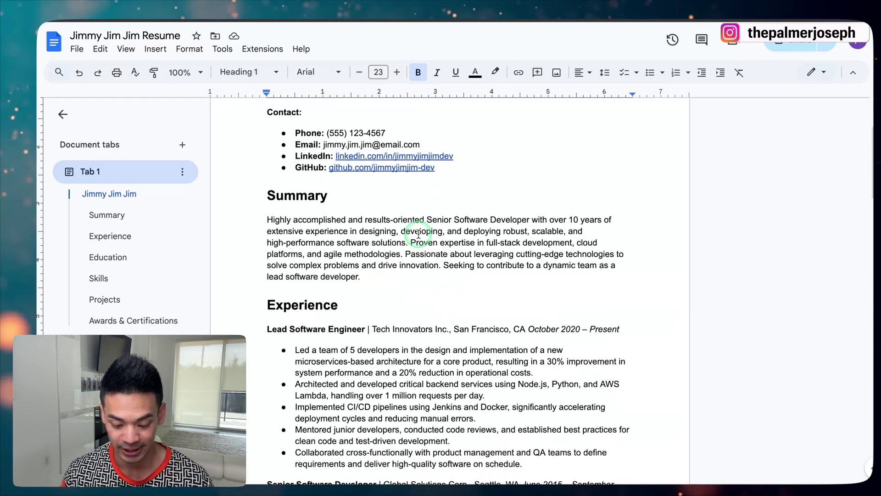
pyautogui.scroll(-13, 419, 234)
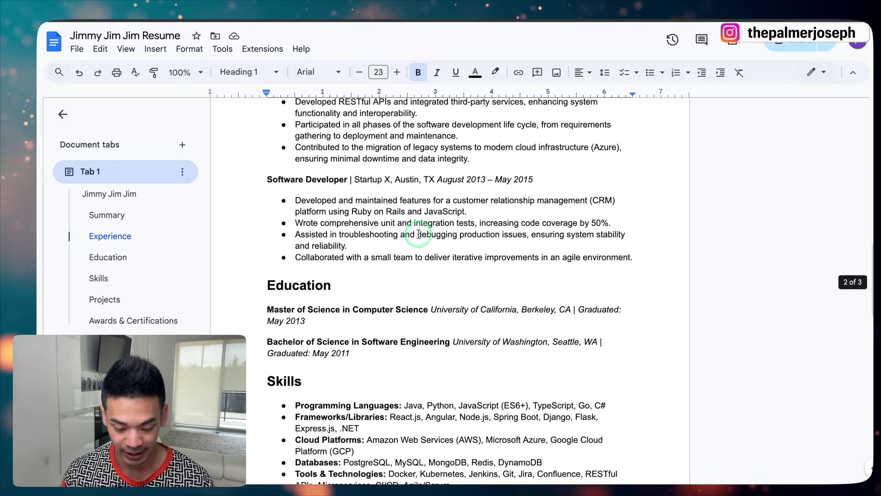
pyautogui.scroll(-9, 367, 233)
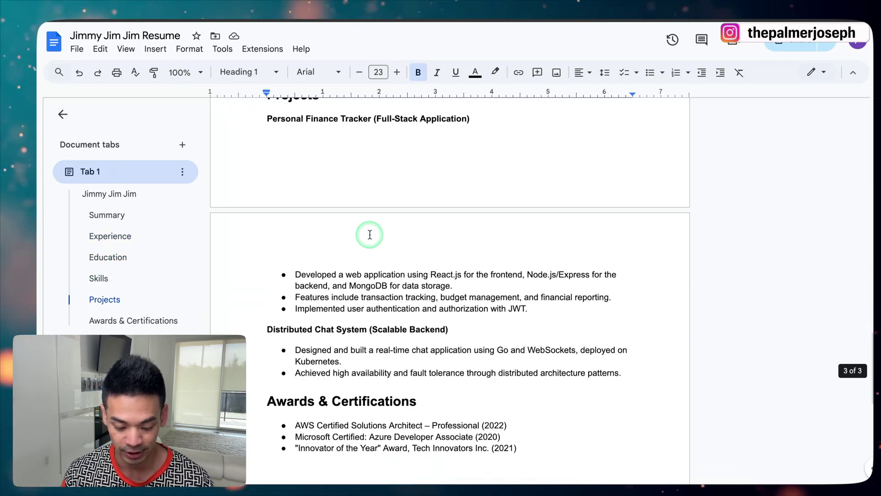
pyautogui.scroll(9, 370, 234)
pyautogui.scroll(12, 370, 234)
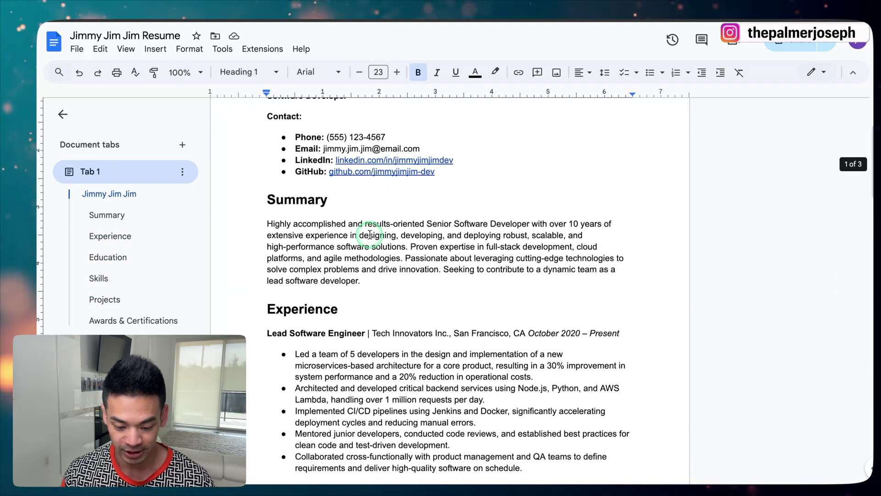
pyautogui.scroll(3, 341, 282)
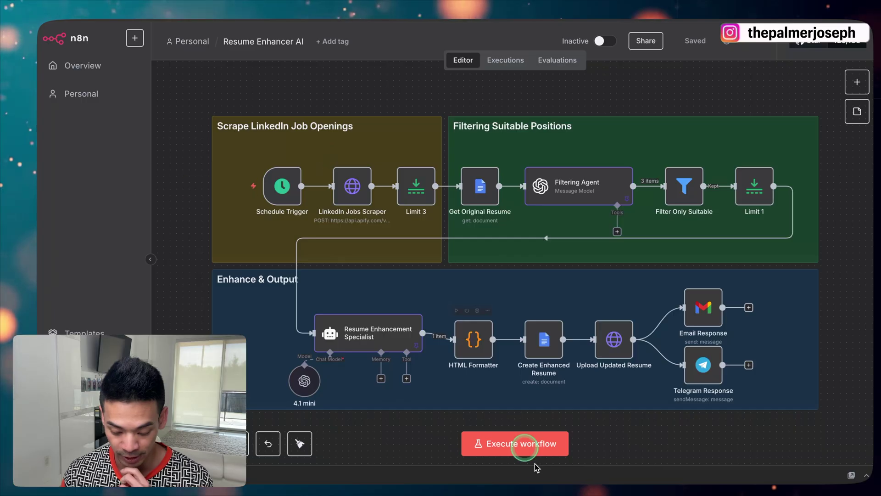
# Execute the Resume Enhancer AI workflow and view the Telegram bot's completed Microsoft enhanced resume message
pyautogui.click(510, 444)
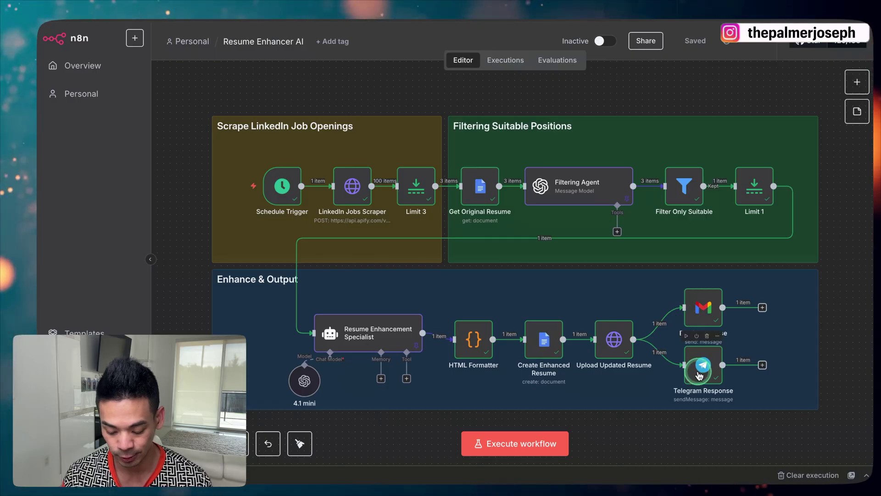
pyautogui.click(441, 458)
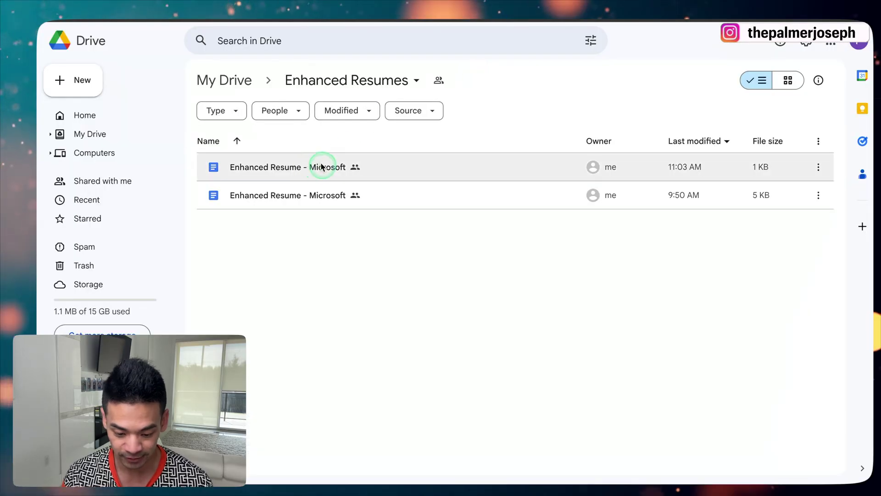
# Open the Enhanced Resume - Microsoft file from the Enhanced Resumes folder in Google Docs
pyautogui.doubleClick(290, 197)
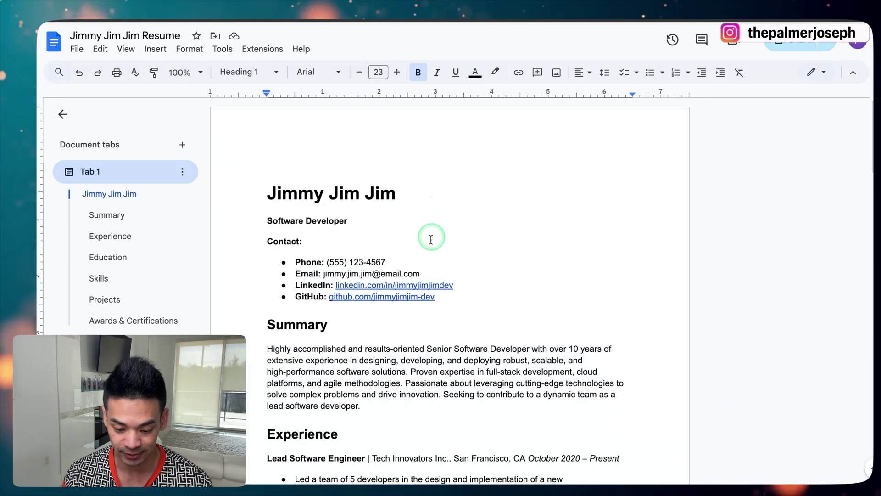
# Scroll through the Azure-networking-tailored Enhanced Resume - Microsoft, then switch to the Enhanced Resume email in Gmail
pyautogui.scroll(-5, 428, 237)
pyautogui.scroll(3, 429, 240)
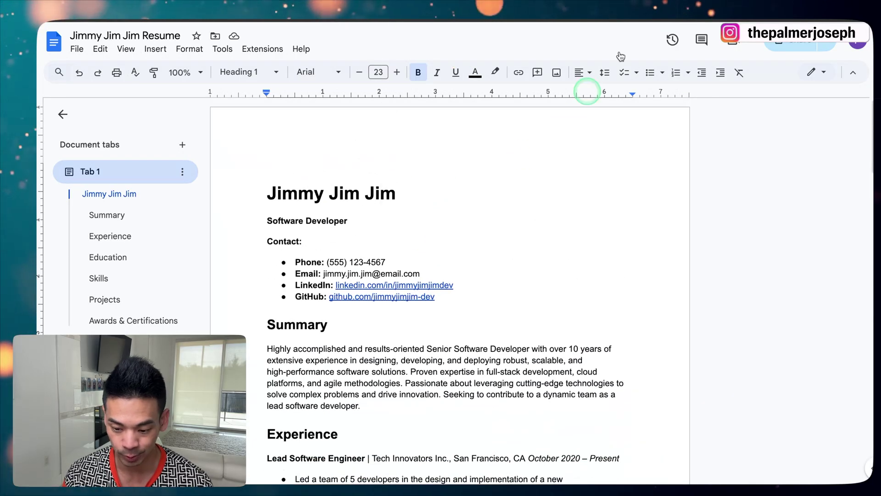
pyautogui.scroll(-2, 484, 207)
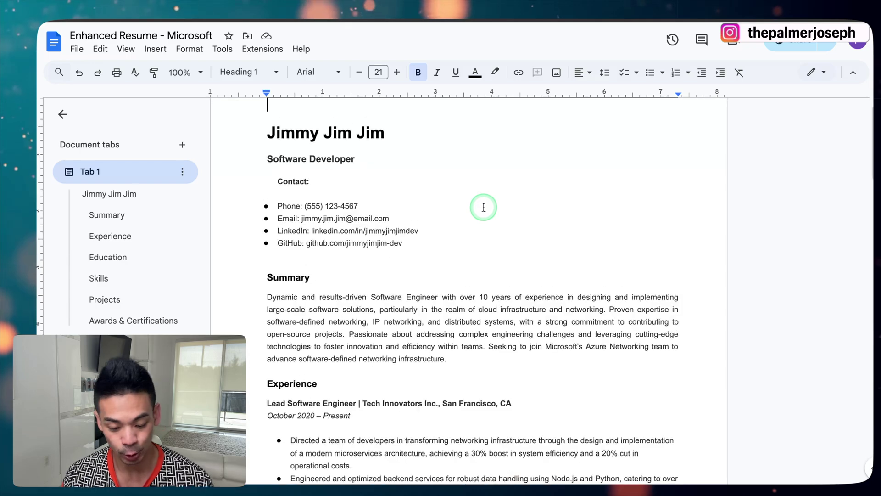
pyautogui.scroll(-5, 484, 207)
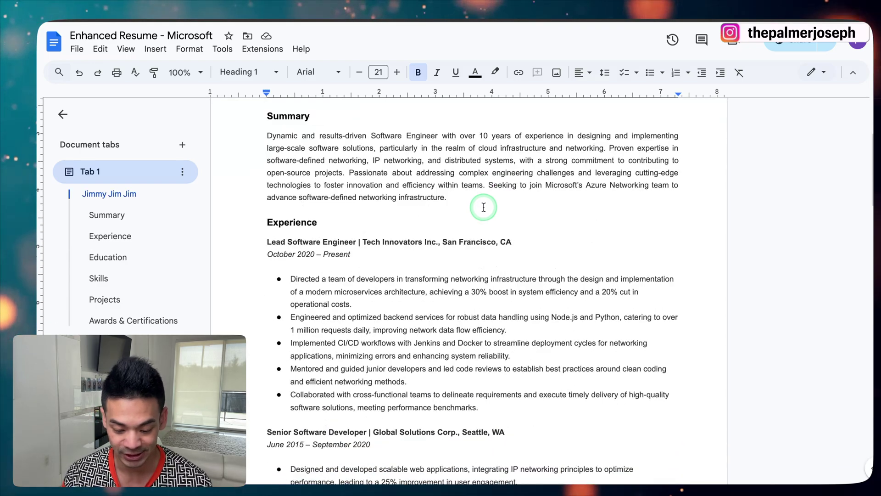
pyautogui.scroll(-15, 484, 207)
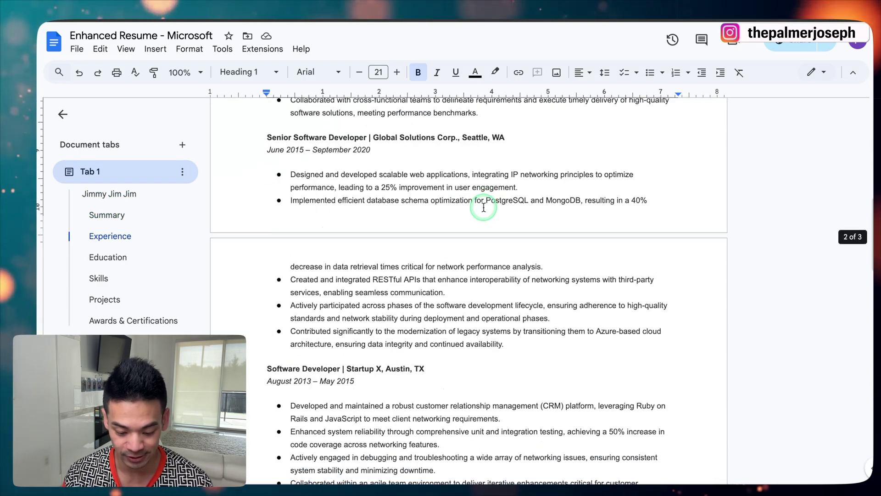
pyautogui.scroll(-2, 483, 207)
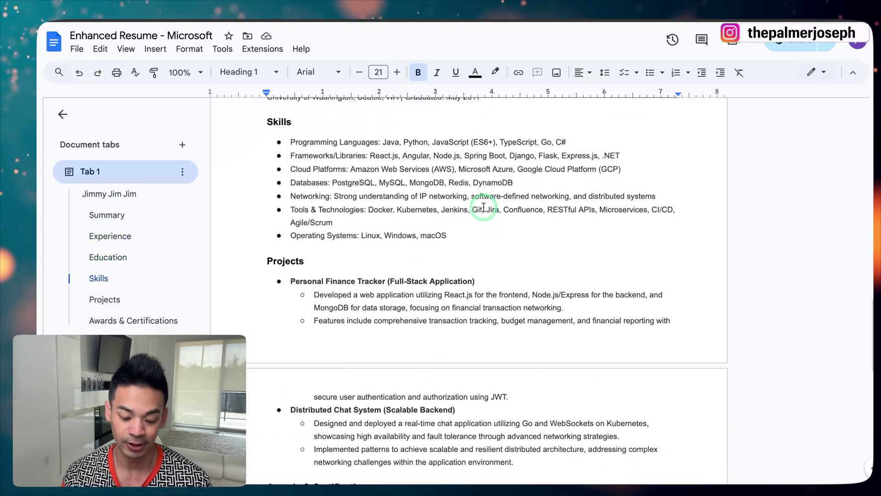
pyautogui.scroll(-6, 484, 207)
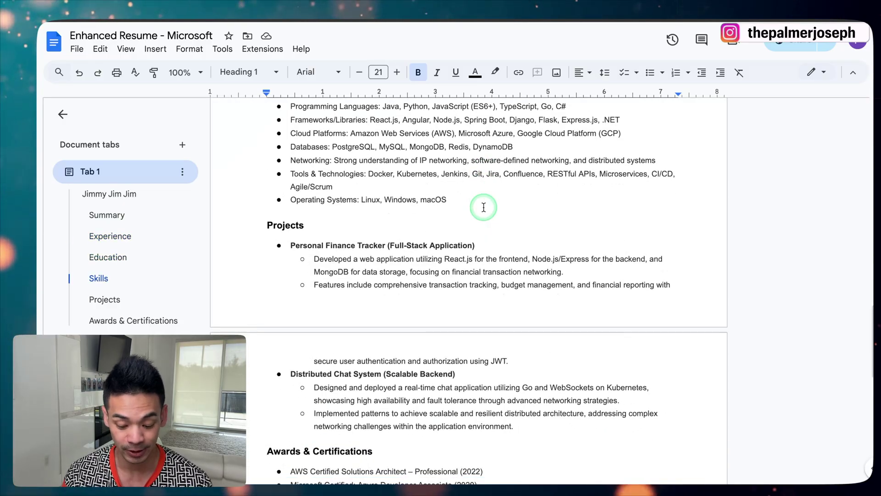
pyautogui.scroll(20, 484, 207)
pyautogui.scroll(5, 484, 207)
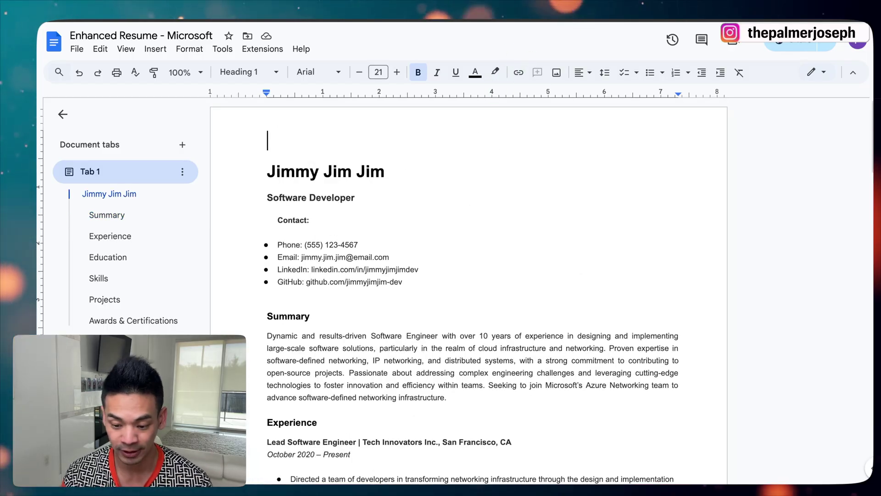
pyautogui.hotkey('ctrl', 'Tab')
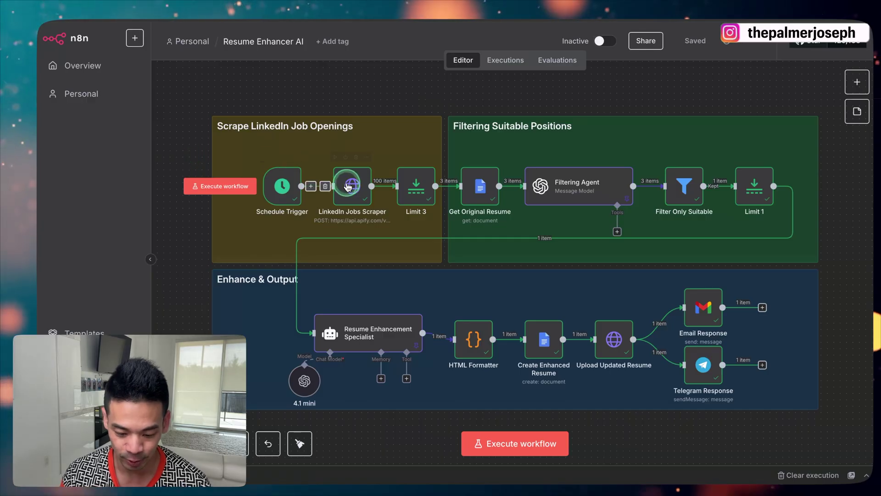
# Pin the LinkedIn Jobs Scraper's 100 output items for test runs
pyautogui.press('Return')
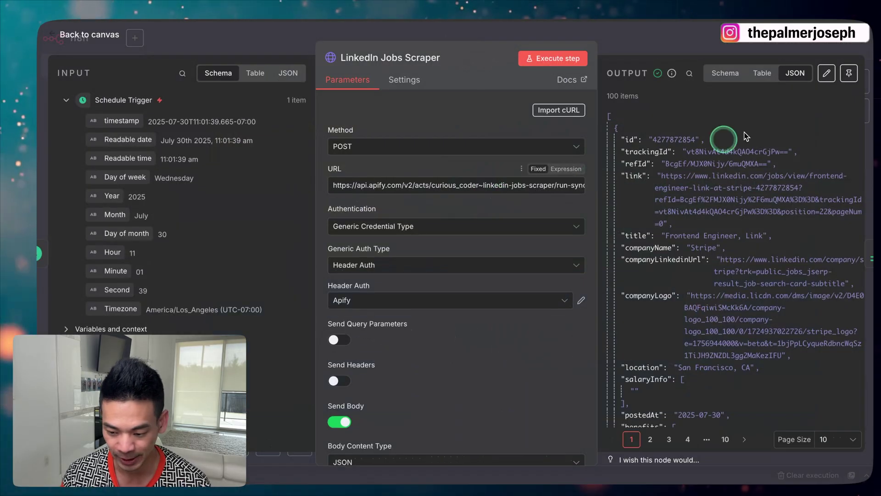
pyautogui.click(851, 75)
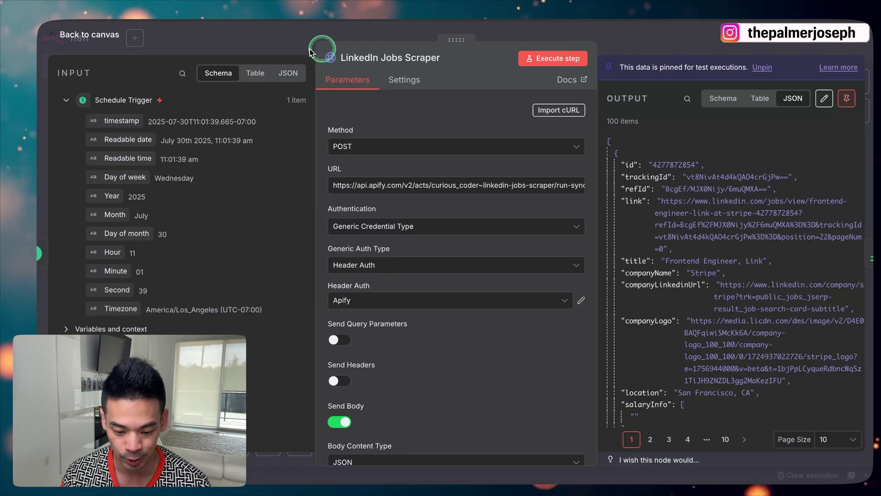
pyautogui.click(288, 46)
# Save the Resume Enhancer AI workflow, then select and deselect the Schedule Trigger node
pyautogui.moveTo(173, 156)
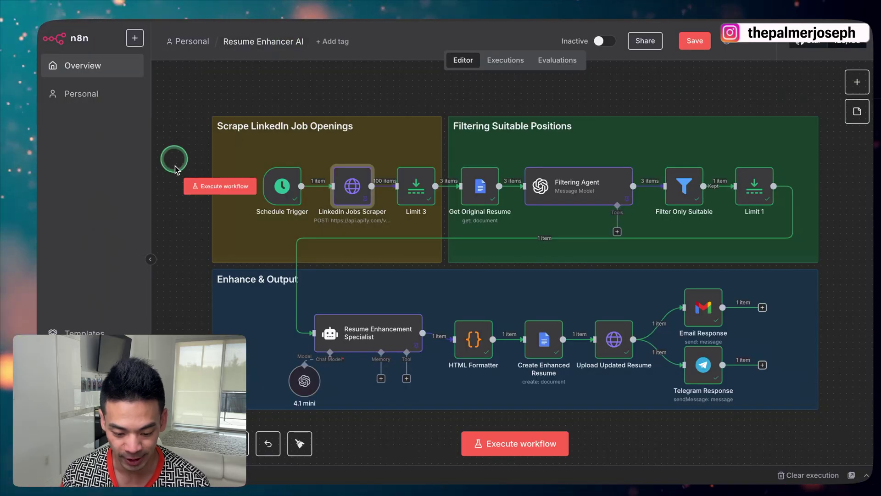
pyautogui.click(694, 41)
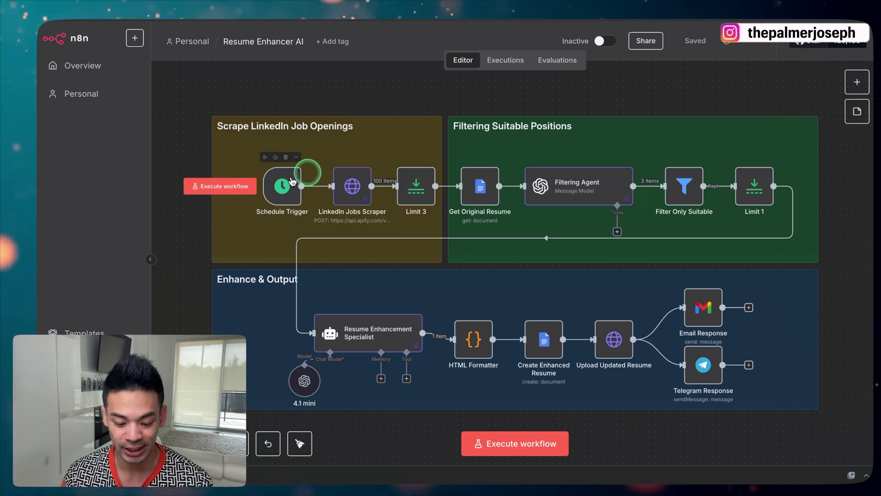
pyautogui.click(280, 195)
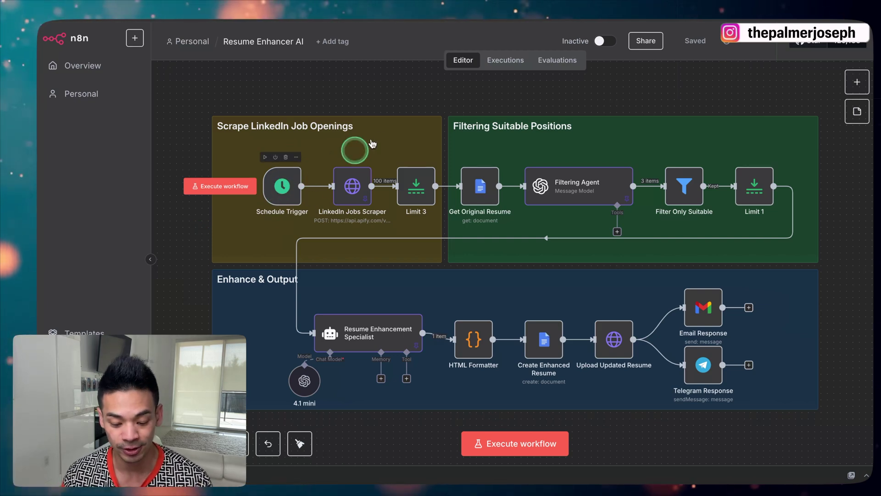
pyautogui.click(360, 96)
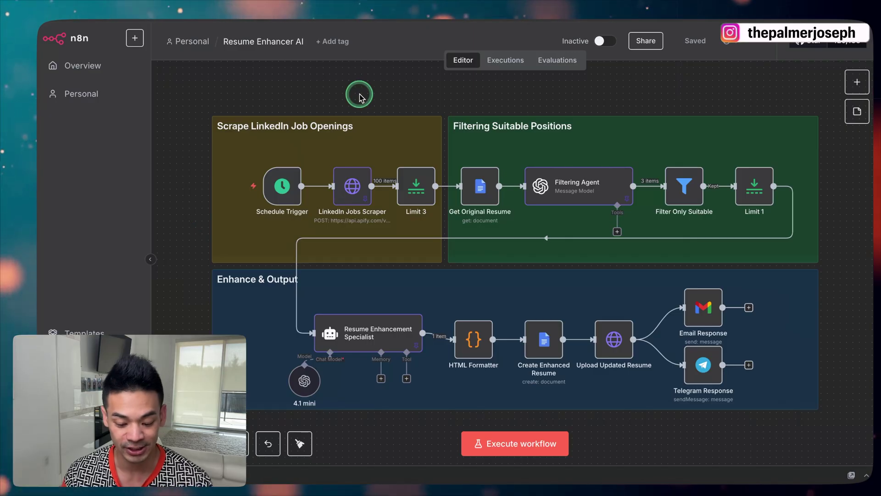
pyautogui.click(857, 84)
pyautogui.write('sched')
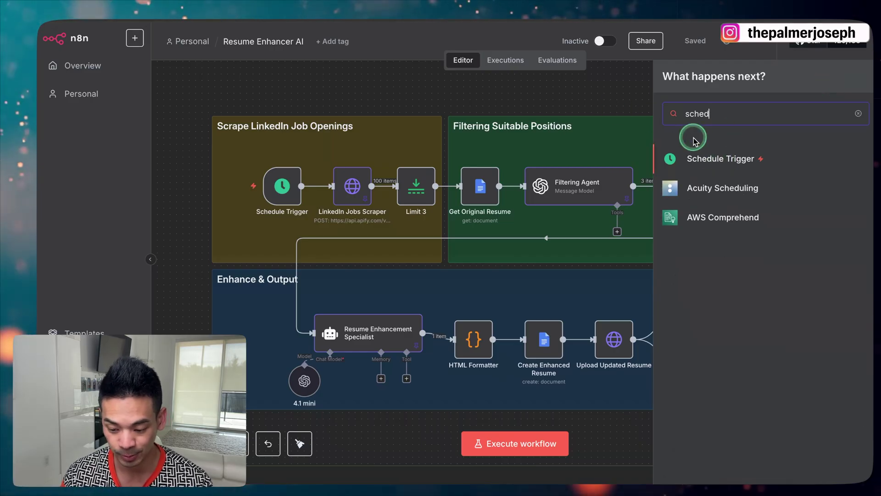
pyautogui.click(419, 80)
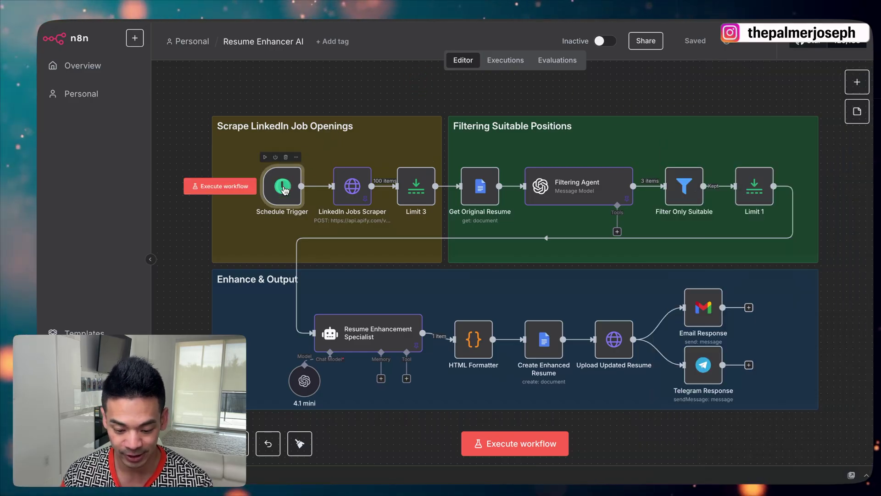
pyautogui.doubleClick(282, 187)
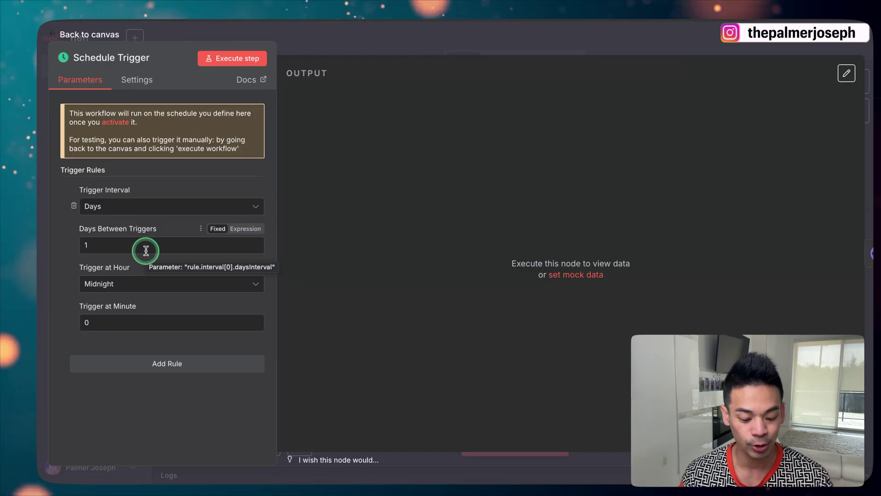
pyautogui.click(149, 292)
pyautogui.scroll(-2, 151, 367)
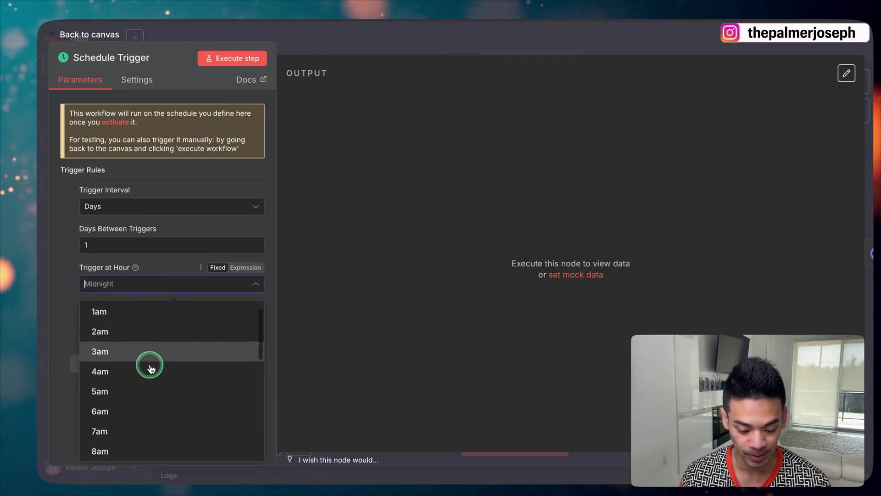
pyautogui.scroll(-3, 142, 379)
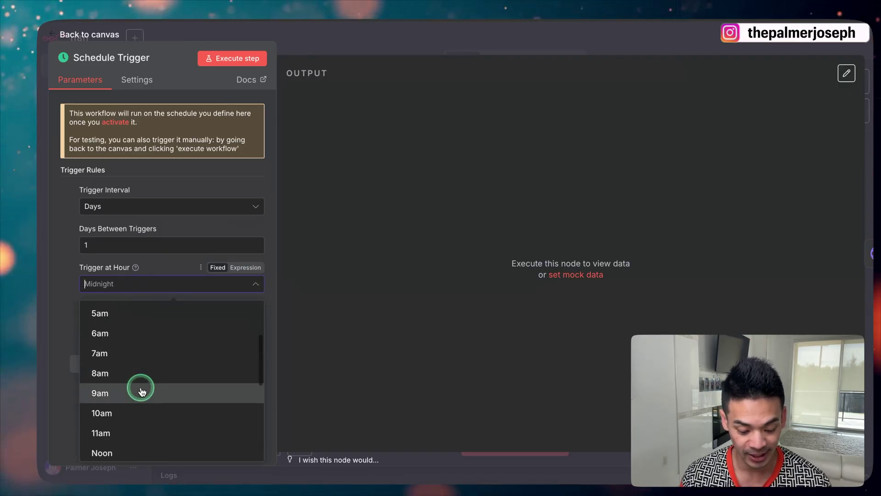
pyautogui.scroll(-5, 144, 380)
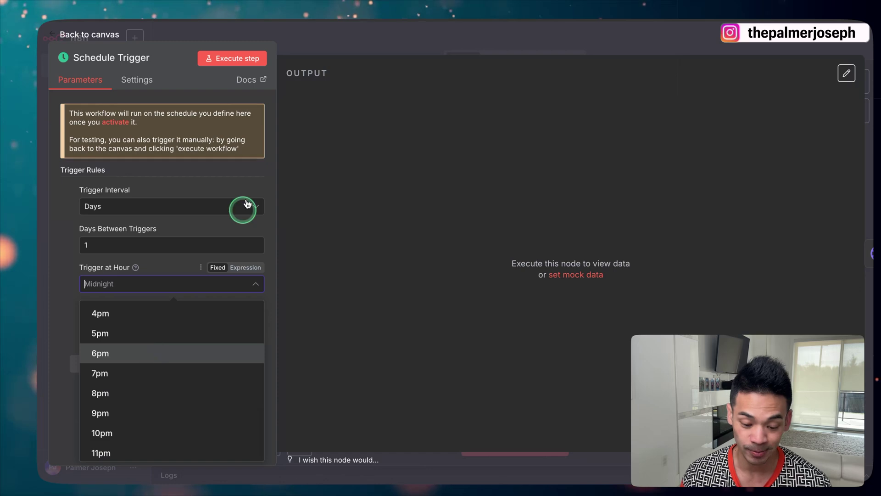
pyautogui.click(289, 37)
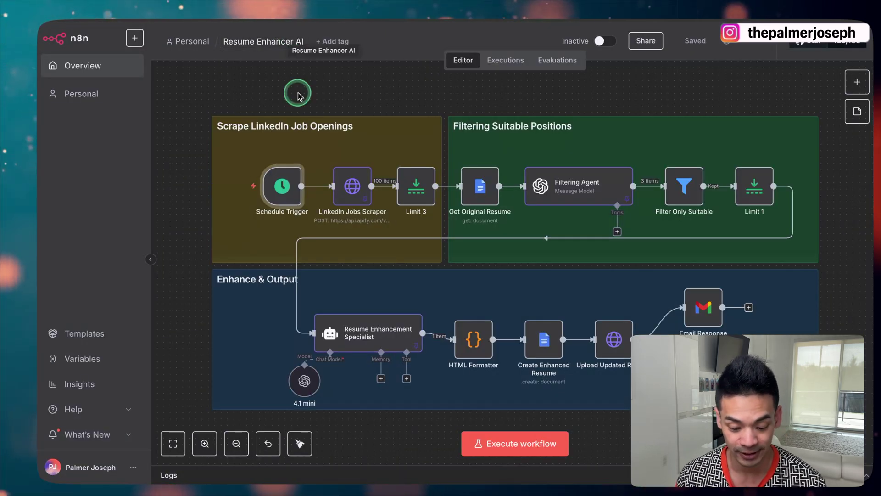
pyautogui.moveTo(350, 184)
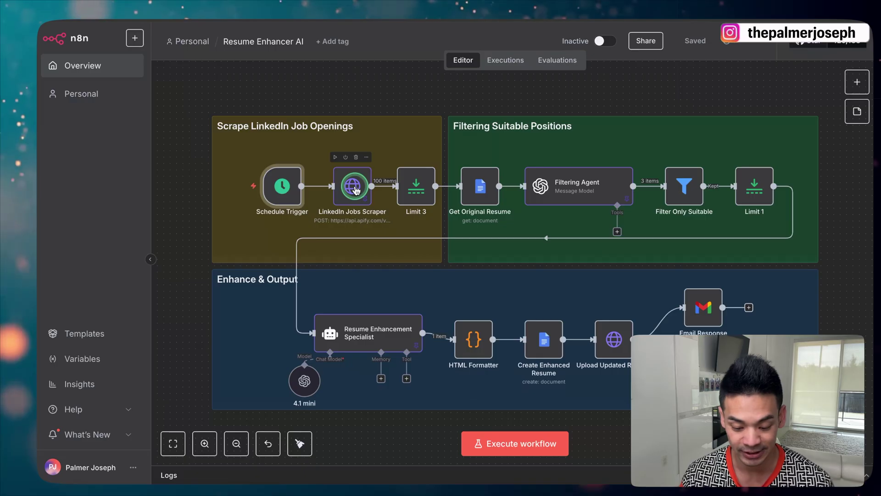
pyautogui.doubleClick(353, 187)
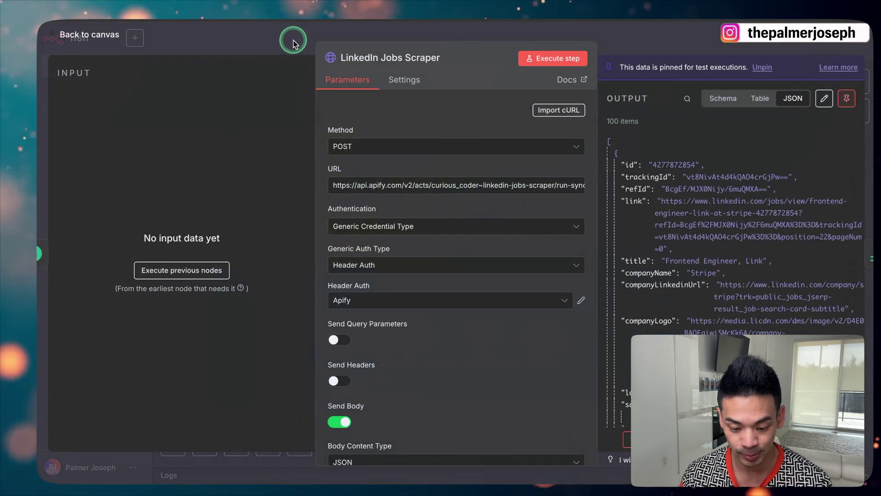
pyautogui.click(293, 42)
pyautogui.click(858, 81)
pyautogui.write('http')
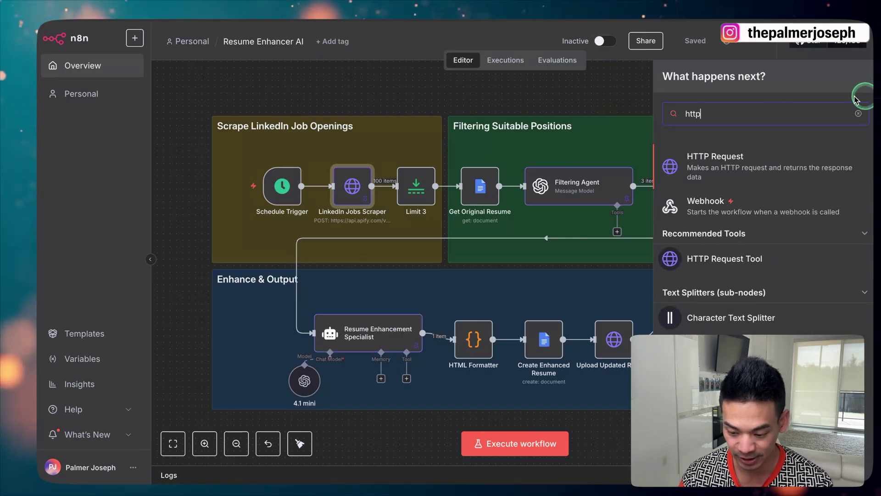
pyautogui.click(373, 99)
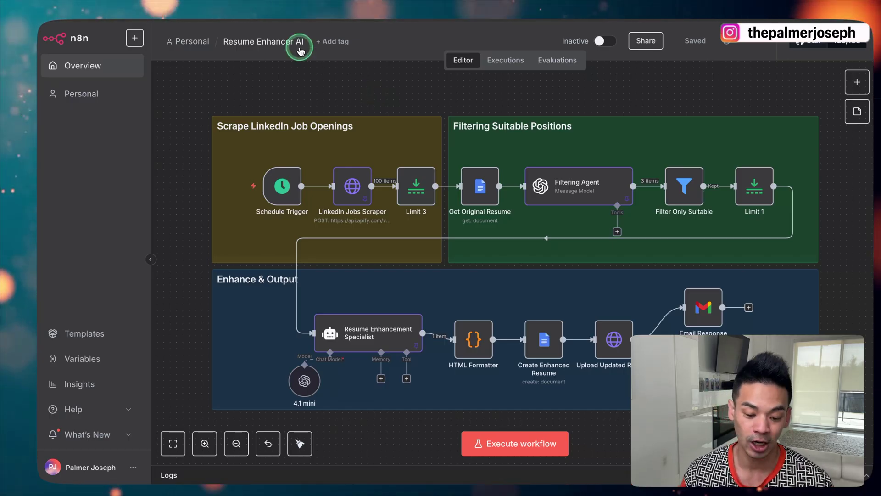
# Switch from the n8n editor to the LinkedIn Jobs page with ctrl+Tab
pyautogui.hotkey('ctrl', 'Tab')
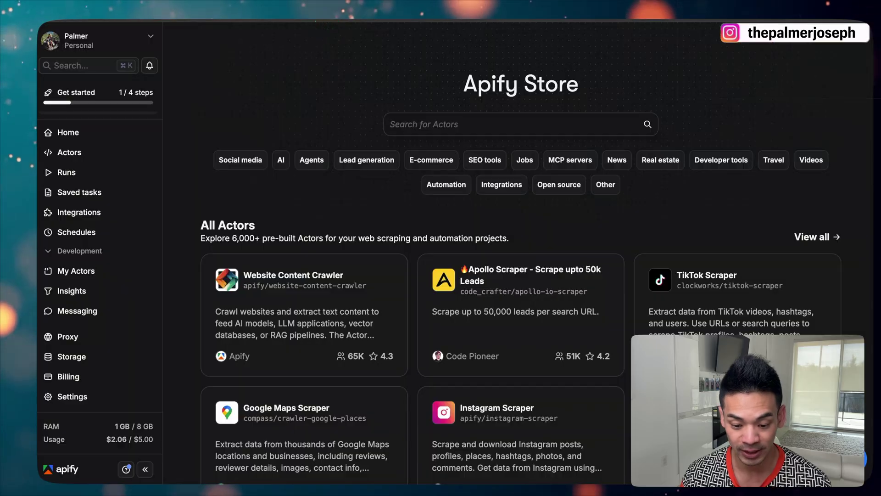
pyautogui.click(297, 85)
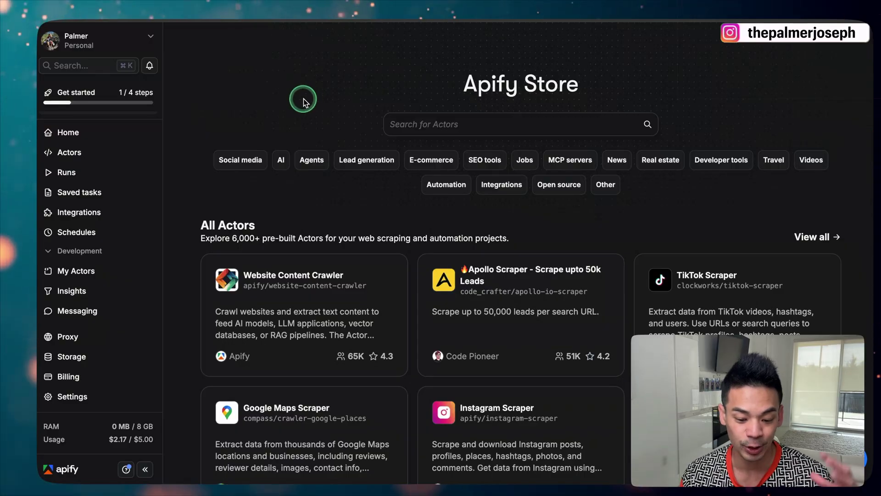
pyautogui.moveTo(129, 445)
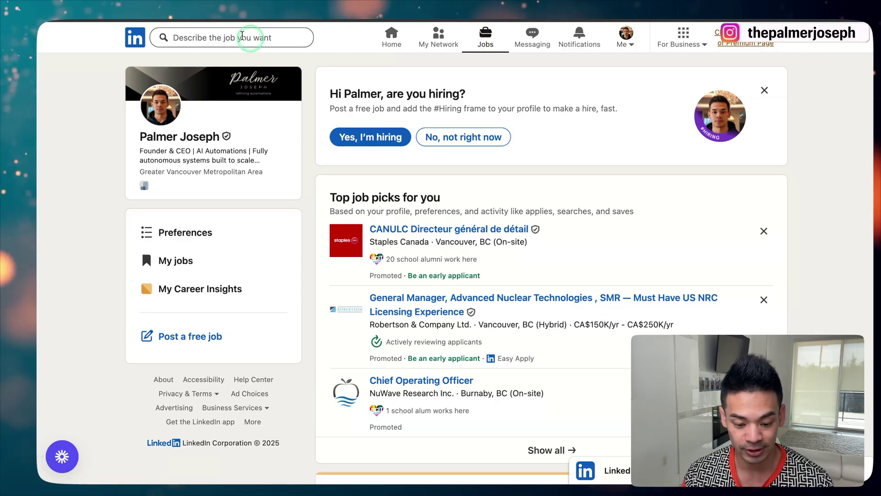
# Search LinkedIn for 'software developer' jobs, keeping the United States location
pyautogui.click(236, 37)
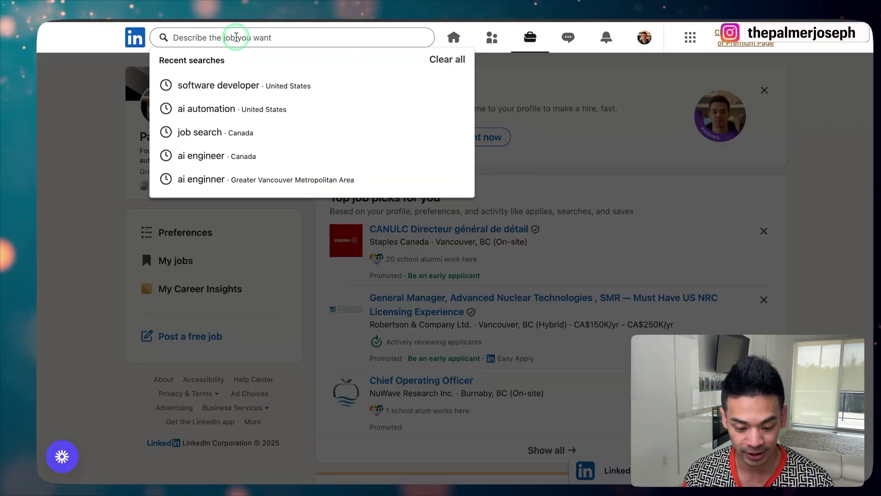
pyautogui.write('so')
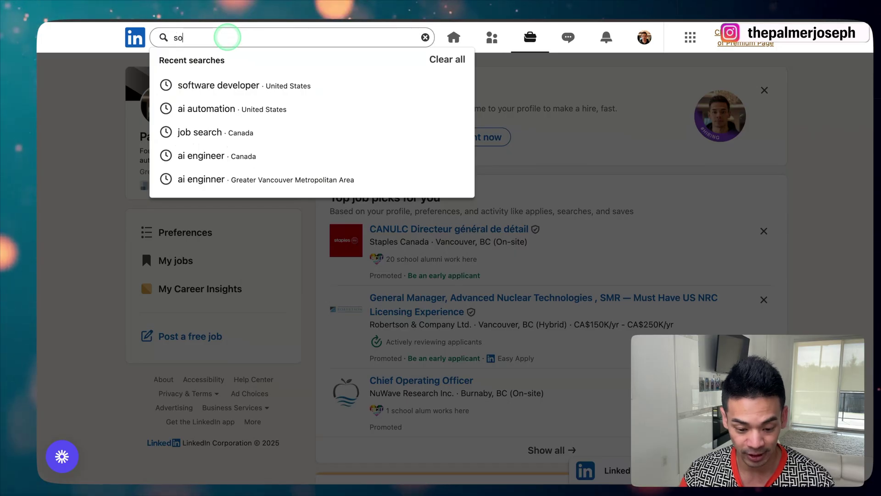
pyautogui.write('ftware develope')
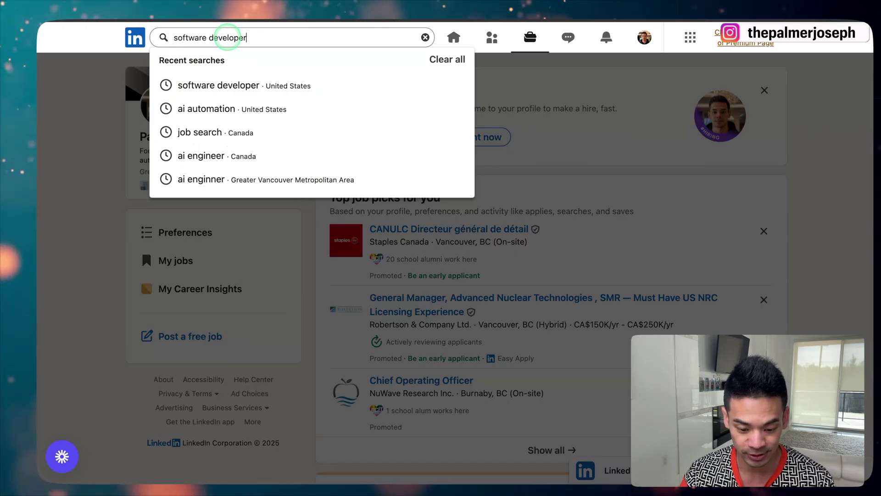
pyautogui.write('r')
pyautogui.press('Return')
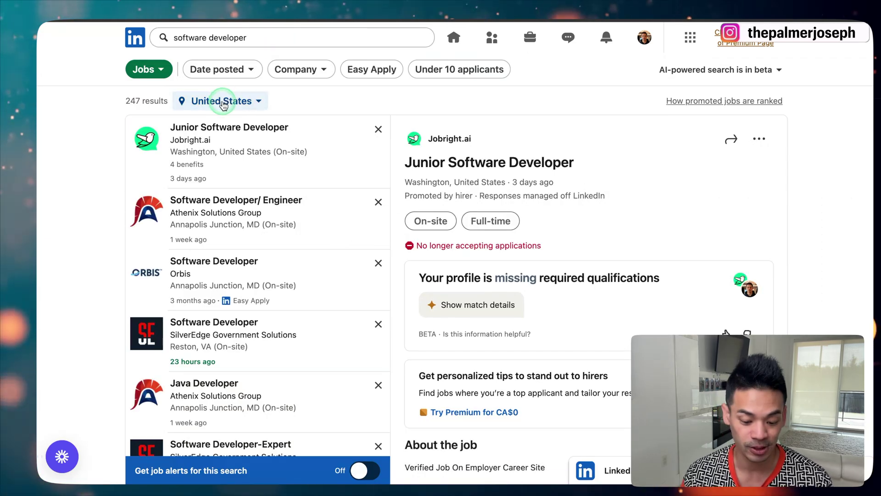
pyautogui.click(224, 103)
pyautogui.click(243, 152)
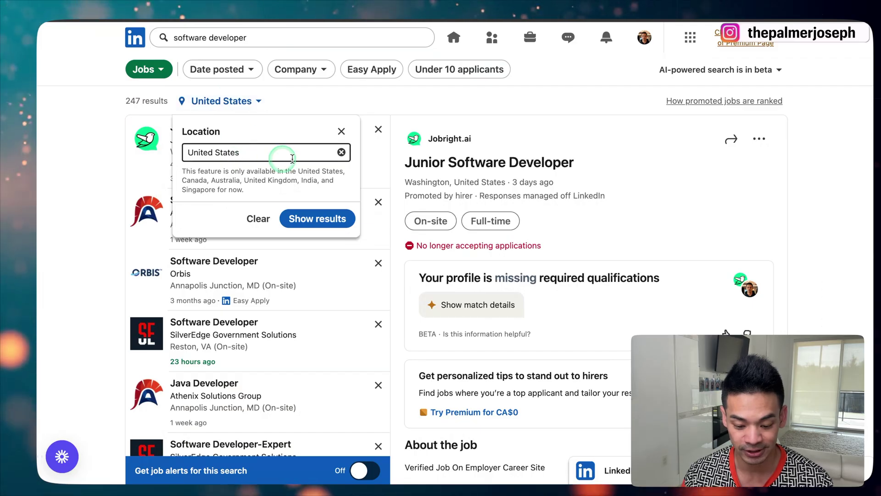
pyautogui.click(341, 132)
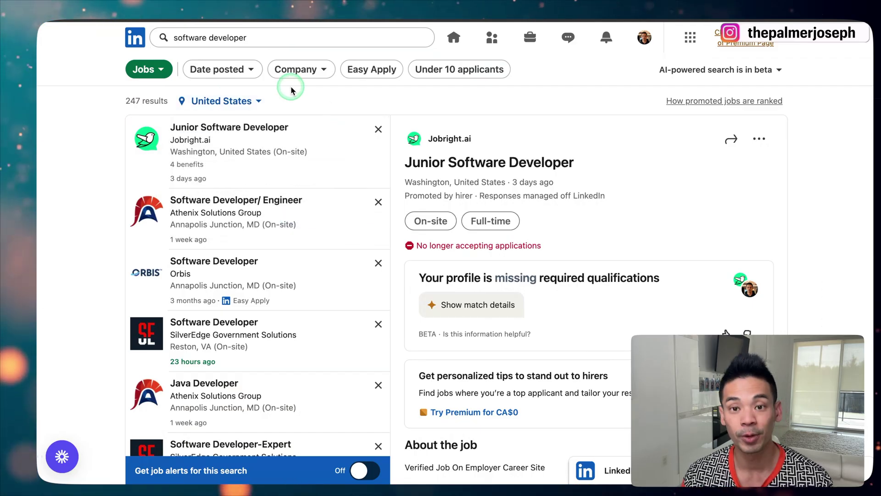
# Filter the results to jobs posted in the past 24 hours
pyautogui.click(243, 72)
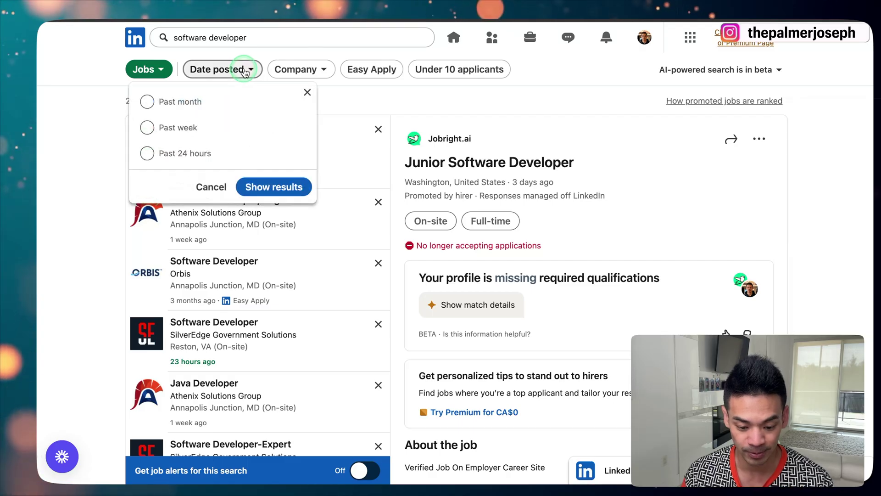
pyautogui.click(180, 152)
pyautogui.click(265, 190)
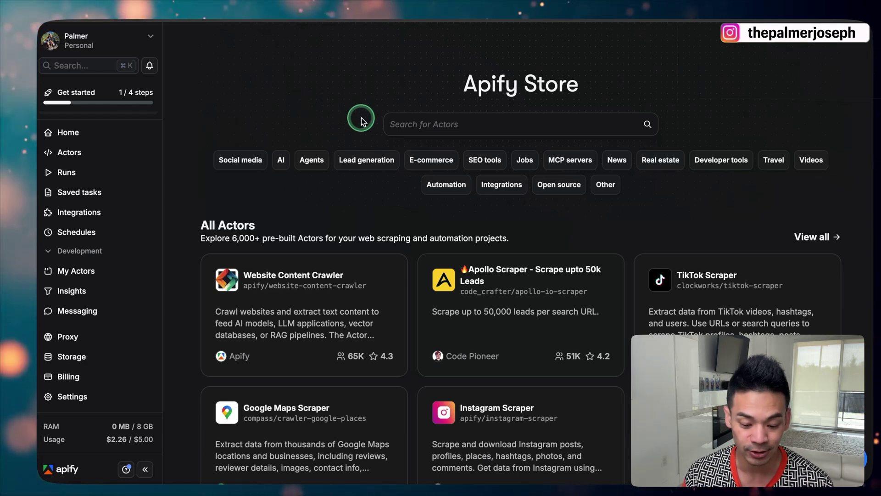
# Search the Apify Store for 'linkedin jobs' and open the Linkedin Jobs Scraper - PPR actor
pyautogui.click(411, 123)
pyautogui.write('link')
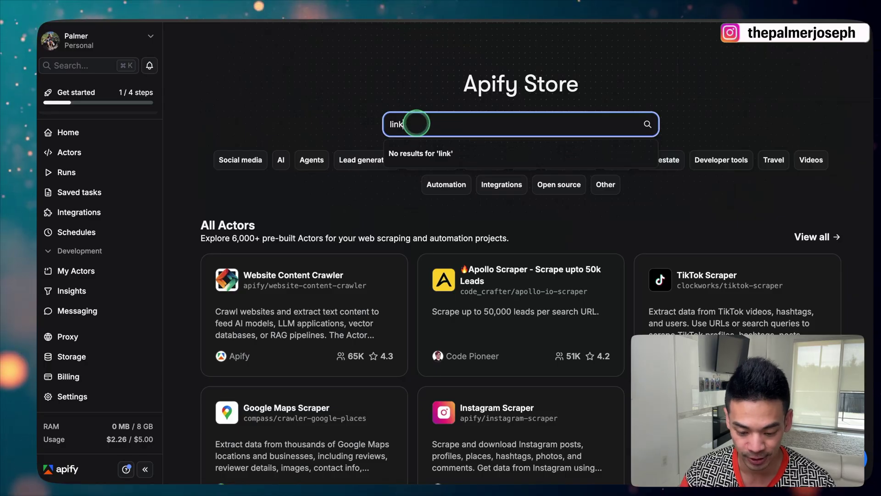
pyautogui.write('edin jobs')
pyautogui.press('Return')
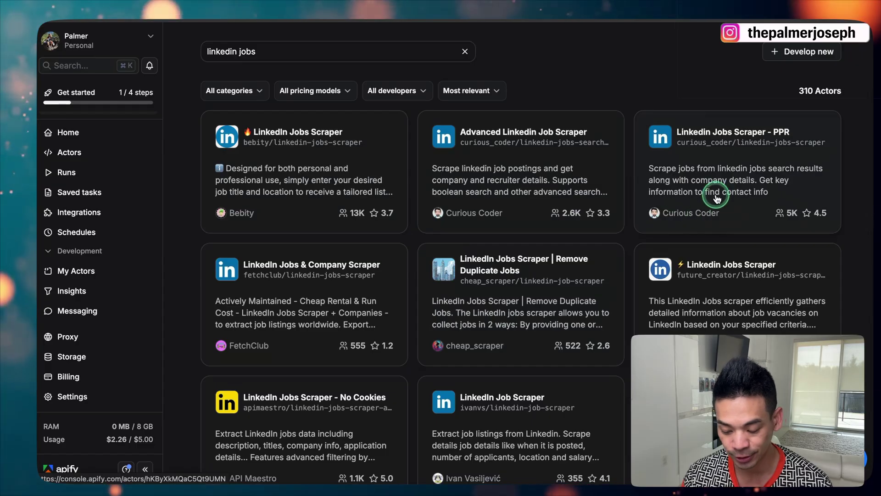
pyautogui.click(718, 176)
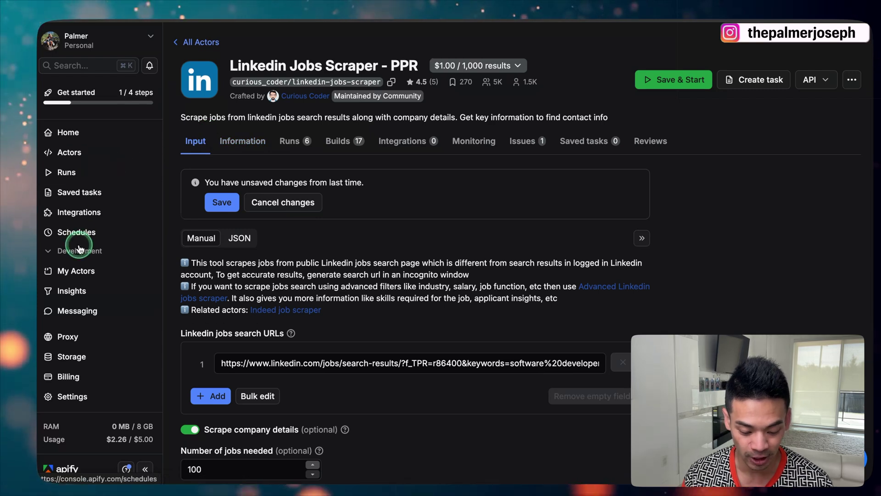
# Show the default personal API token under Settings > API & Integrations
pyautogui.scroll(-1, 74, 276)
pyautogui.click(67, 395)
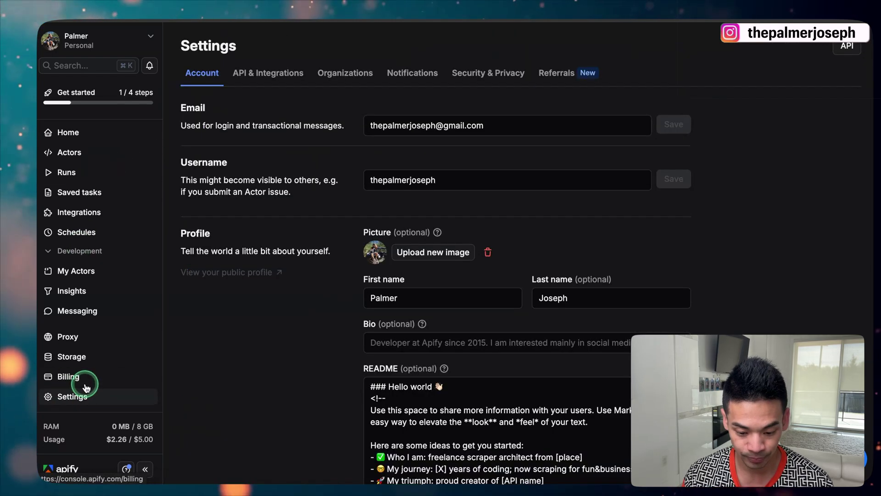
pyautogui.click(270, 76)
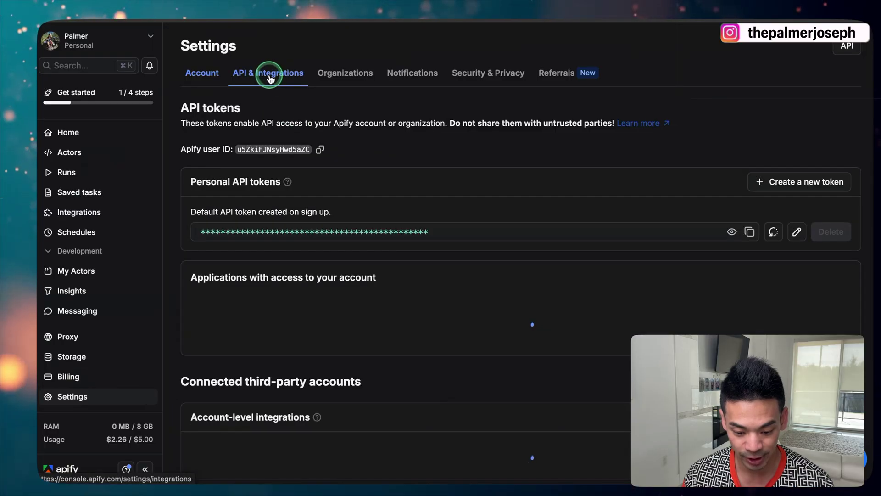
pyautogui.click(329, 177)
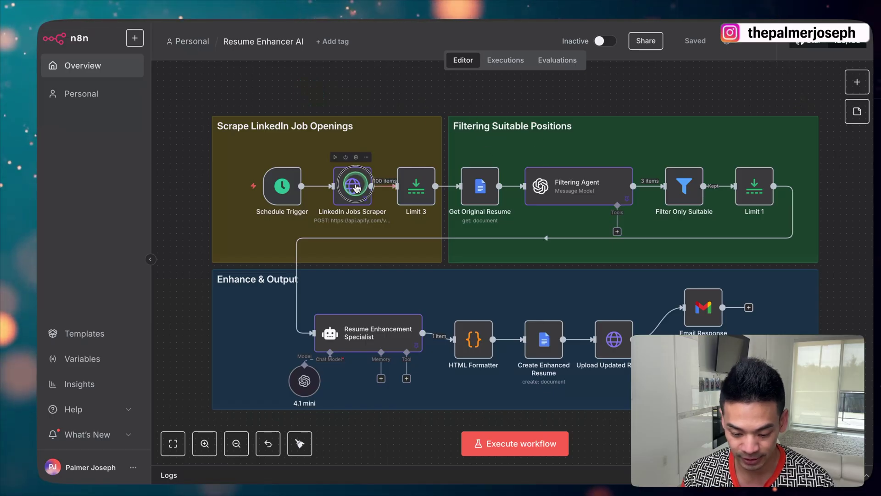
# Set the LinkedIn Jobs Scraper node to Generic Credential Type with Header Auth and list saved header credentials
pyautogui.doubleClick(356, 188)
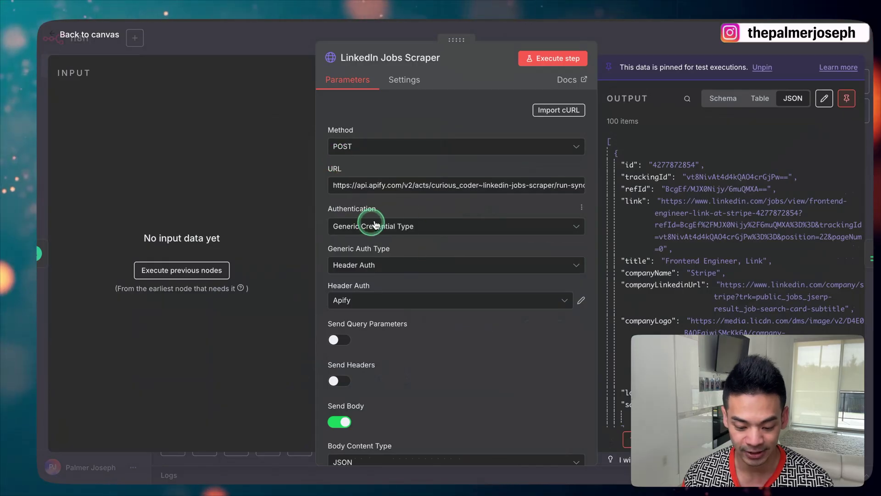
pyautogui.click(394, 224)
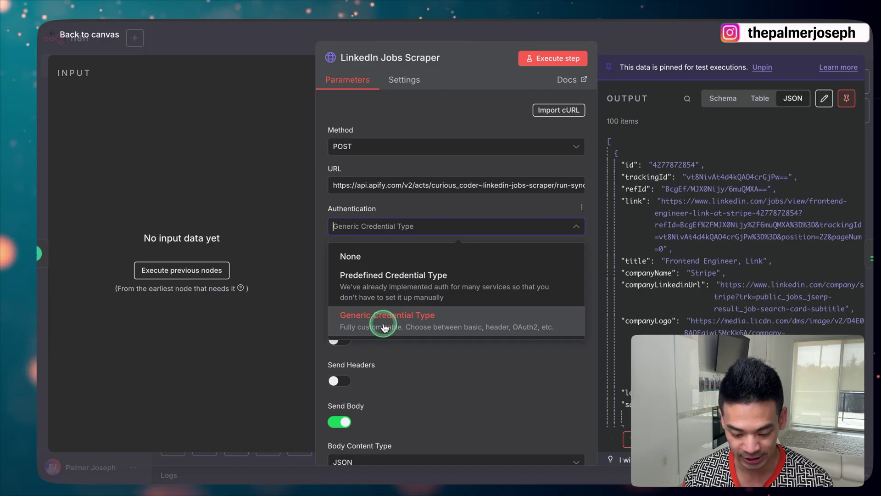
pyautogui.click(323, 220)
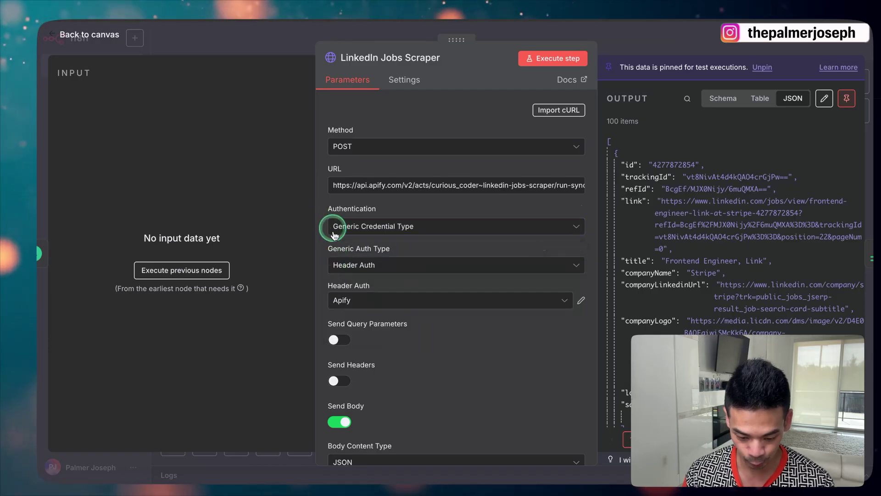
pyautogui.click(371, 263)
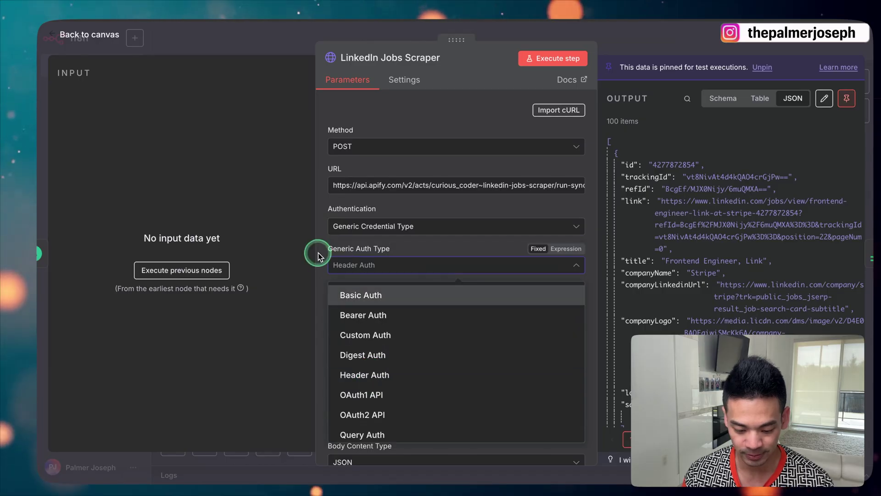
pyautogui.click(320, 252)
pyautogui.scroll(-1, 344, 248)
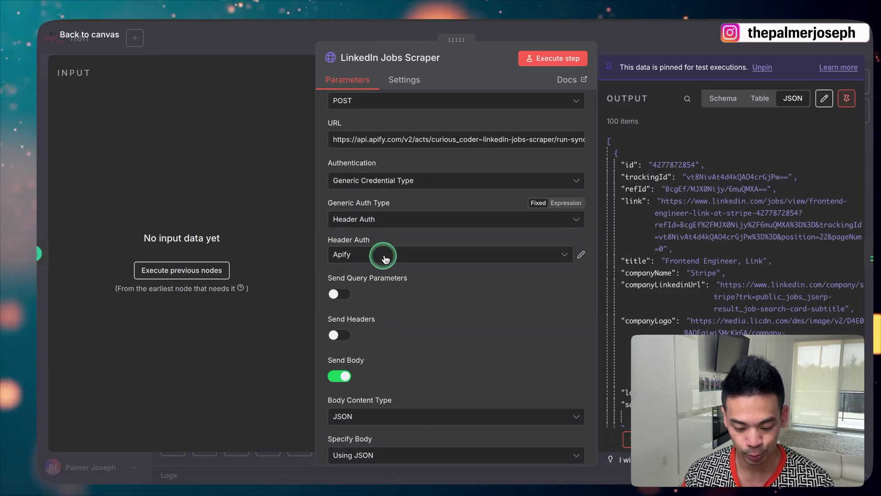
pyautogui.click(442, 253)
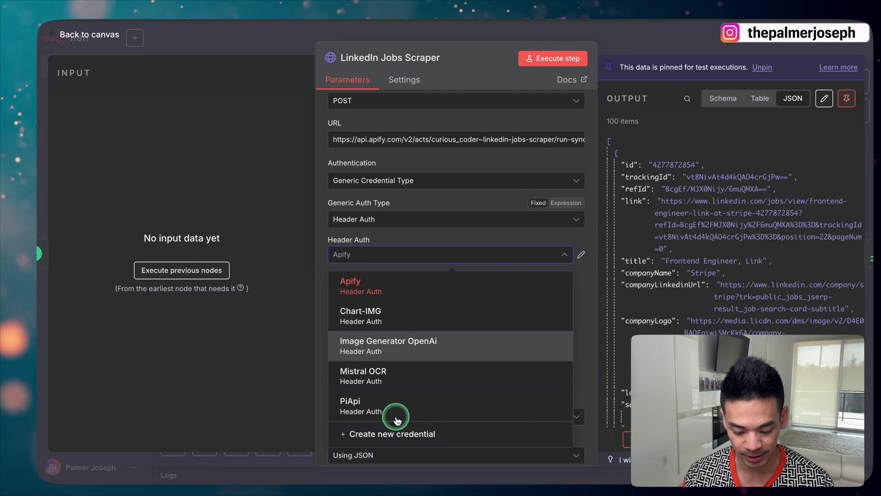
pyautogui.click(395, 436)
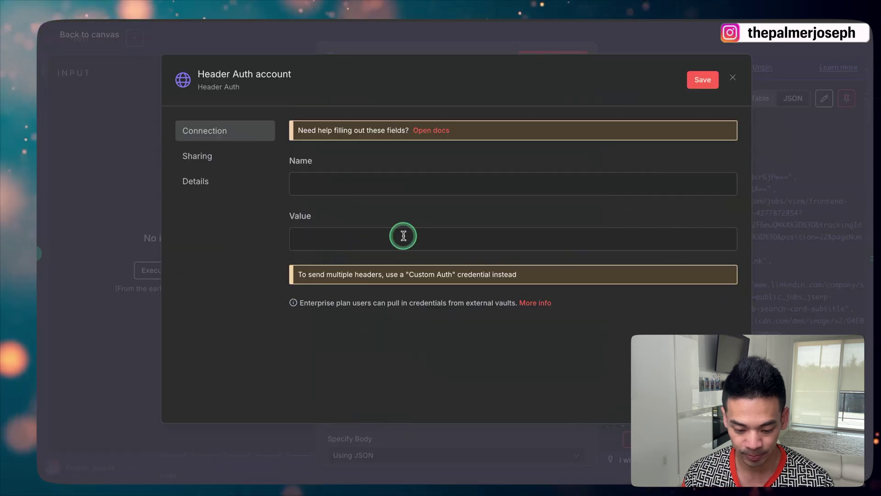
pyautogui.click(258, 74)
pyautogui.write('Ap')
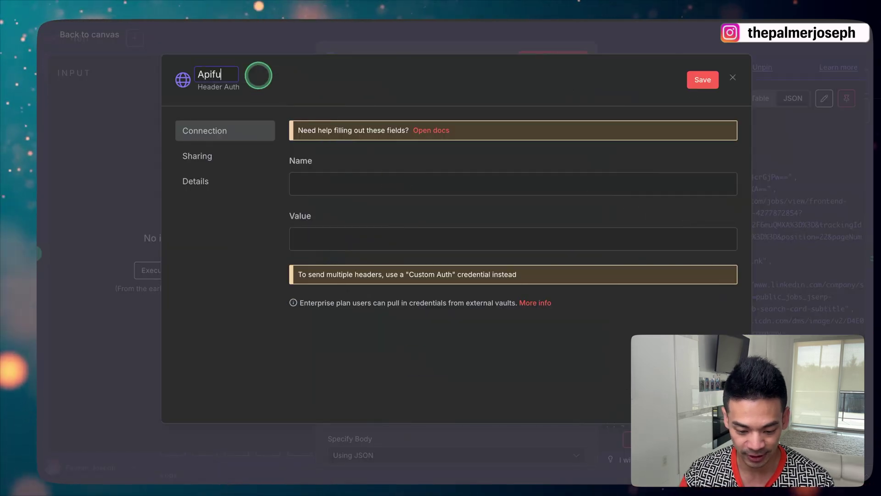
pyautogui.write('ifu')
pyautogui.press('BackSpace')
pyautogui.write('y DEMO')
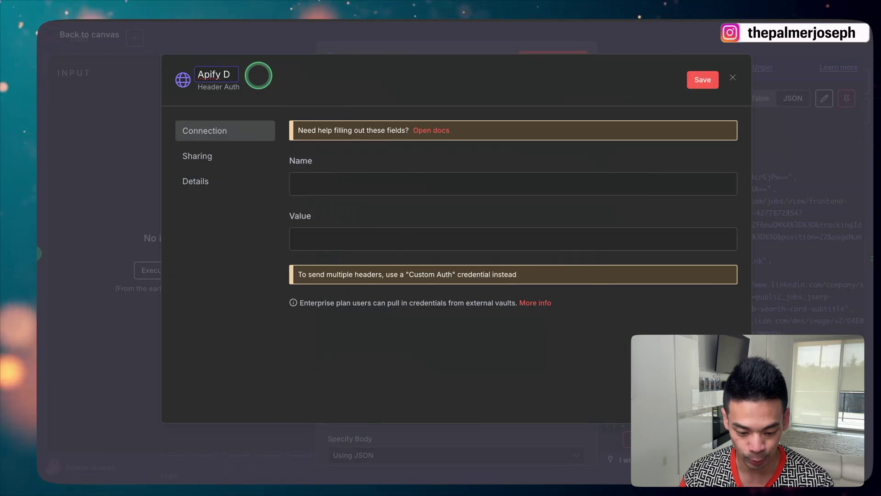
pyautogui.click(340, 182)
pyautogui.write('Authorization')
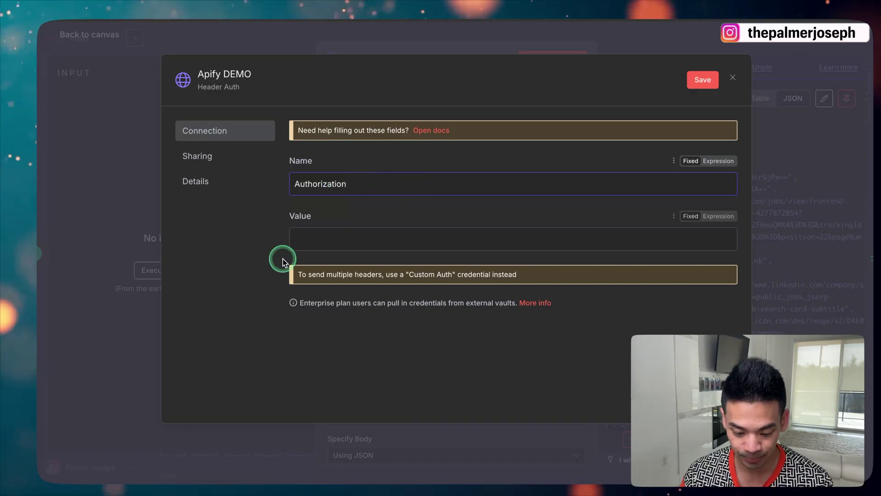
pyautogui.click(305, 238)
pyautogui.click(732, 216)
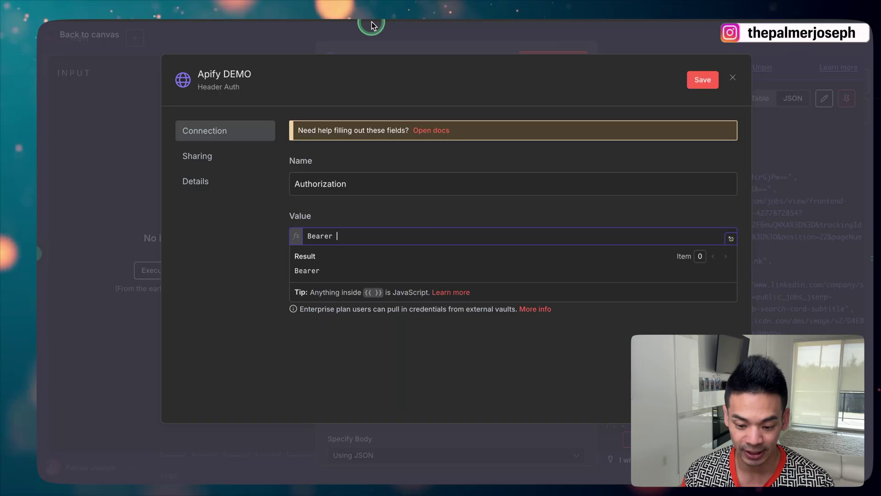
pyautogui.hotkey('ctrl', 'Tab')
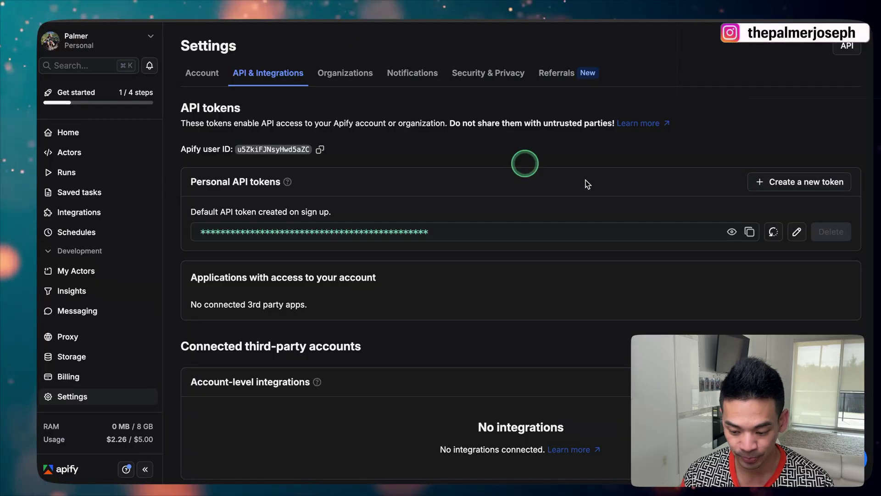
pyautogui.click(750, 232)
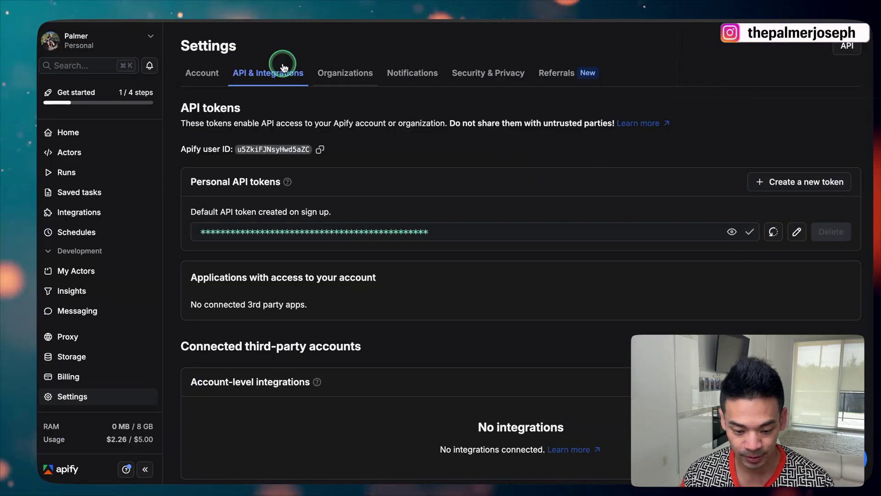
pyautogui.hotkey('ctrl', 'shift', 'Tab')
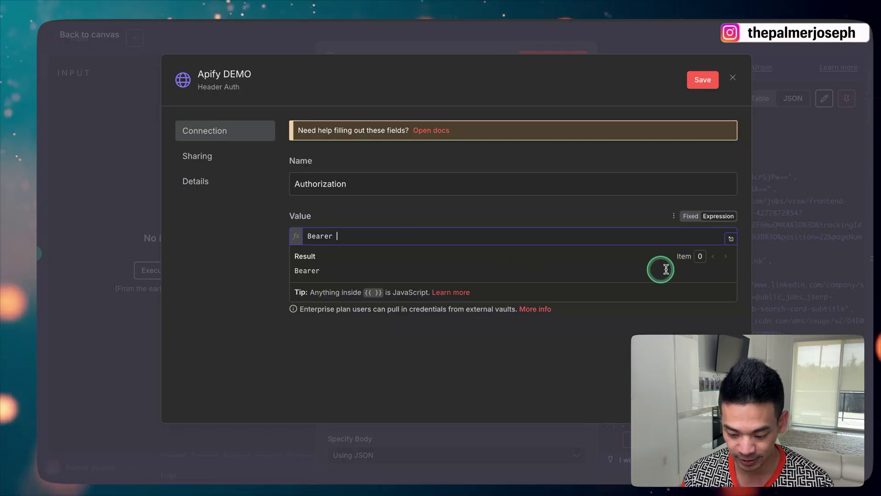
pyautogui.click(698, 219)
pyautogui.click(423, 232)
pyautogui.hotkey('ctrl', 'v')
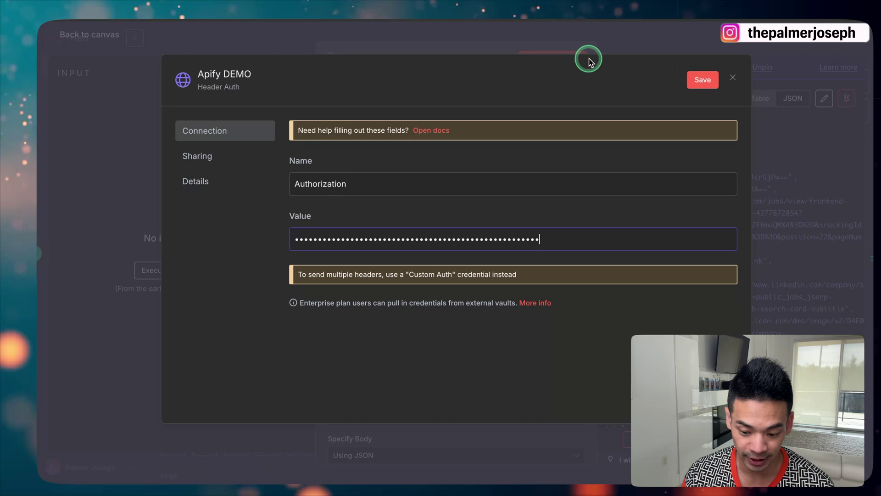
pyautogui.click(566, 40)
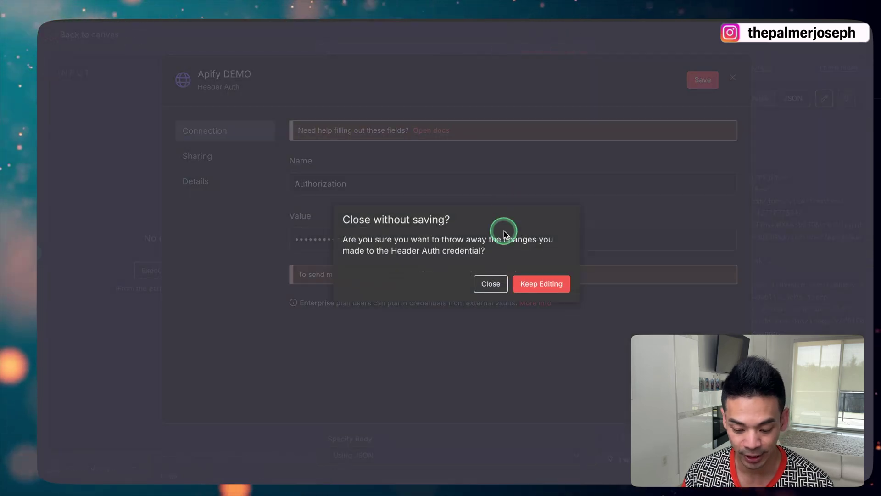
pyautogui.click(486, 282)
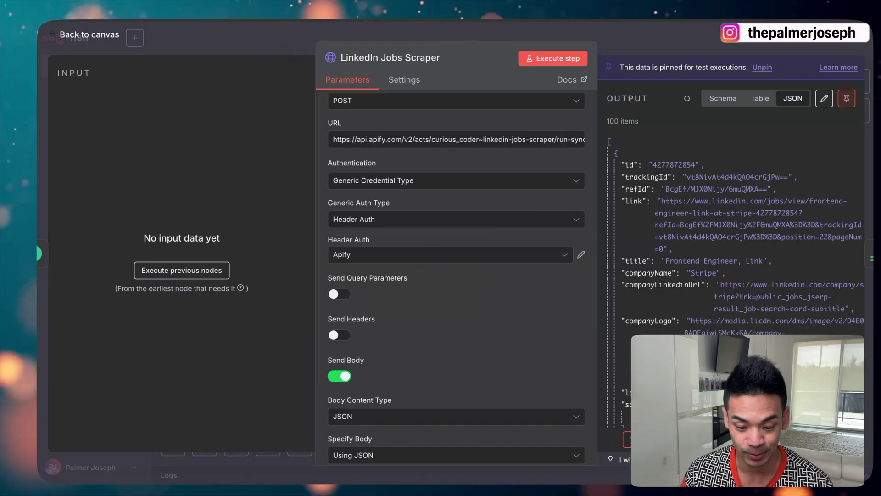
pyautogui.press('super+Tab')
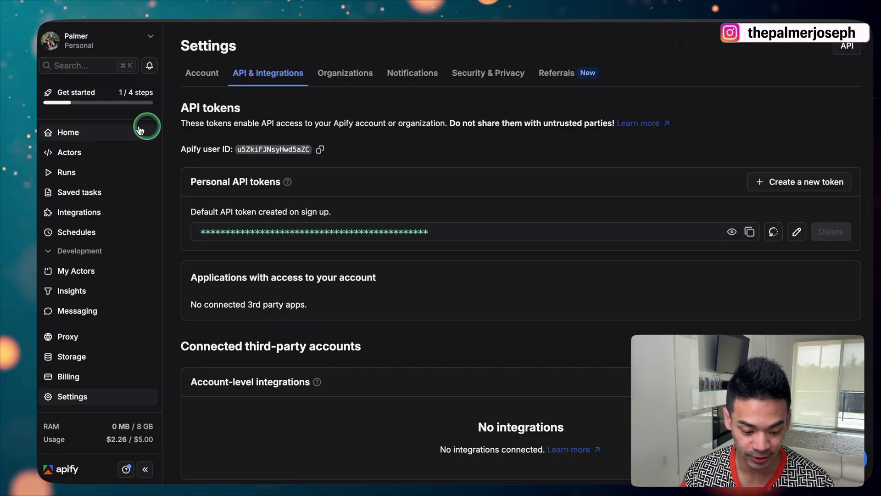
# Show the API endpoints of the Linkedin Jobs Scraper - PPR actor
pyautogui.click(97, 152)
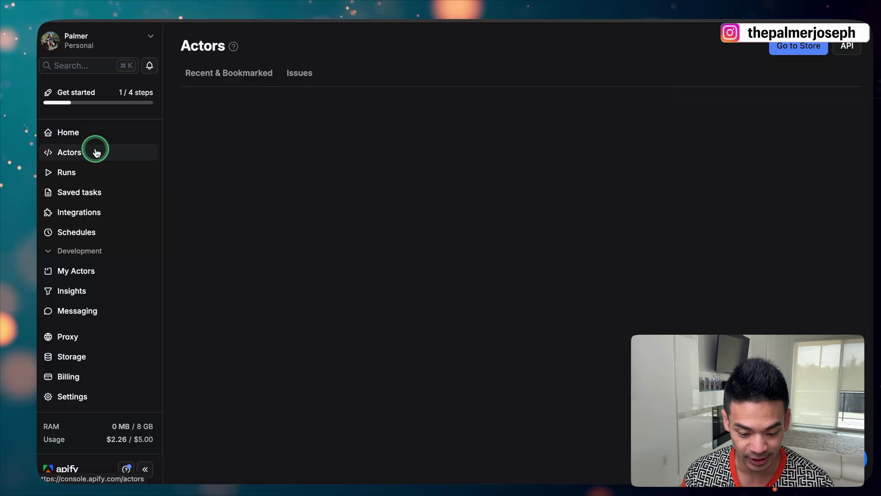
pyautogui.click(276, 176)
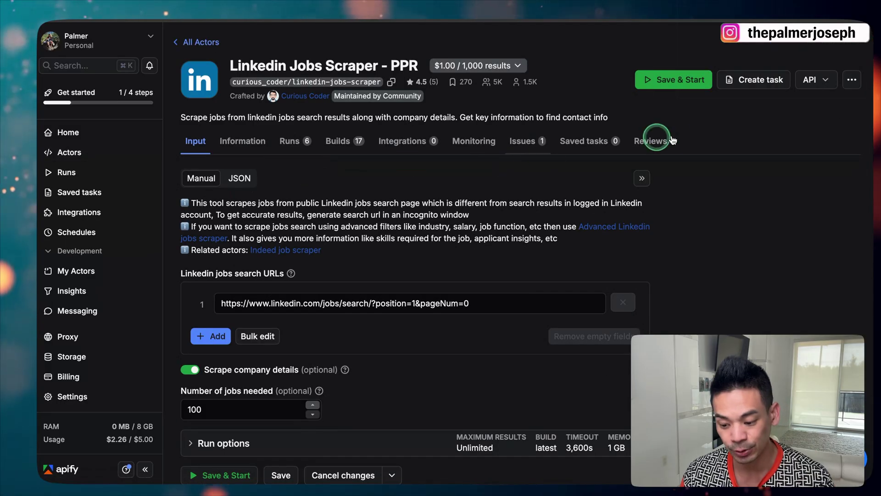
pyautogui.click(816, 82)
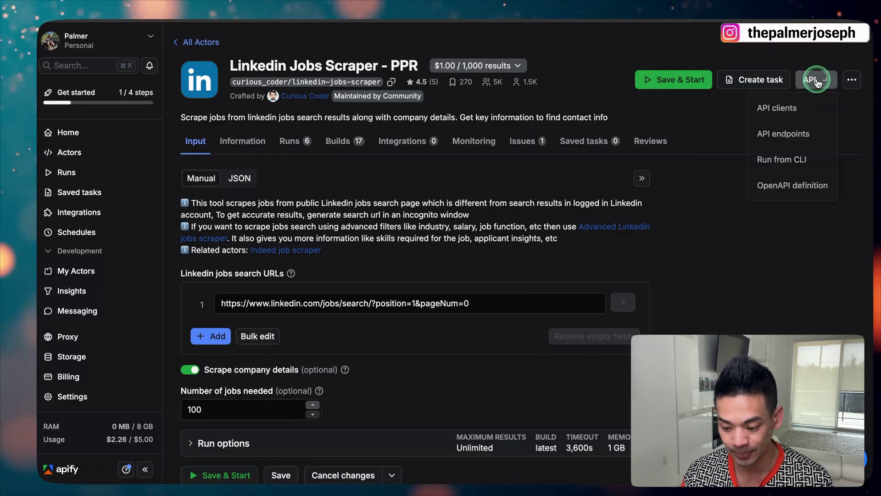
pyautogui.click(780, 133)
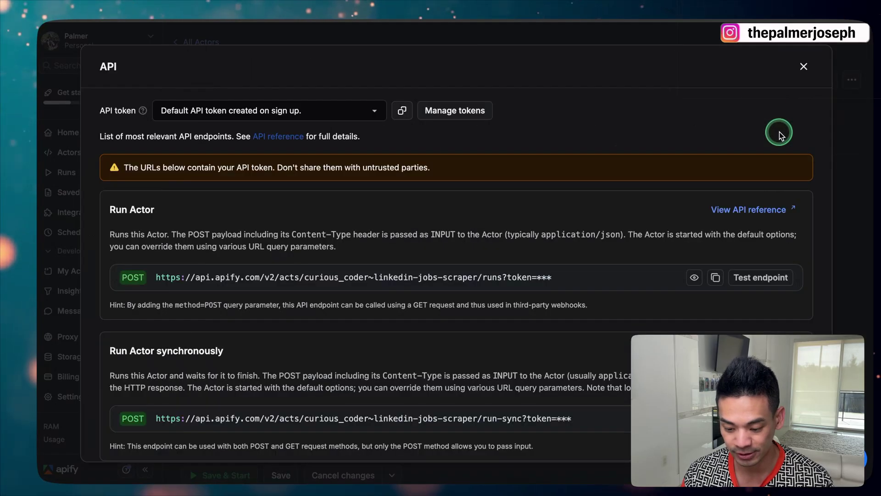
# Copy the run-sync-get-dataset-items endpoint URL and close the endpoints list
pyautogui.scroll(-1, 482, 158)
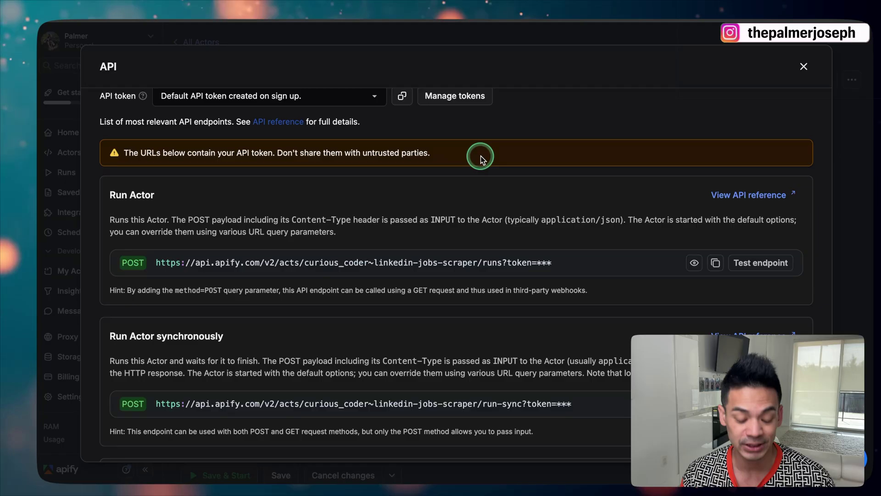
pyautogui.scroll(-5, 480, 158)
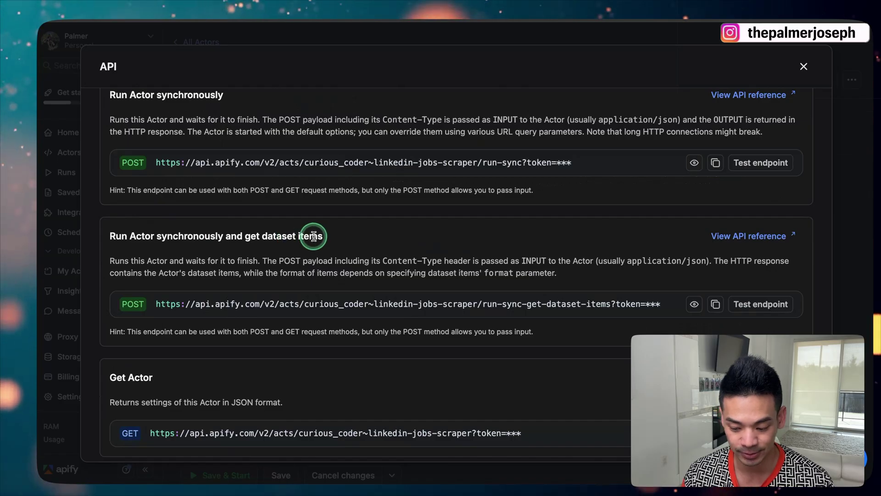
pyautogui.scroll(-1, 293, 260)
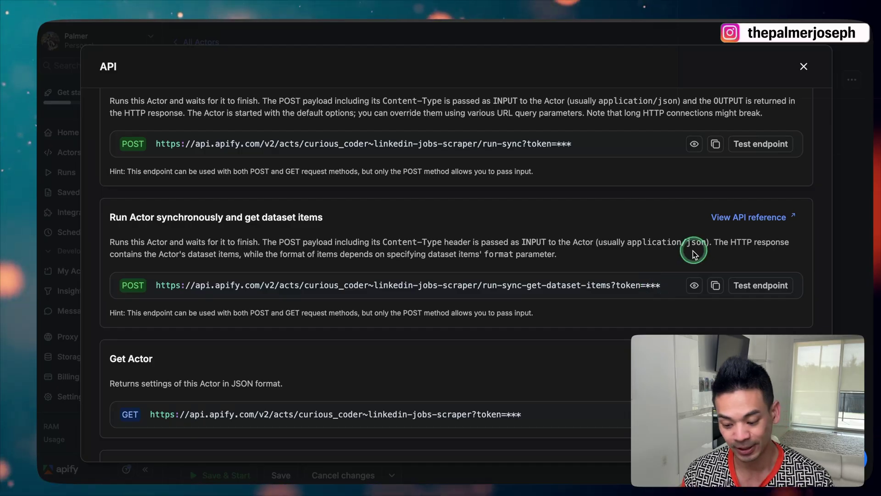
pyautogui.click(717, 286)
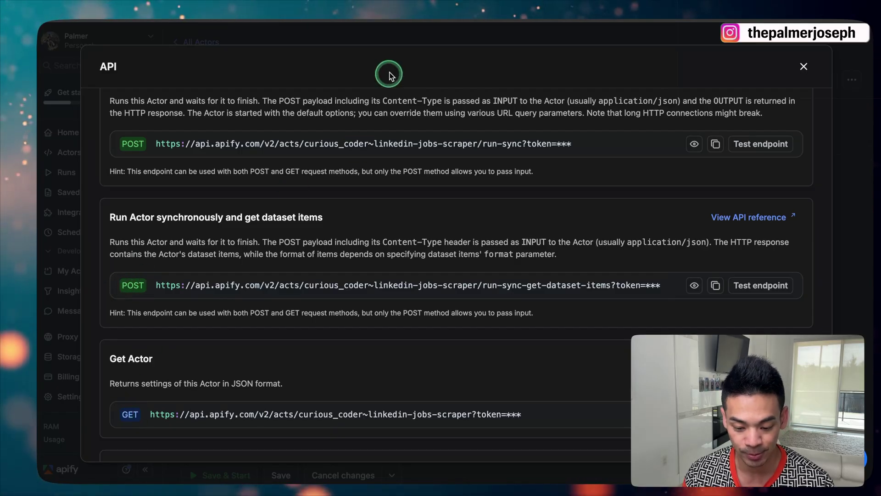
pyautogui.click(401, 40)
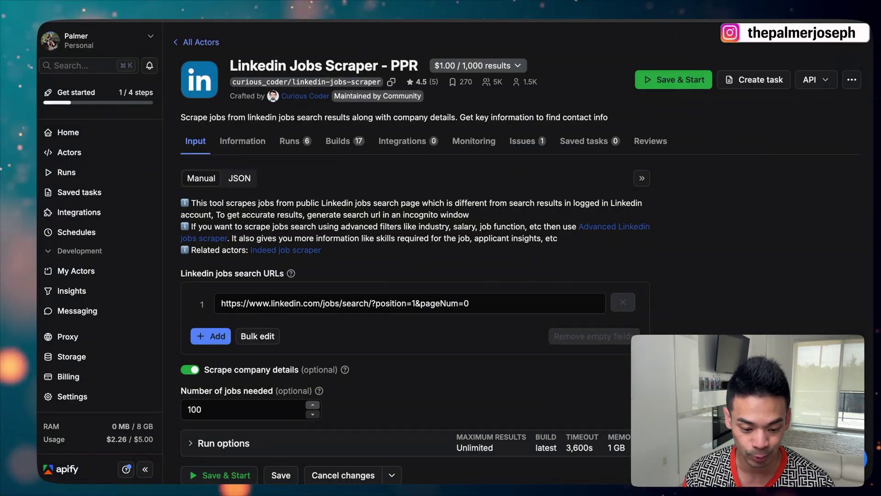
# Confirm the LinkedIn Jobs Scraper node's request method stays POST
pyautogui.click(266, 81)
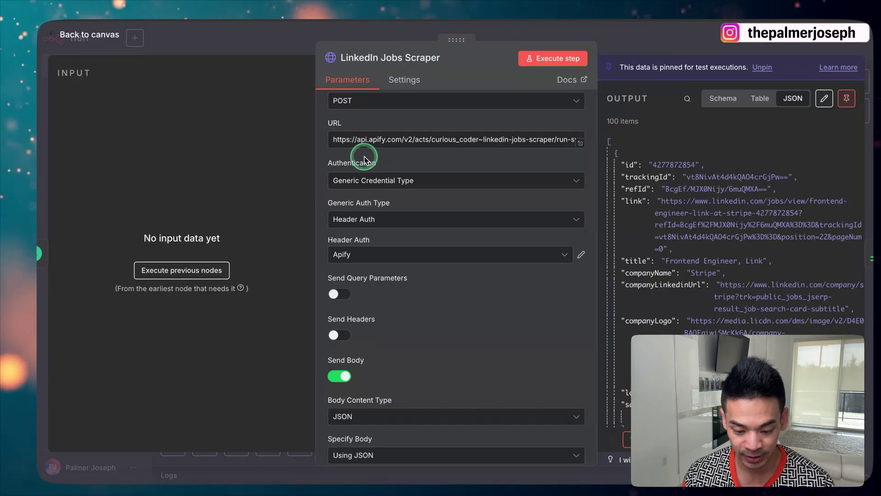
pyautogui.scroll(2, 376, 147)
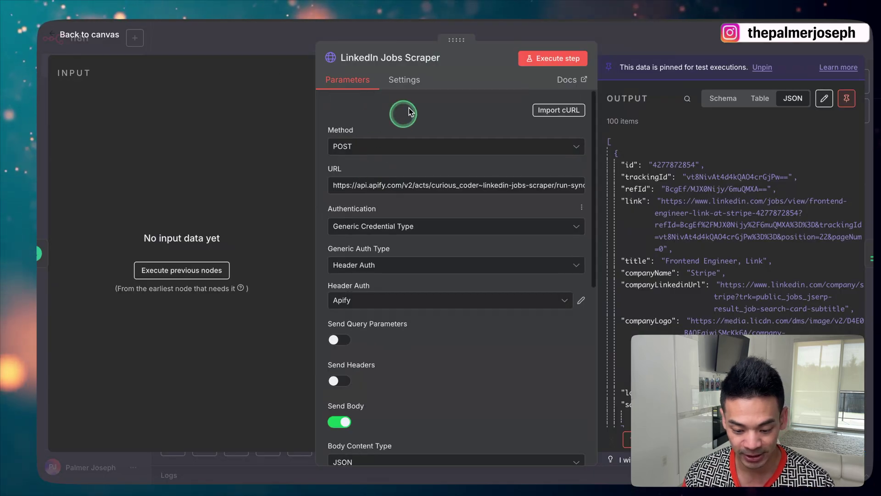
pyautogui.click(360, 146)
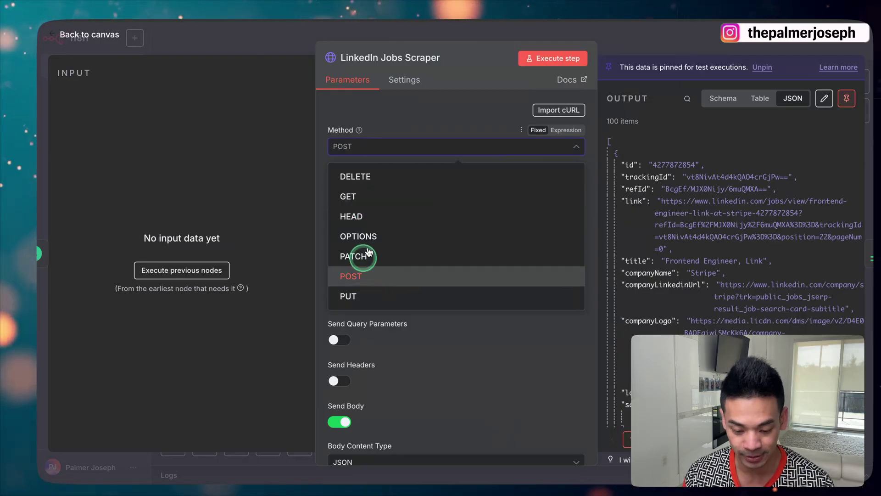
pyautogui.click(403, 98)
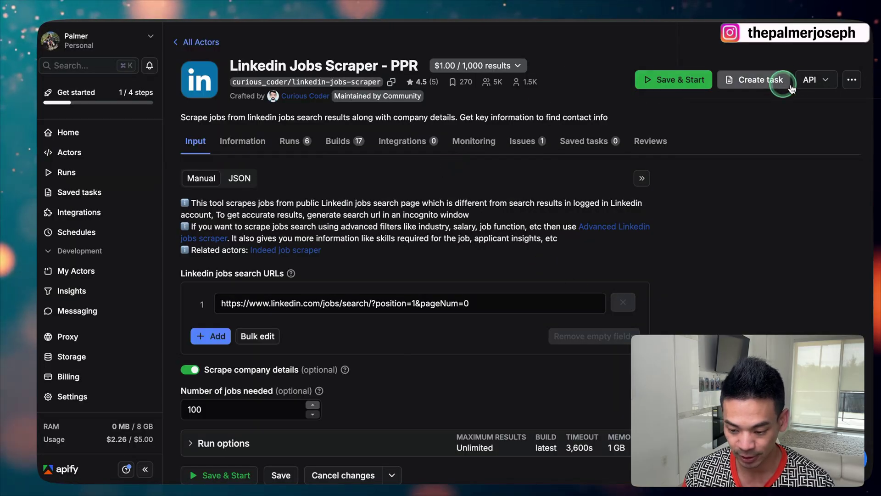
# Match the actor's run-sync endpoint to the node URL and confirm the body uses JSON
pyautogui.click(805, 80)
pyautogui.click(770, 134)
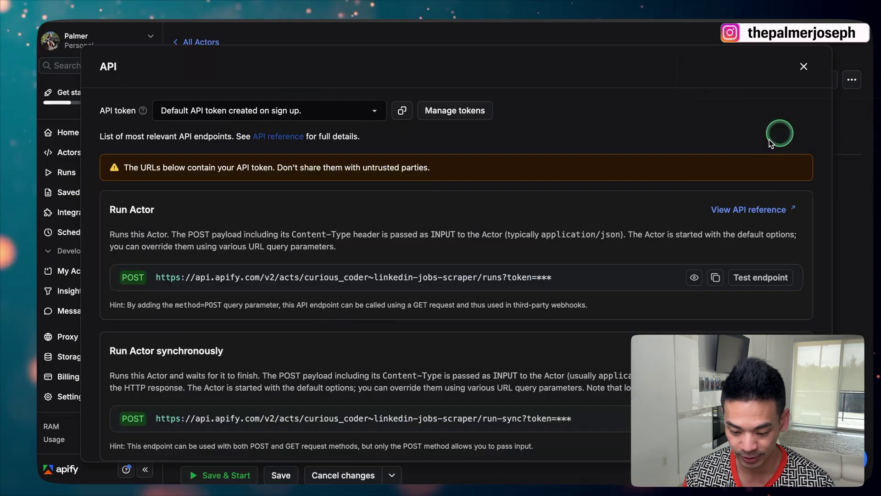
pyautogui.scroll(-5, 633, 222)
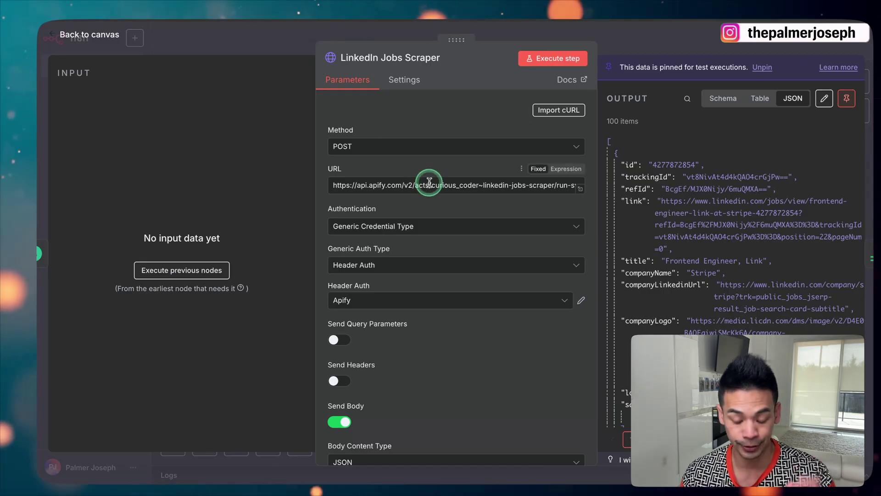
pyautogui.scroll(-4, 430, 184)
pyautogui.scroll(-1, 429, 183)
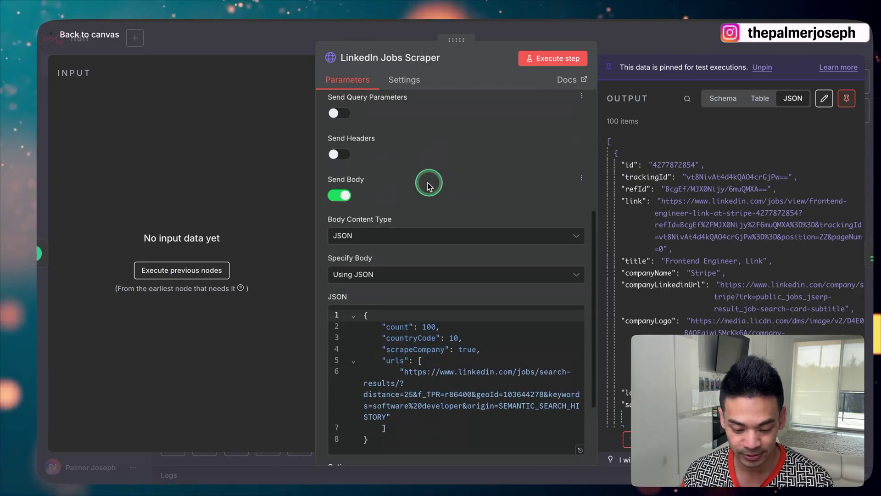
pyautogui.scroll(1, 408, 188)
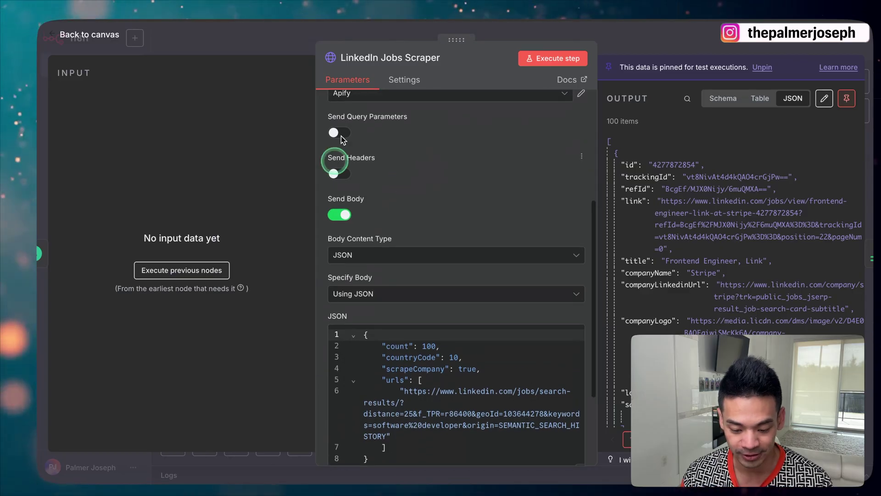
pyautogui.scroll(-1, 366, 154)
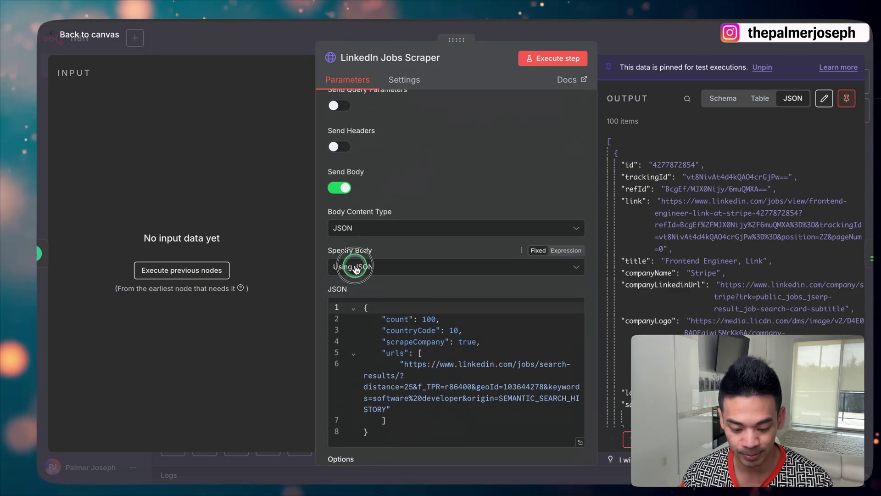
pyautogui.click(356, 267)
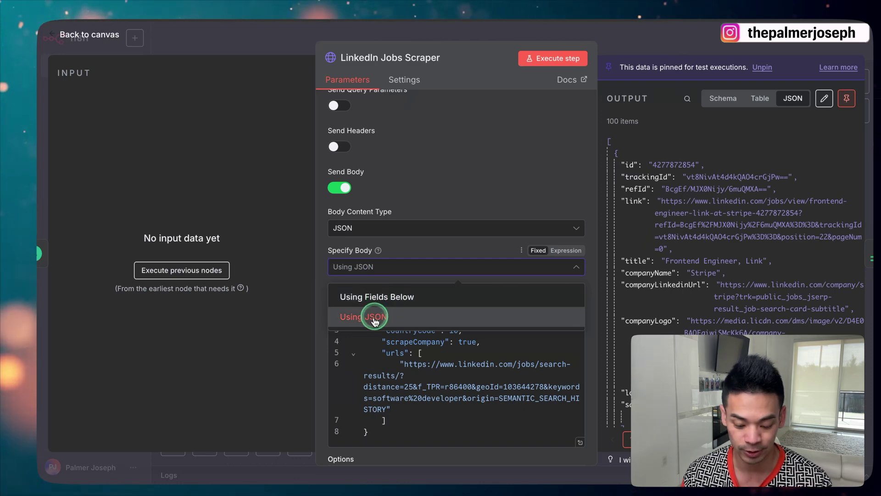
pyautogui.click(442, 187)
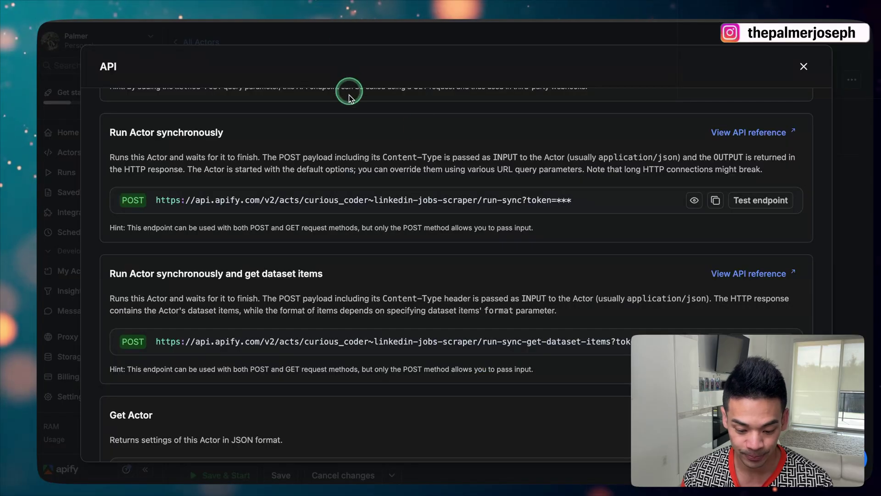
pyautogui.click(804, 66)
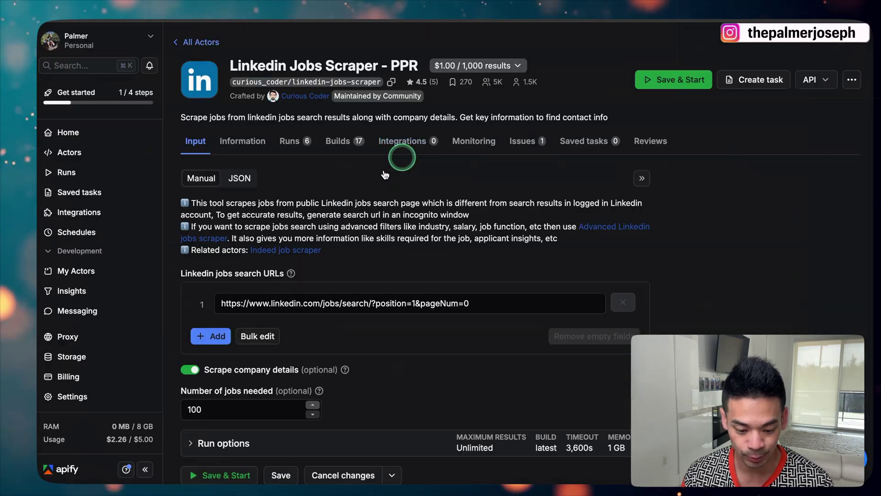
# Replace the actor's LinkedIn search URL with the past-24-hours software developer search URL
pyautogui.scroll(-1, 321, 119)
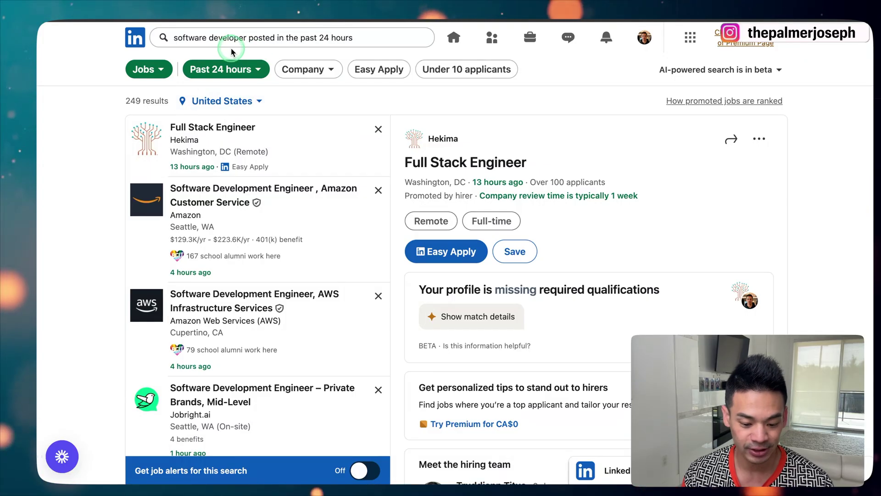
pyautogui.click(205, 43)
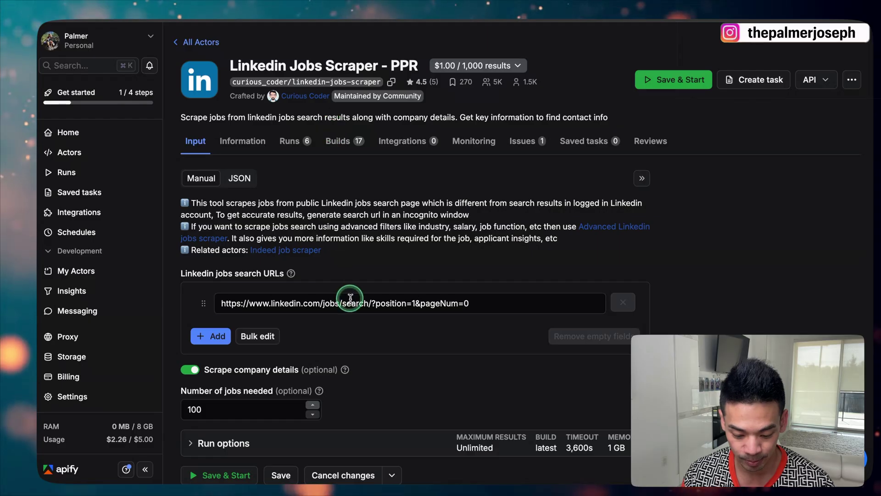
pyautogui.tripleClick(353, 301)
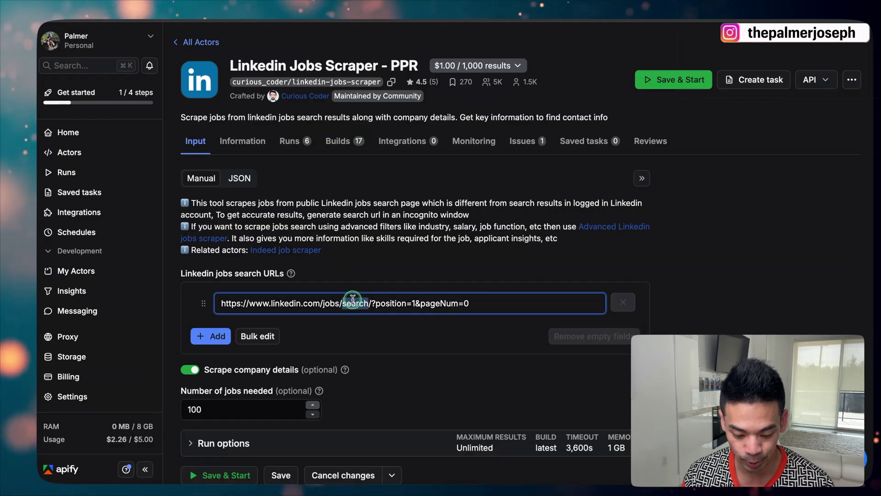
pyautogui.write('https://www.linkedin.com/jobs/search-results/?f_TPR=r86400&keywords=software%20developer&origin=JOBS_HOME_SEARCH_BUTTON')
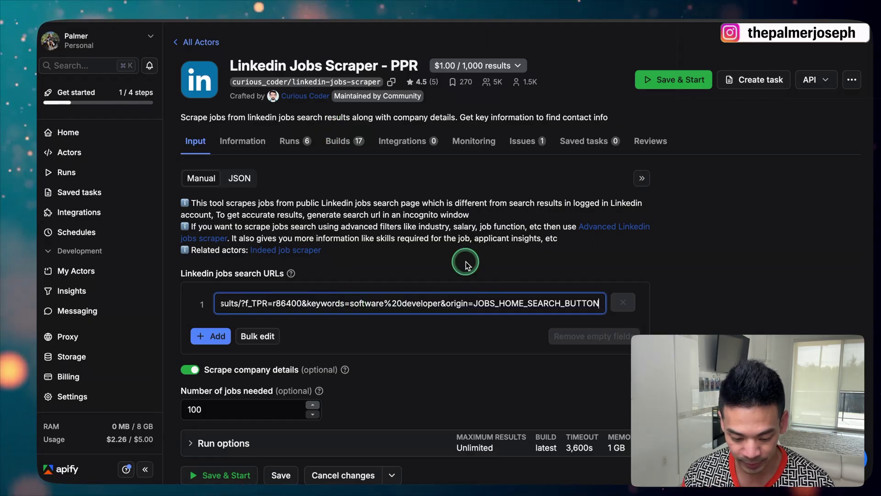
pyautogui.click(443, 265)
# Keep 100 jobs needed, switch the actor input to JSON and select it all
pyautogui.scroll(-3, 396, 269)
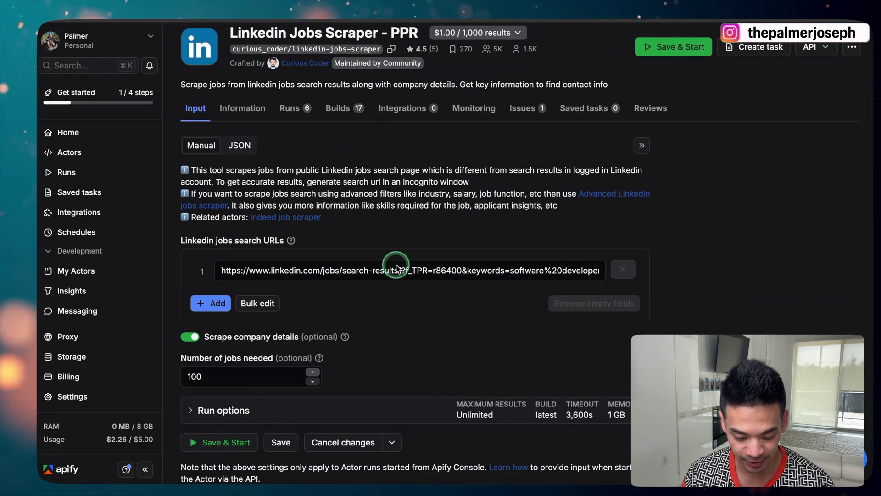
pyautogui.click(228, 337)
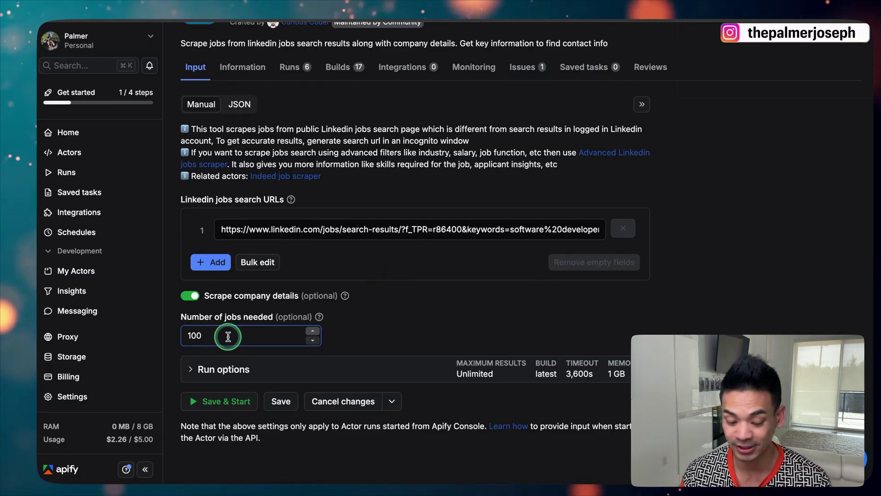
pyautogui.click(322, 289)
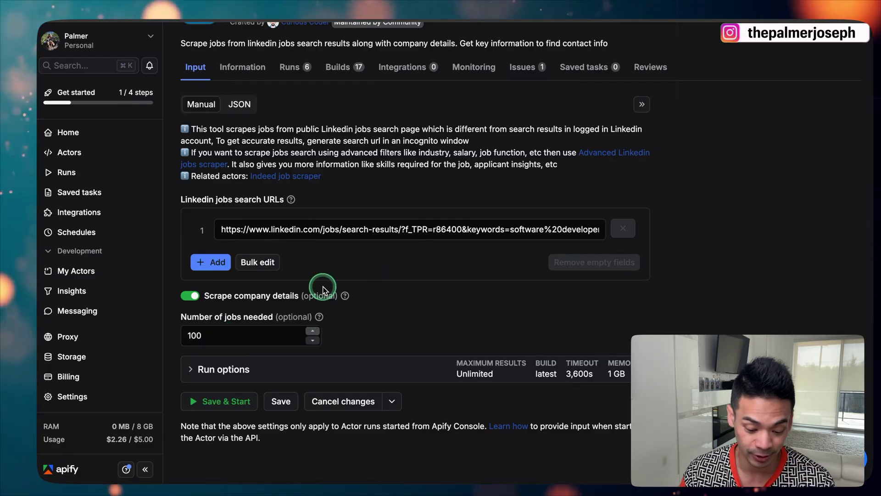
pyautogui.click(241, 106)
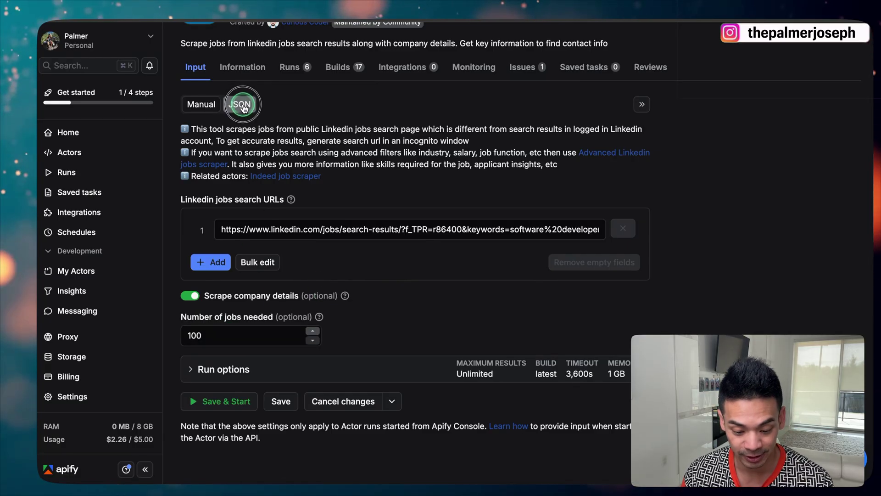
pyautogui.click(199, 207)
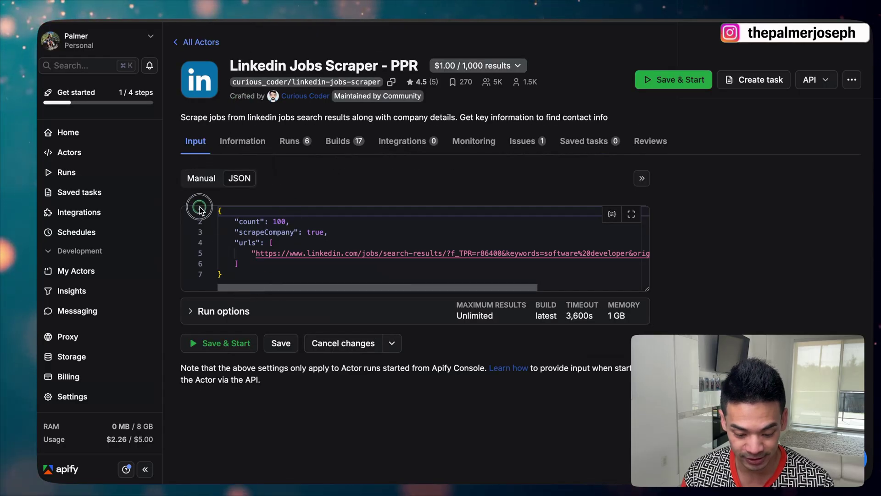
pyautogui.moveTo(230, 275); pyautogui.dragTo(217, 210)
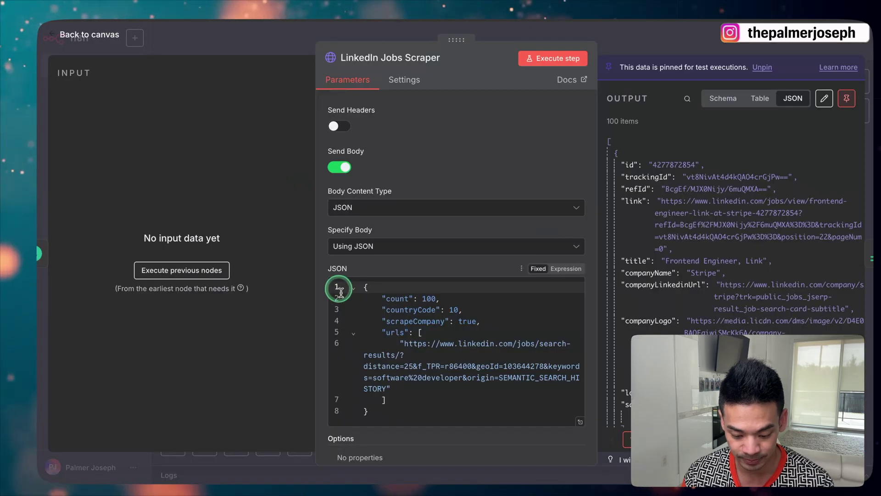
pyautogui.moveTo(381, 407); pyautogui.dragTo(358, 292)
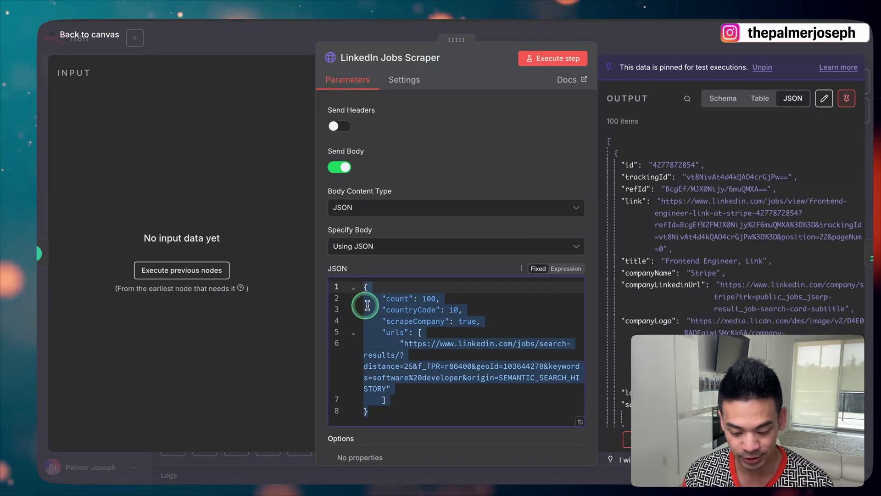
# Close the LinkedIn Jobs Scraper node to the canvas and return to the Apify actor page
pyautogui.click(434, 403)
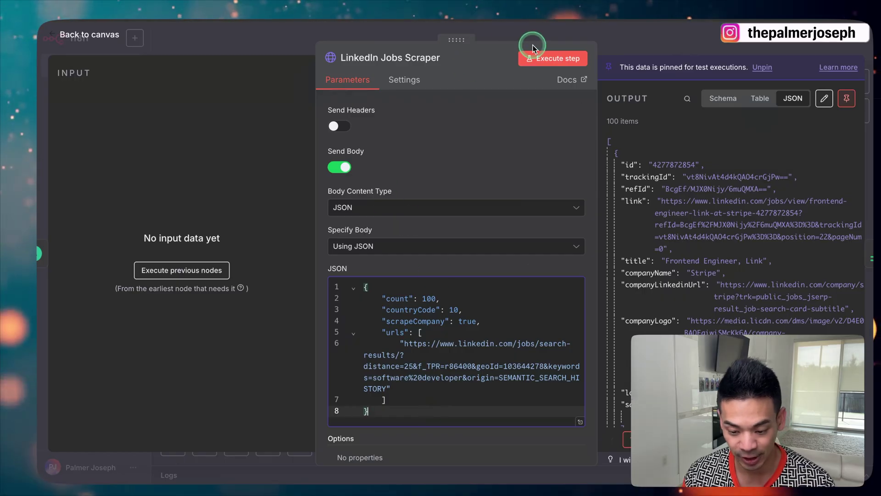
pyautogui.click(521, 30)
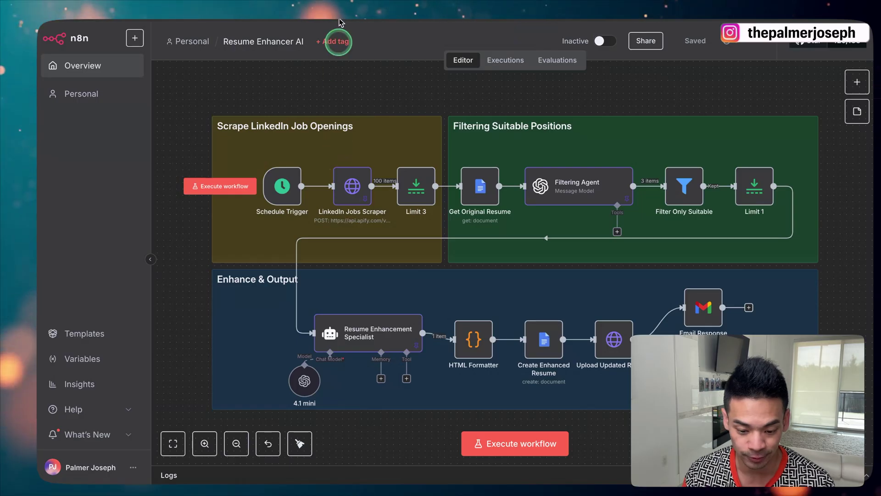
pyautogui.hotkey('ctrl', 'Tab')
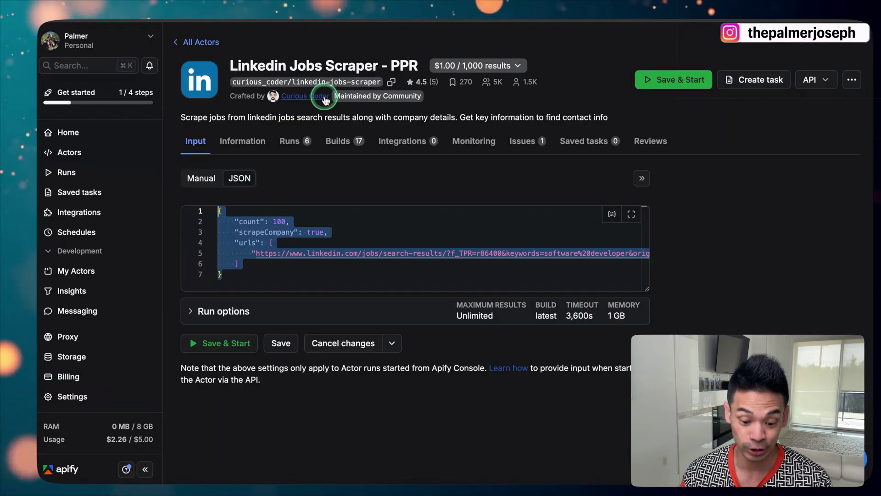
# Check the actor's six recent runs at about 100 results for $0.10 each, then return to n8n
pyautogui.click(292, 143)
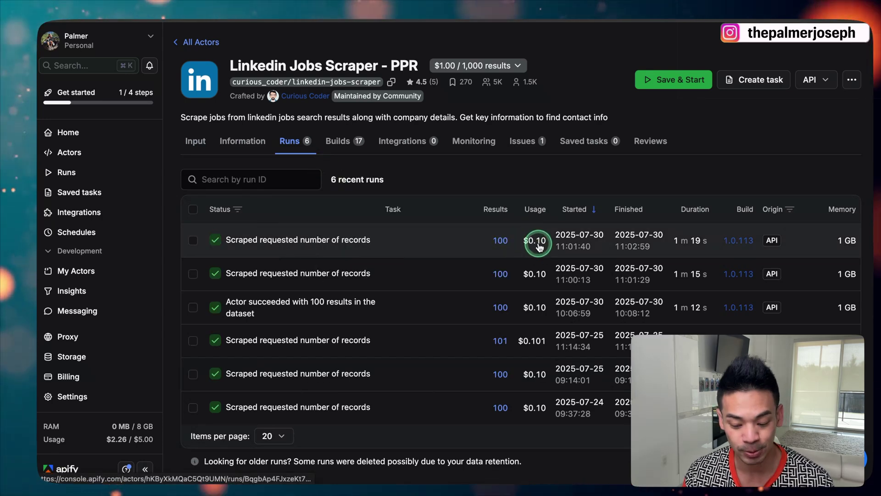
pyautogui.moveTo(538, 244)
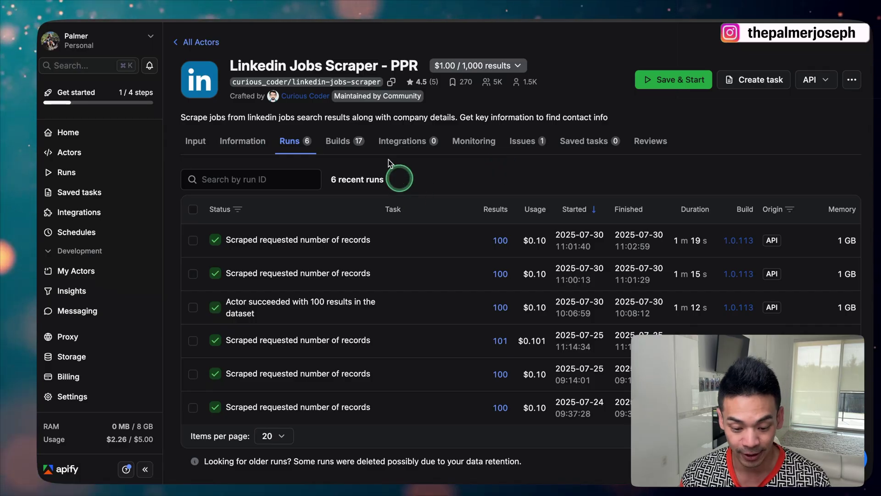
pyautogui.click(288, 91)
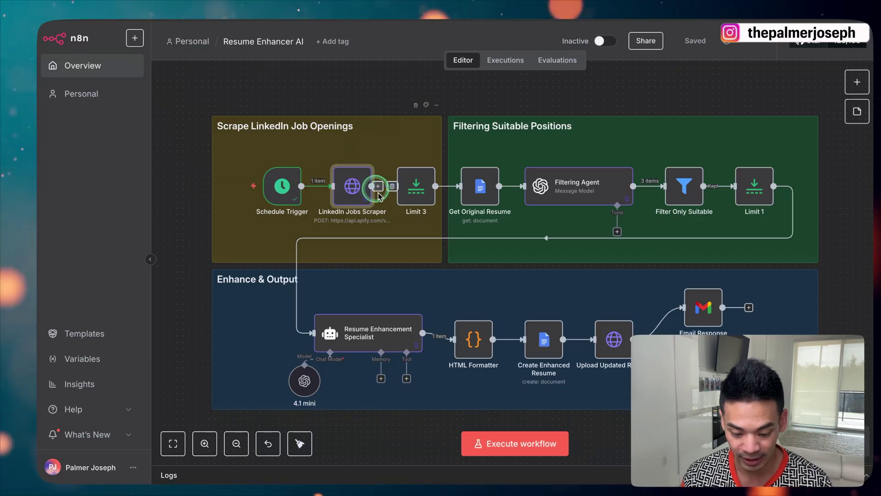
pyautogui.press('1')
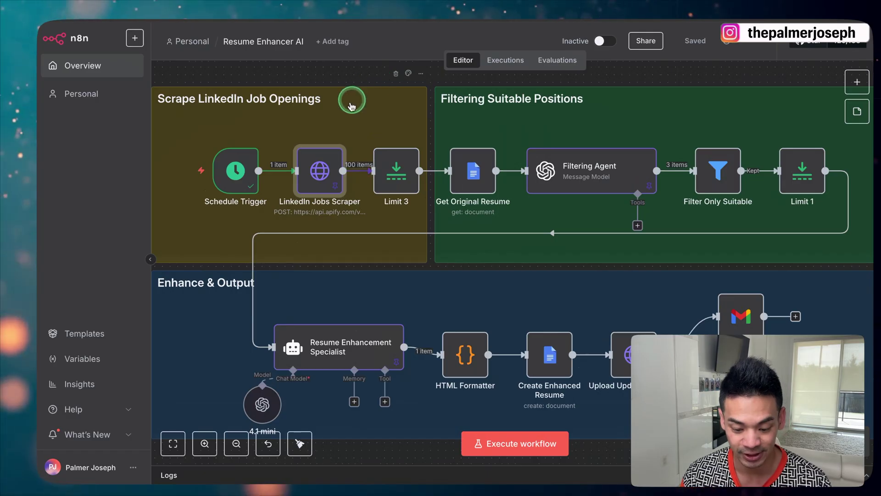
pyautogui.click(323, 161)
pyautogui.press('Return')
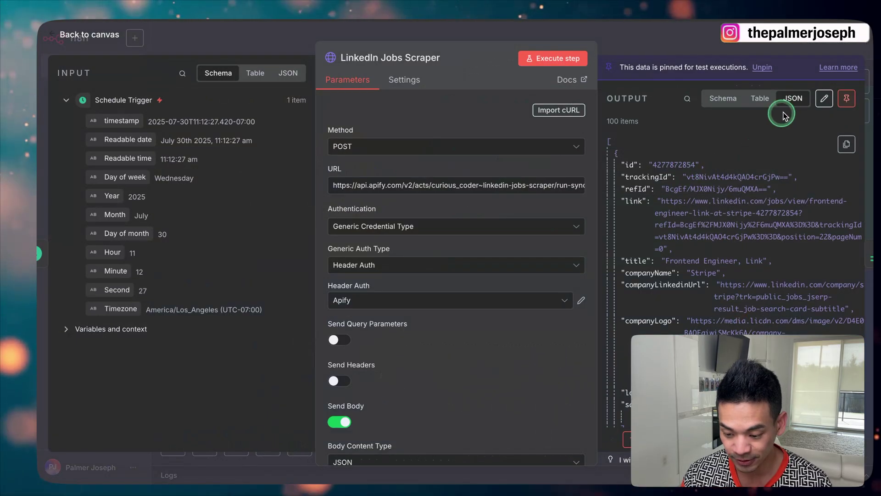
pyautogui.scroll(-15, 737, 203)
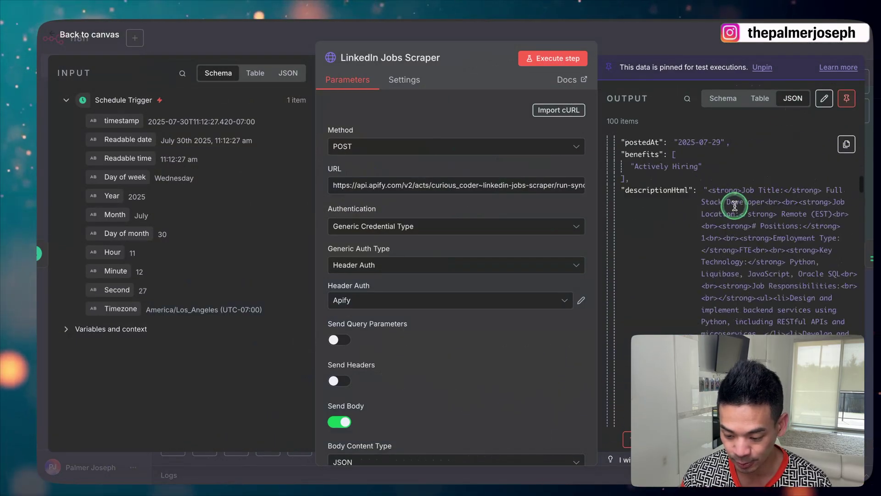
pyautogui.scroll(-15, 735, 208)
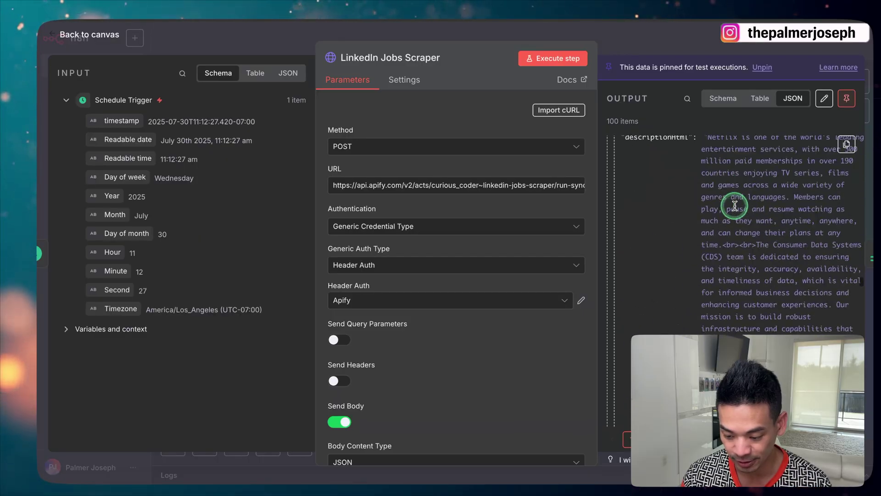
pyautogui.scroll(-15, 734, 205)
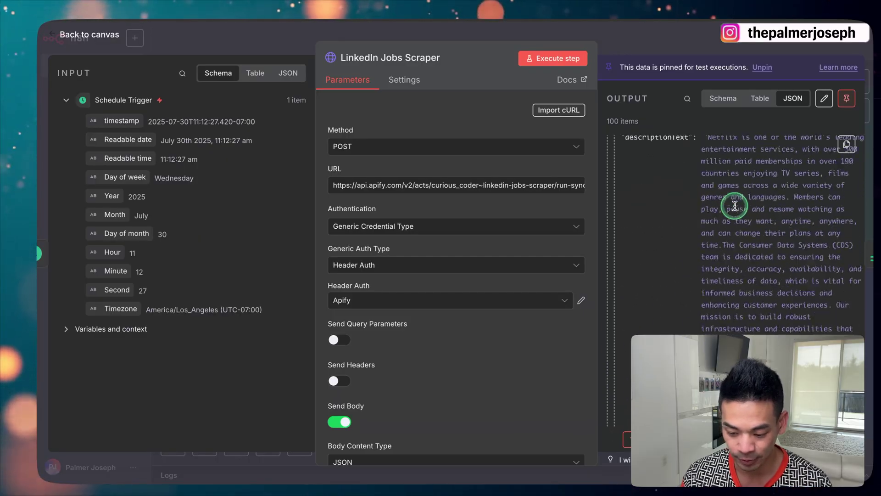
pyautogui.scroll(20, 734, 206)
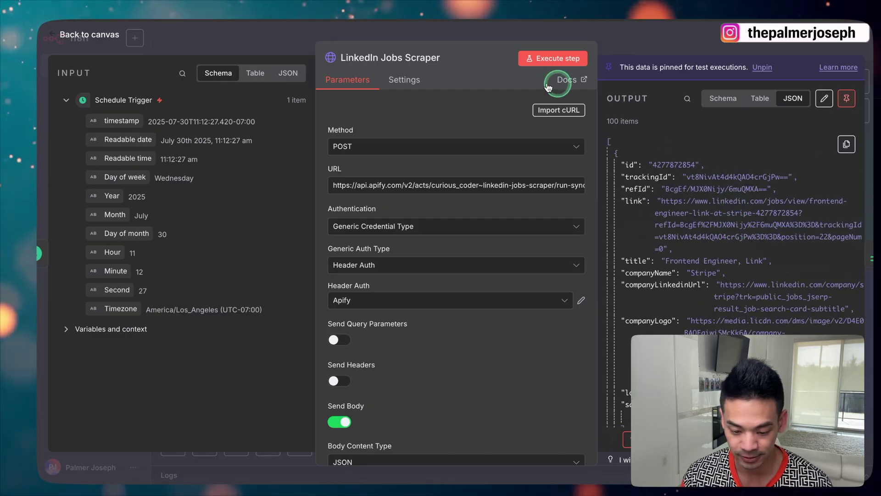
pyautogui.click(392, 34)
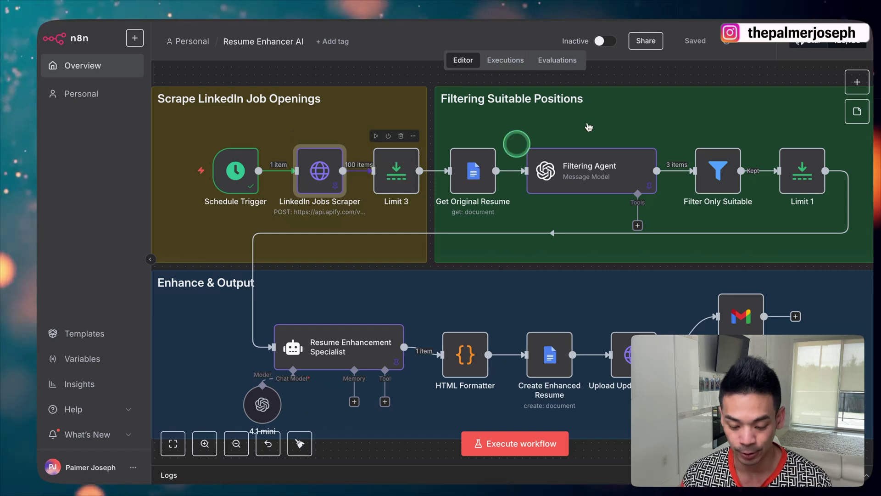
# Review the Limit 3 node's settings: Max Items 3, Keep First Items
pyautogui.click(857, 82)
pyautogui.write('lim')
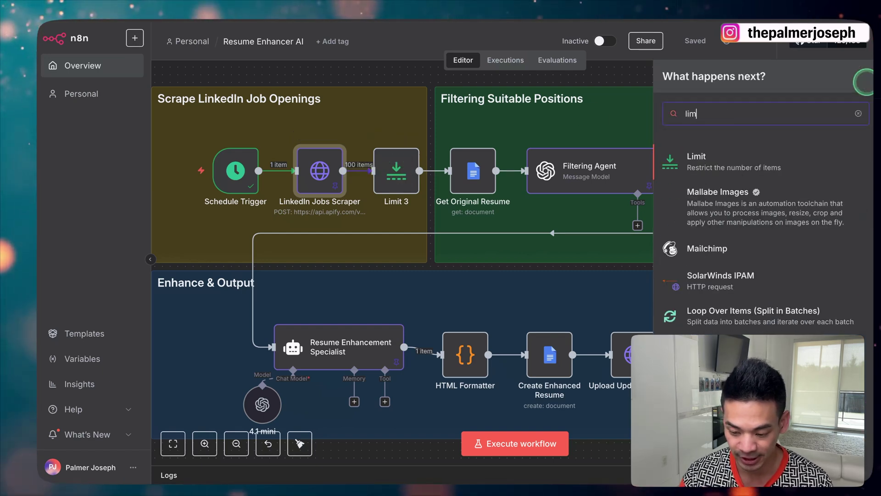
pyautogui.write('it')
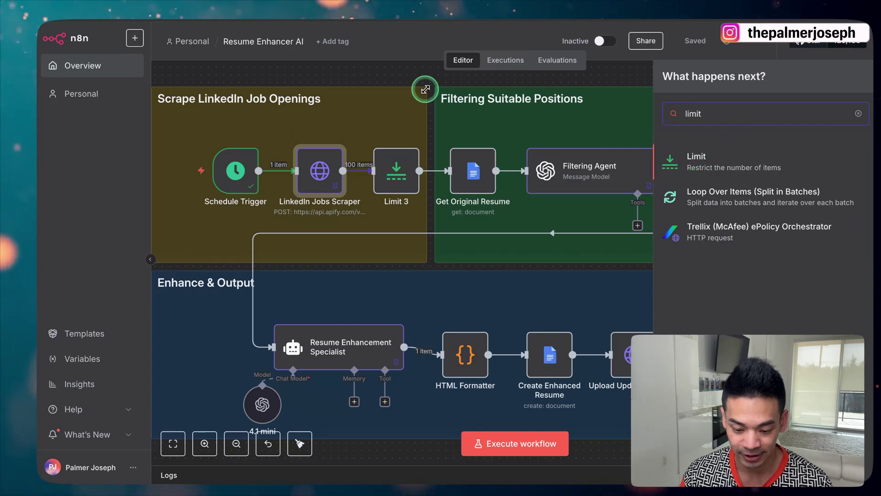
pyautogui.click(430, 92)
pyautogui.doubleClick(396, 170)
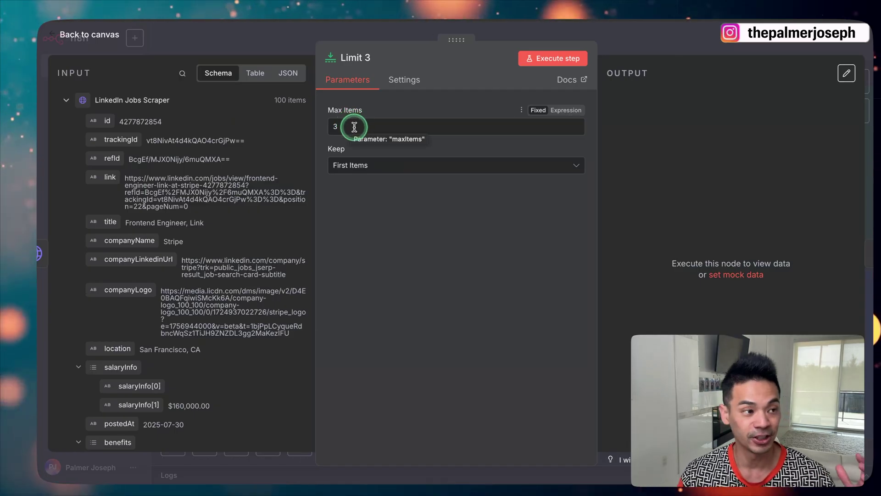
pyautogui.click(277, 40)
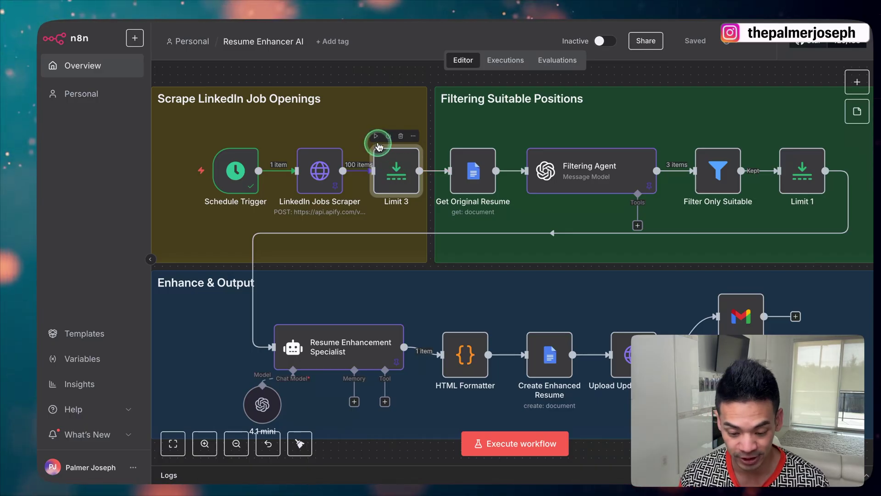
pyautogui.doubleClick(388, 162)
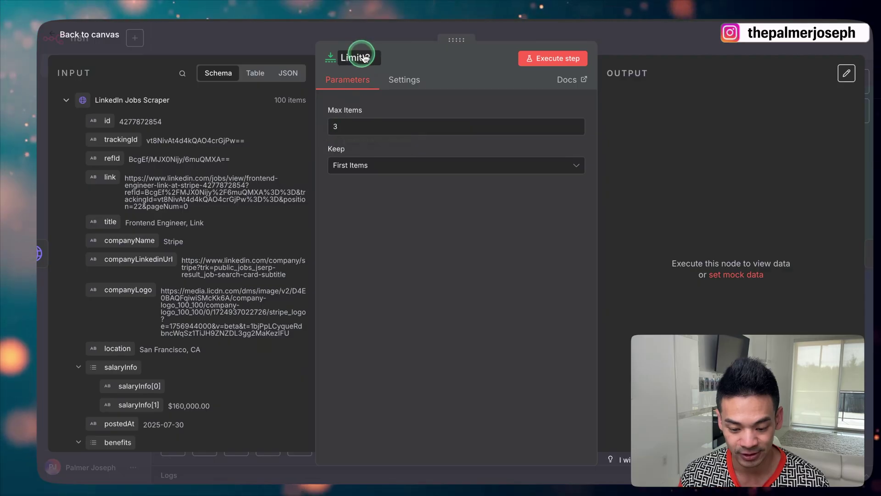
pyautogui.click(362, 32)
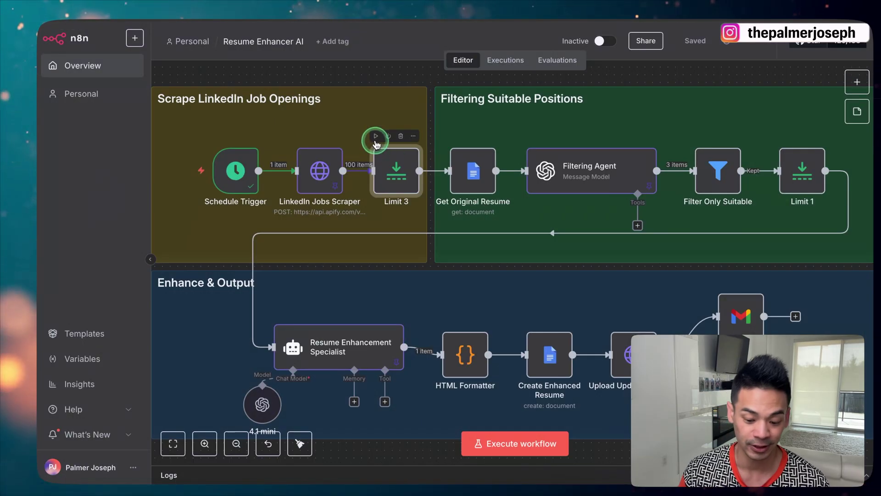
# Execute Limit 3 and inspect its 3 output items from the 100 scraped jobs
pyautogui.click(376, 137)
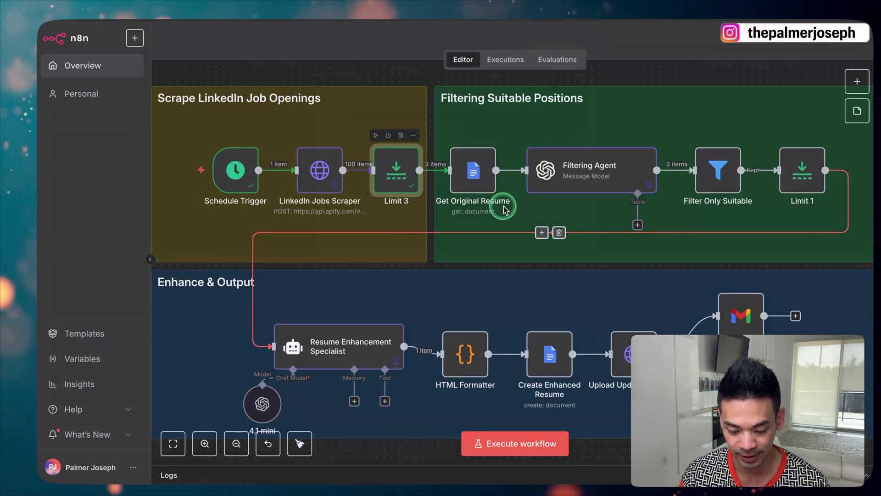
pyautogui.doubleClick(396, 168)
pyautogui.scroll(-15, 680, 208)
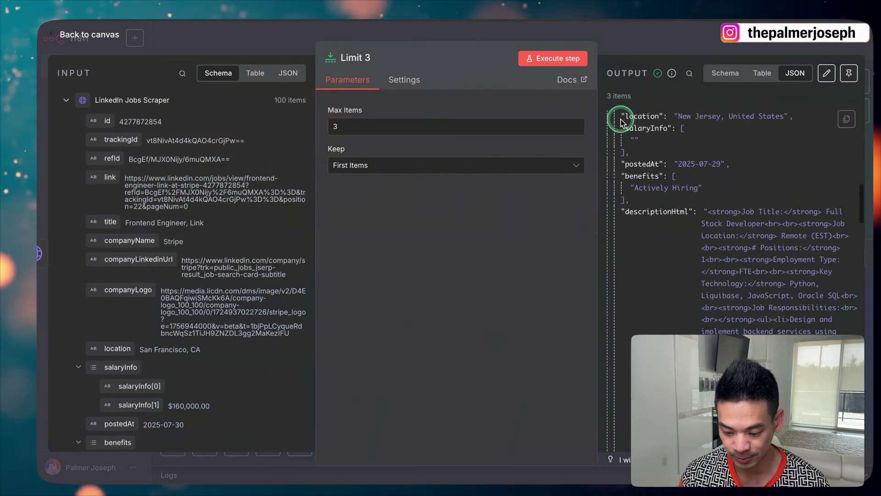
pyautogui.press('Escape')
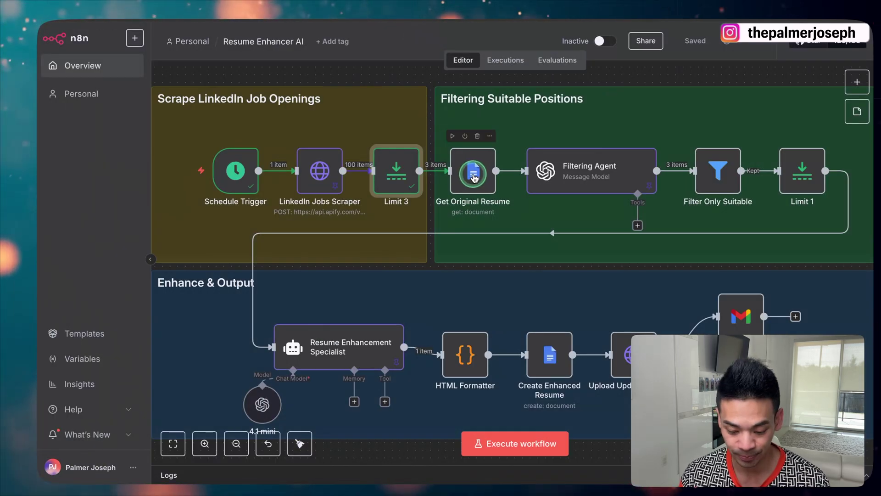
pyautogui.click(845, 98)
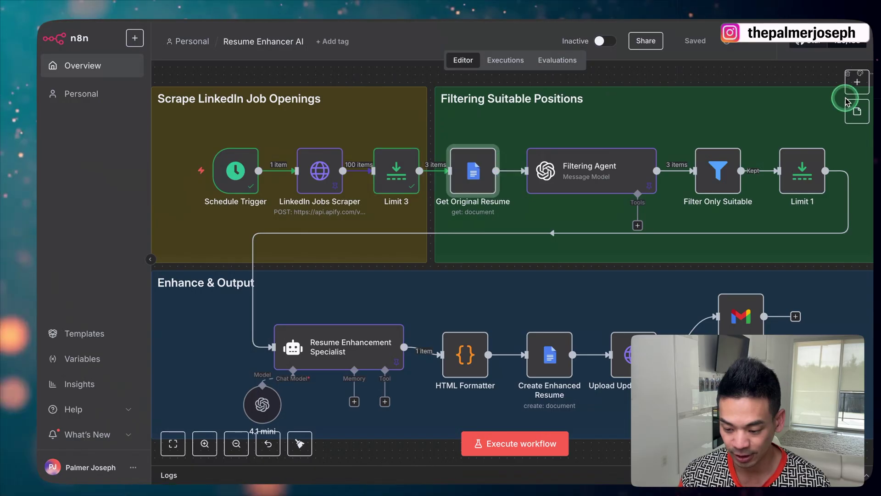
pyautogui.write('go')
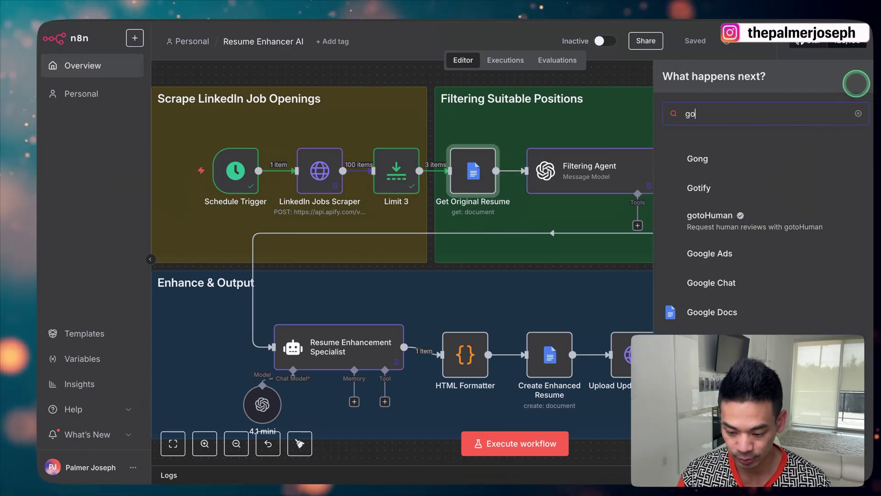
pyautogui.write('ogle docs')
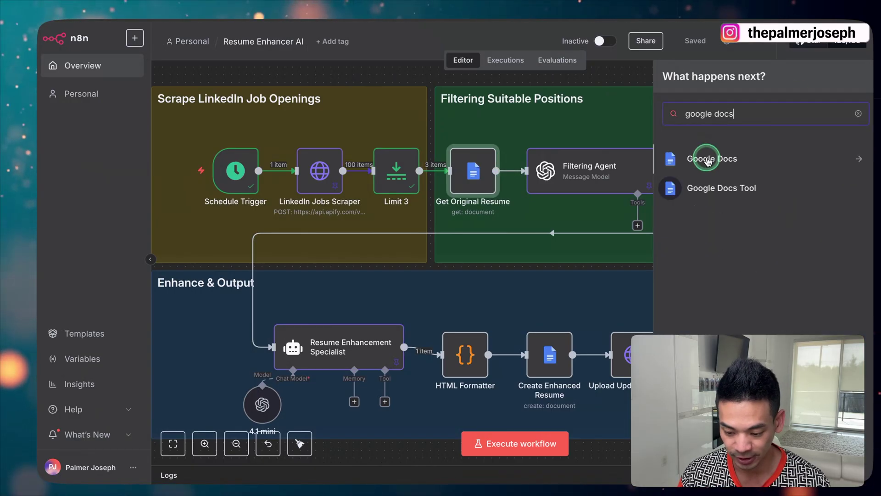
pyautogui.click(712, 158)
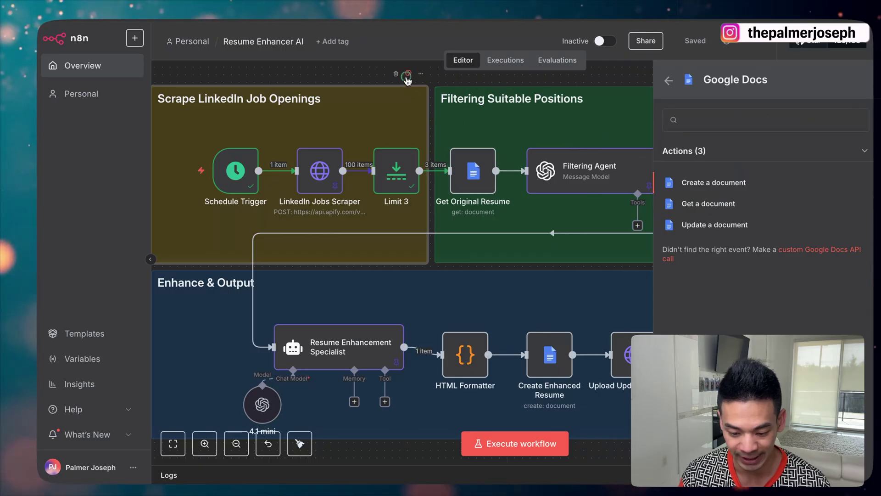
pyautogui.click(407, 79)
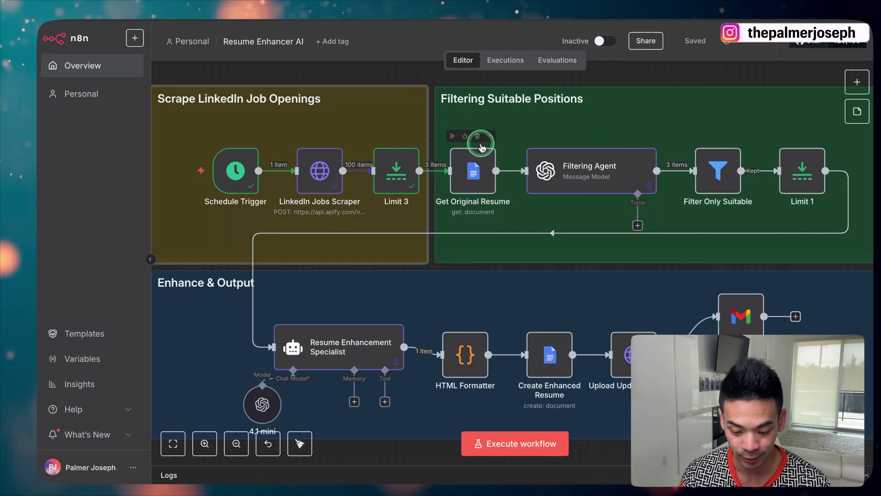
# Check Get Original Resume's Google Docs credential and Doc ID against the original resume document
pyautogui.doubleClick(478, 177)
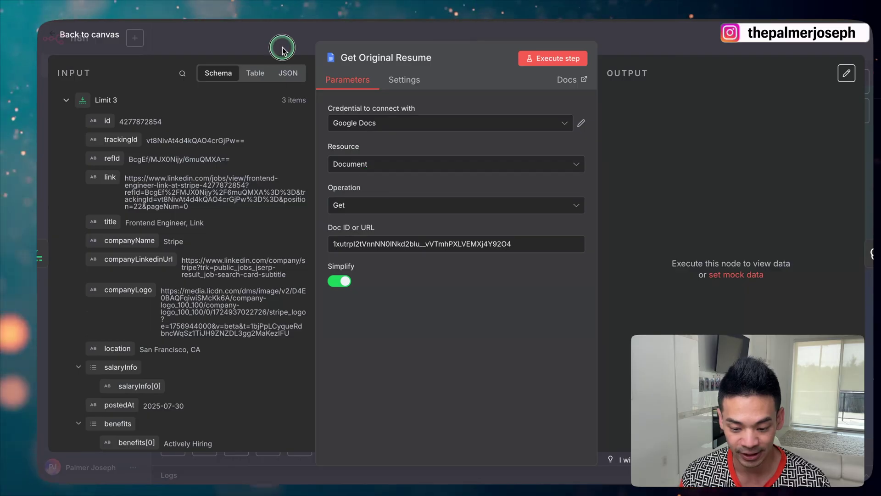
pyautogui.click(489, 45)
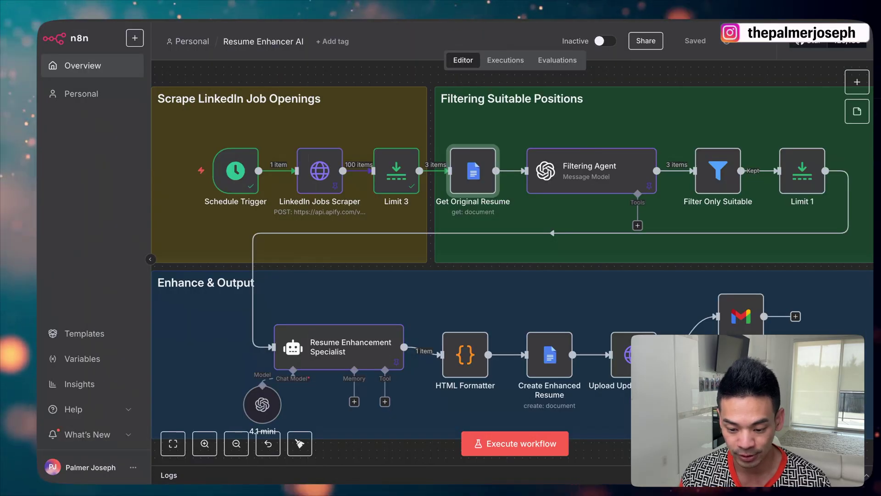
pyautogui.click(480, 42)
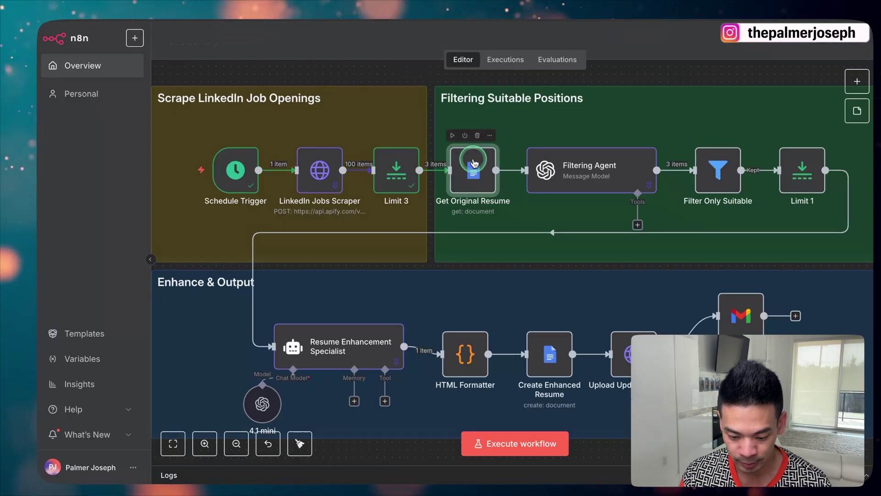
pyautogui.doubleClick(449, 246)
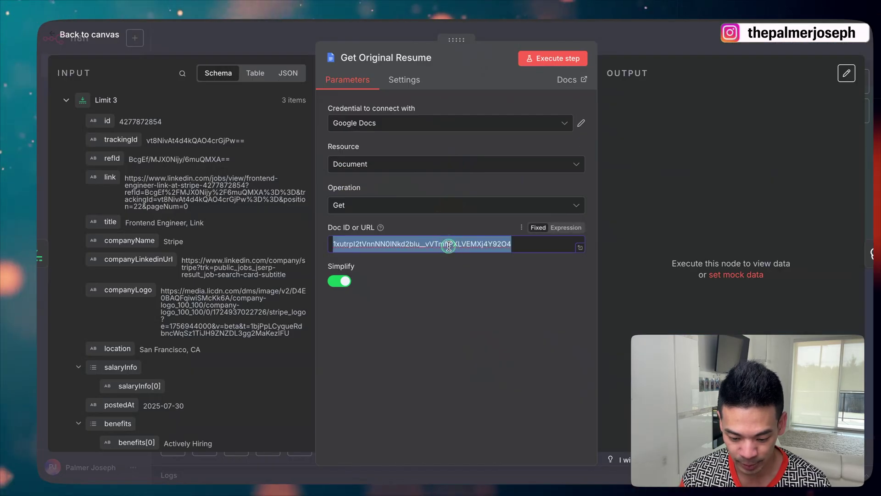
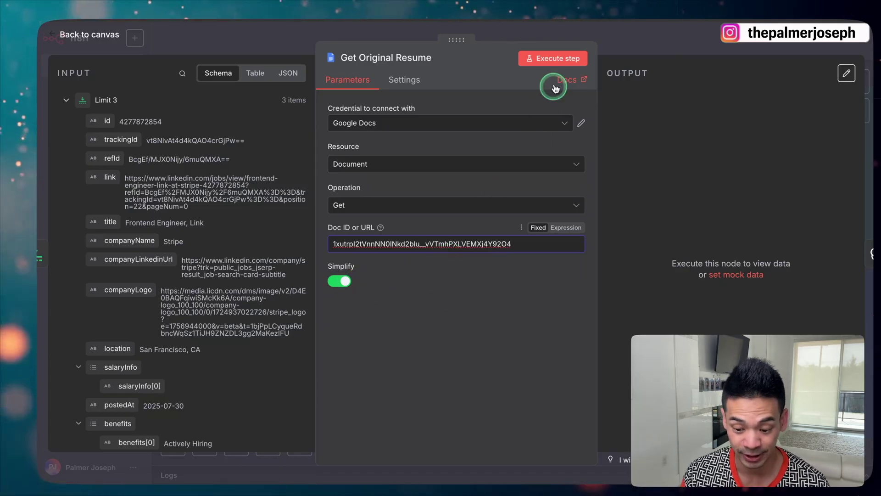
# Execute Get Original Resume to fetch the resume text for all 3 jobs, then fit the view
pyautogui.click(554, 65)
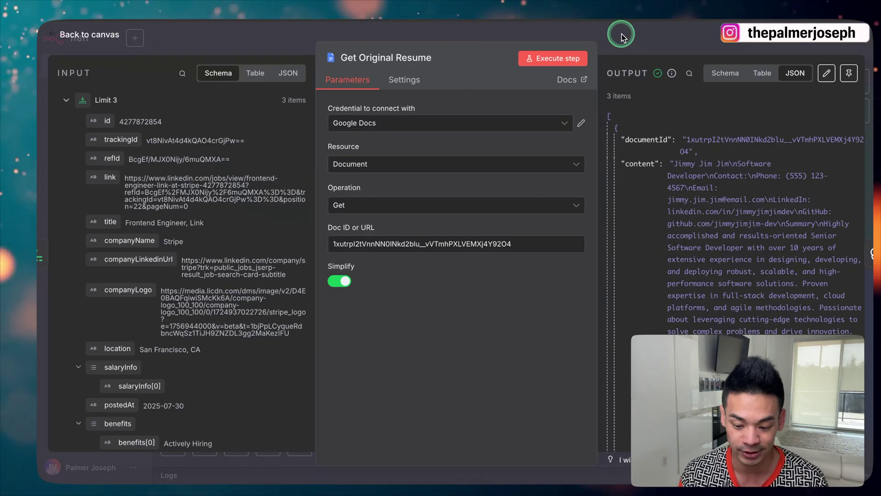
pyautogui.click(622, 34)
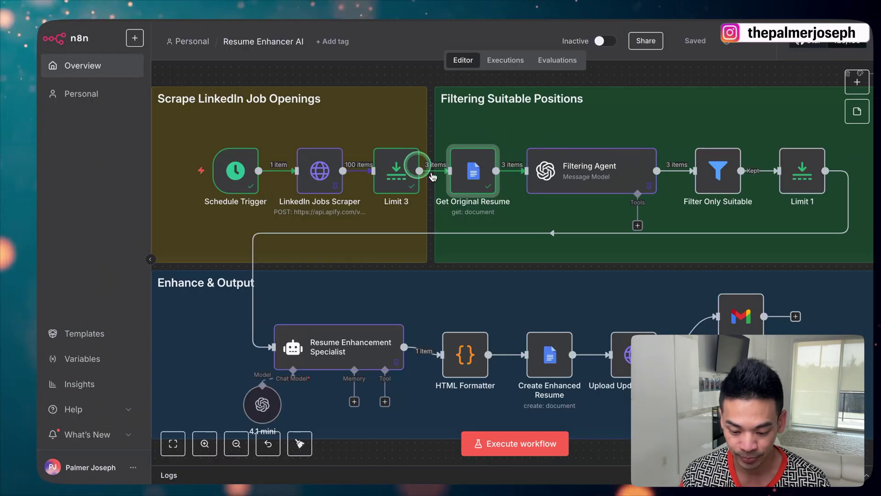
pyautogui.press('1')
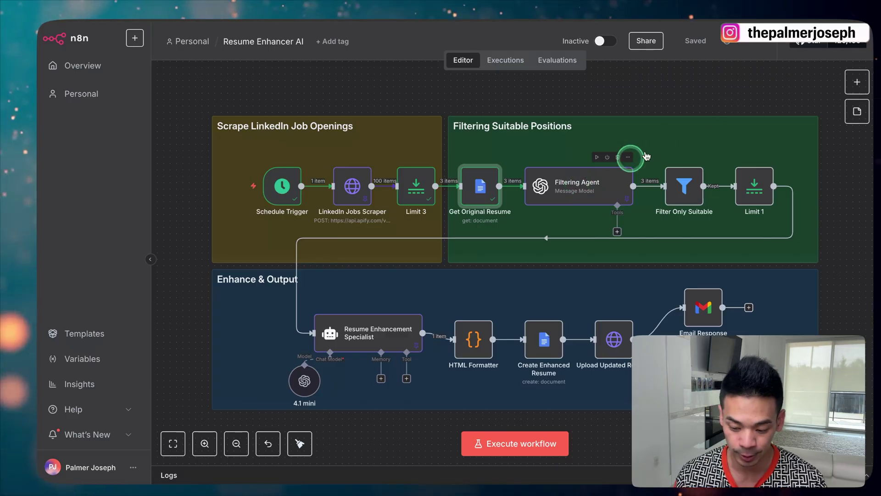
# Browse the OpenAI node actions without adding a node
pyautogui.click(859, 80)
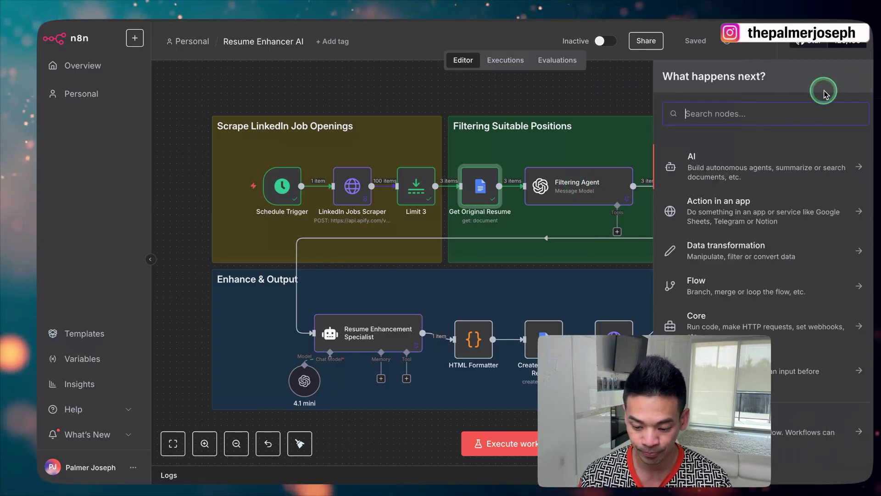
pyautogui.write('open')
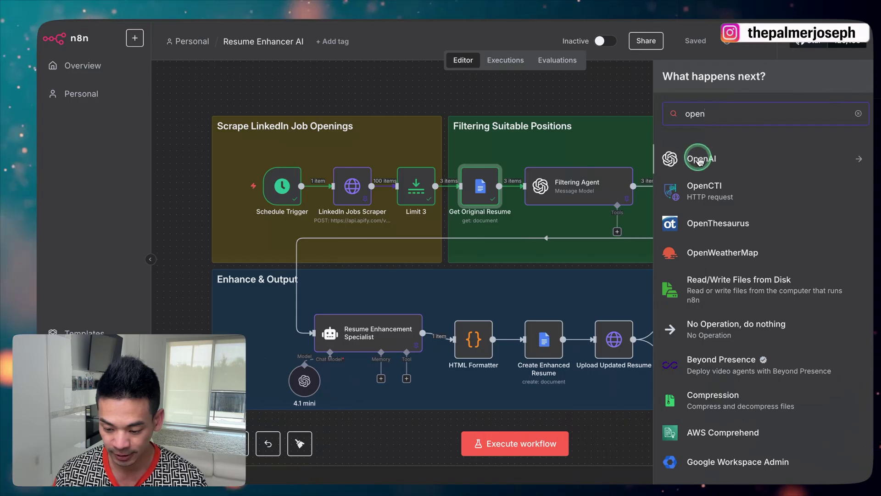
pyautogui.click(680, 158)
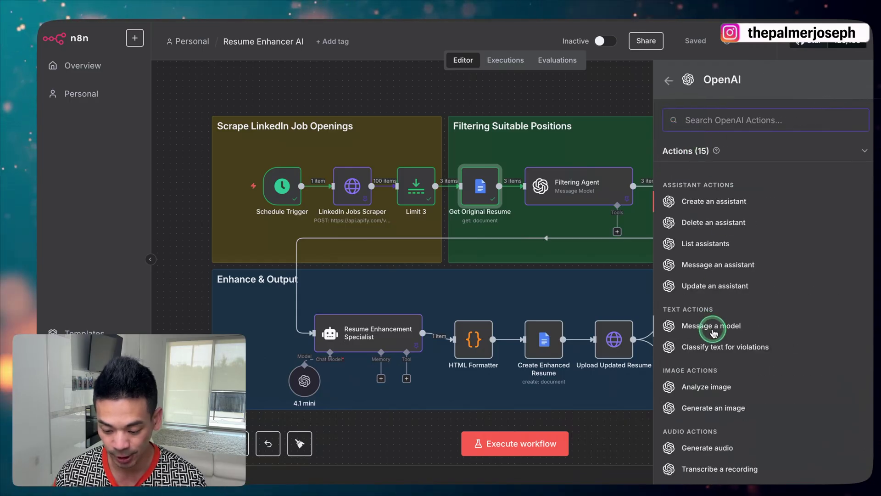
pyautogui.click(583, 107)
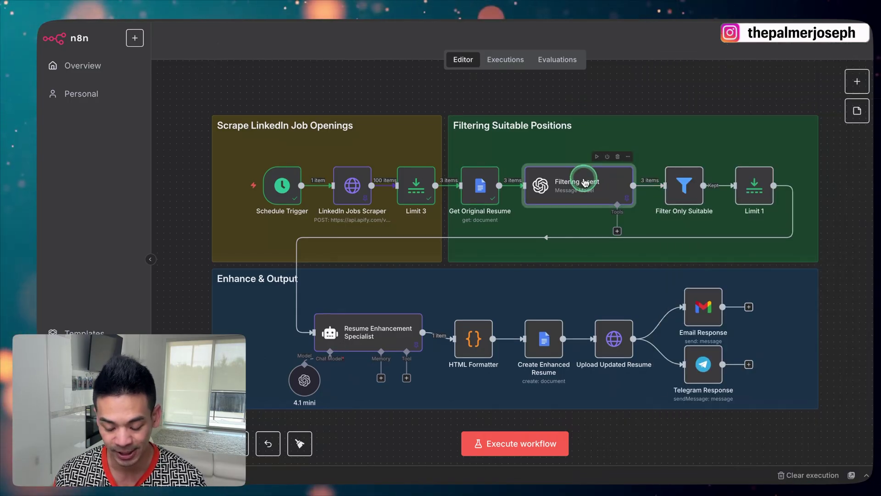
# Open the Filtering Agent prompt in the full expression editor and add a Limit 3 companyName reference
pyautogui.doubleClick(583, 183)
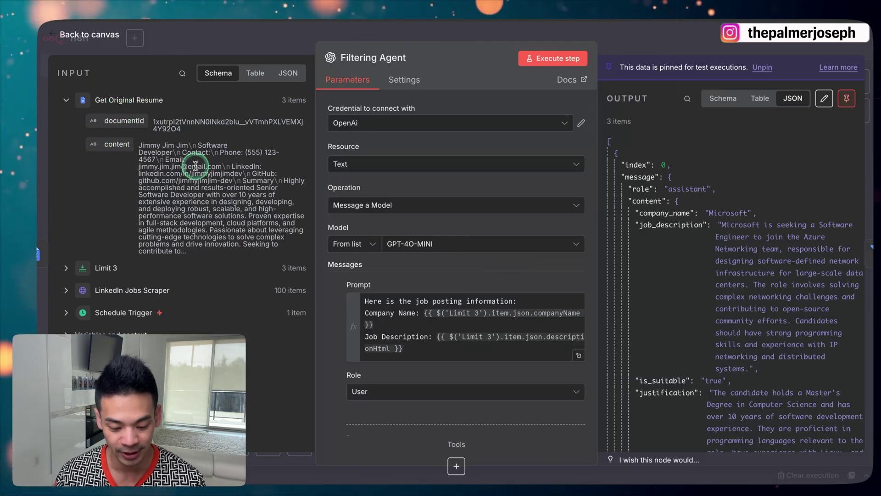
pyautogui.click(579, 357)
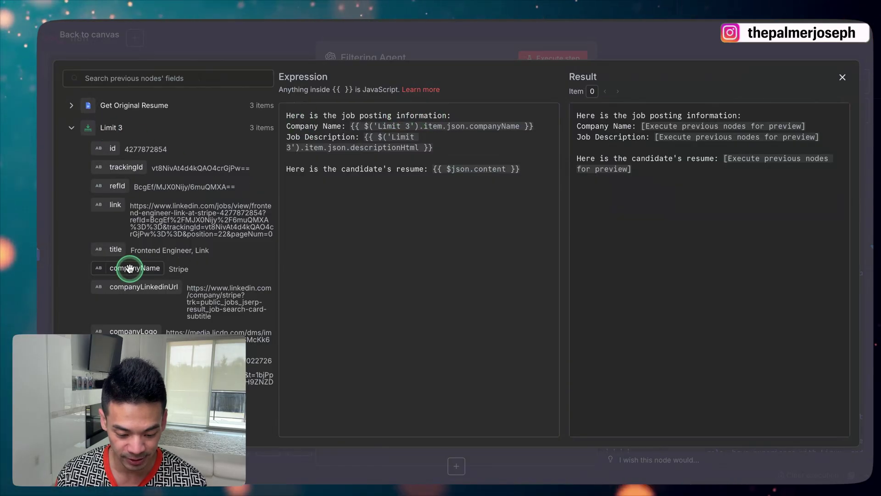
pyautogui.moveTo(464, 157); pyautogui.dragTo(446, 228)
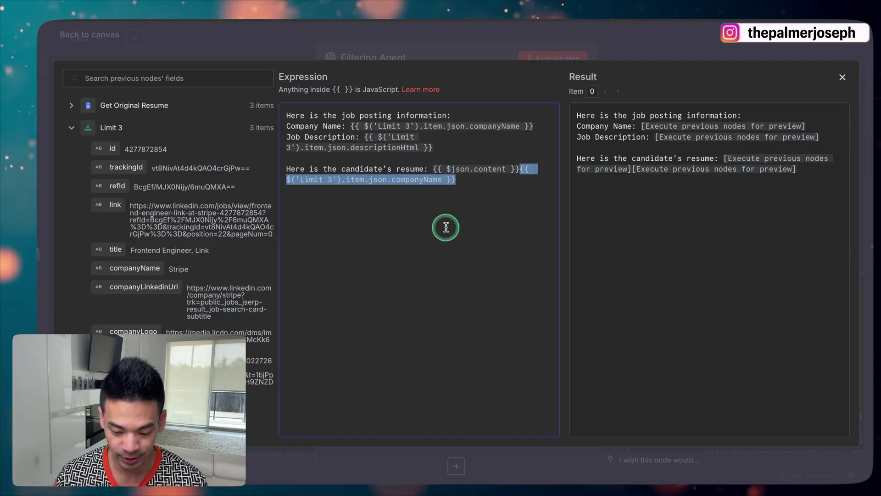
# Strip the stray companyName, descriptionHtml and duplicate resume content references from the prompt
pyautogui.press('BackSpace')
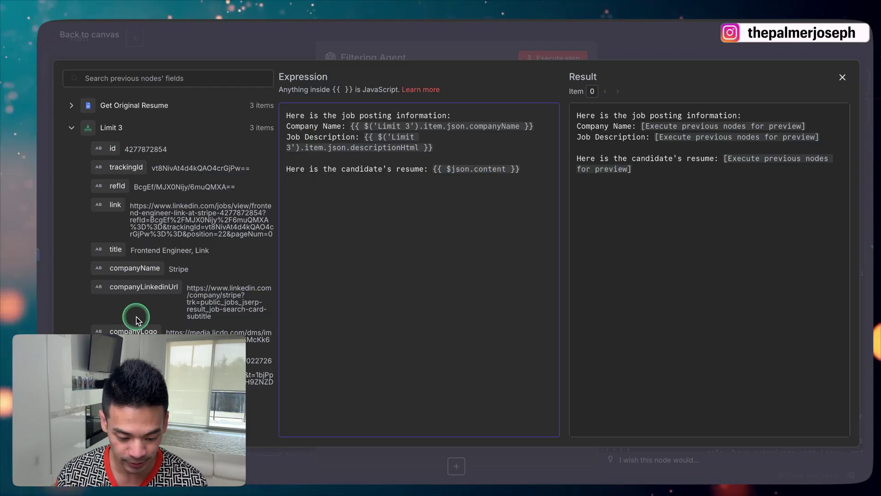
pyautogui.scroll(-5, 173, 258)
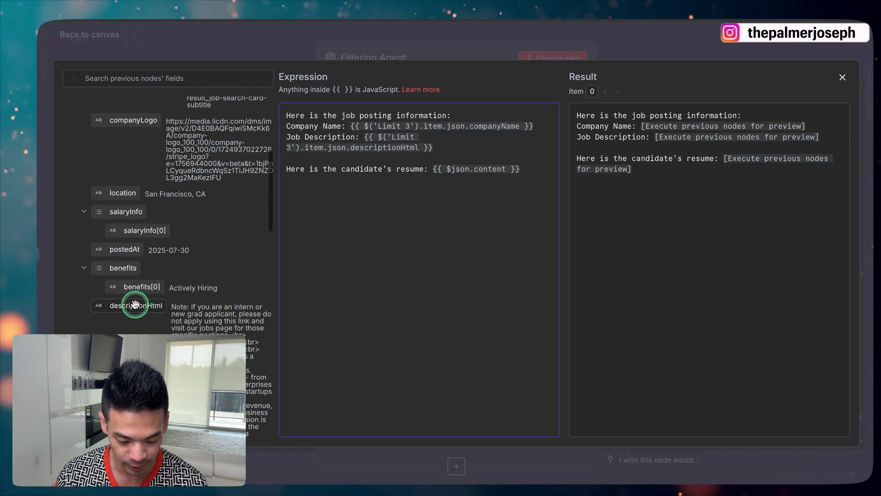
pyautogui.moveTo(142, 309); pyautogui.dragTo(378, 256)
pyautogui.press('BackSpace')
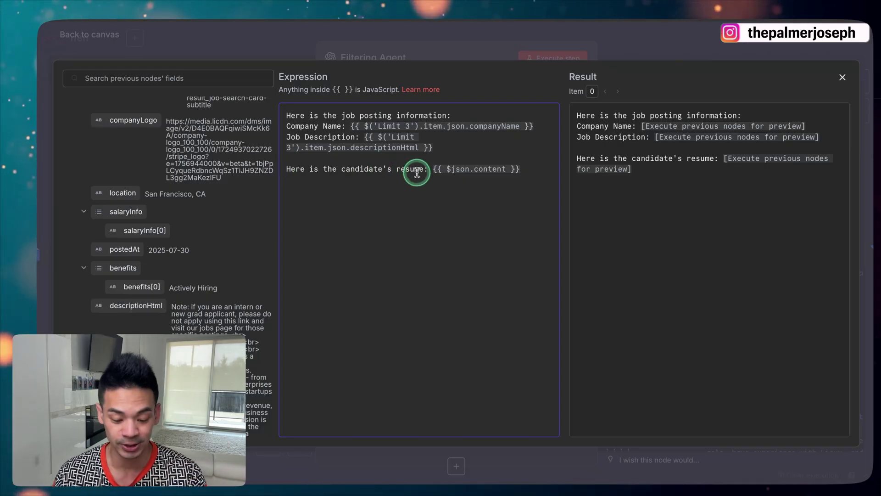
pyautogui.scroll(5, 203, 210)
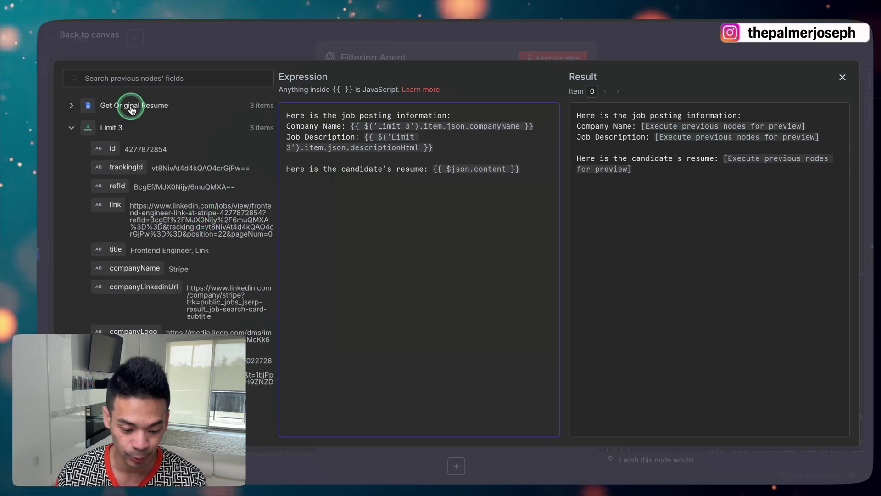
pyautogui.click(130, 106)
pyautogui.moveTo(120, 146); pyautogui.dragTo(488, 200)
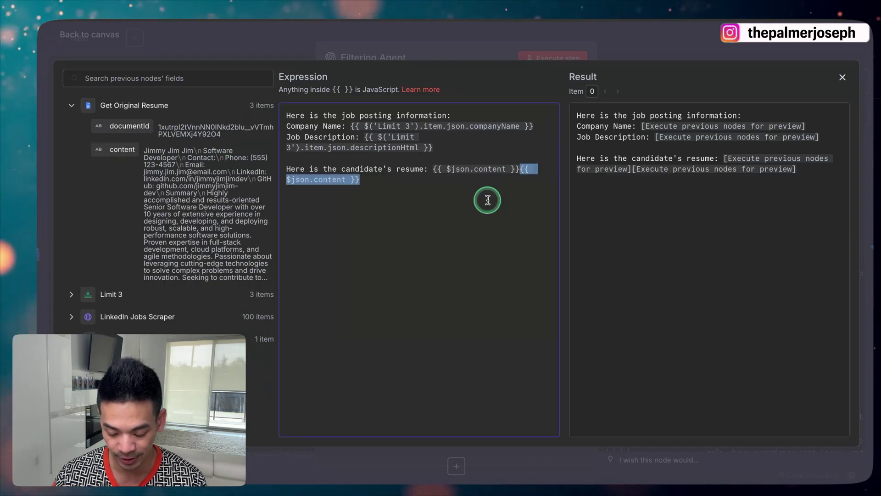
pyautogui.press('BackSpace')
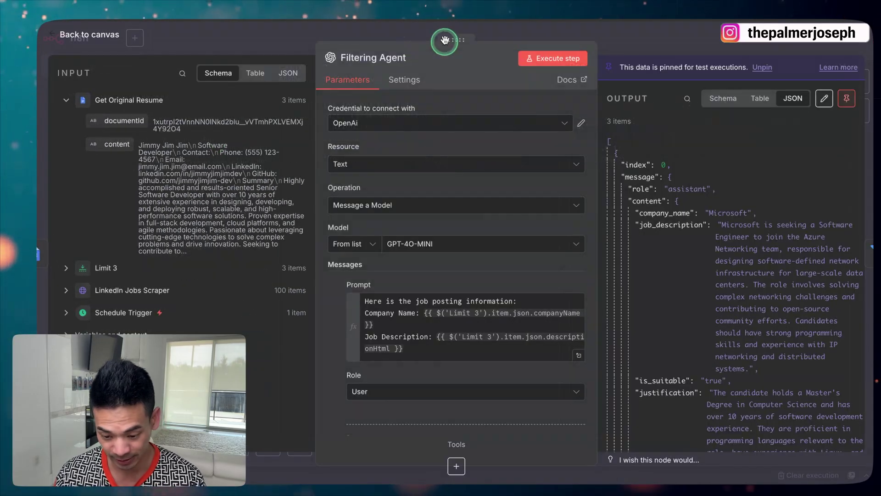
# Run the Filtering Agent step, cancelling the unpin prompt, and return to the canvas
pyautogui.click(550, 63)
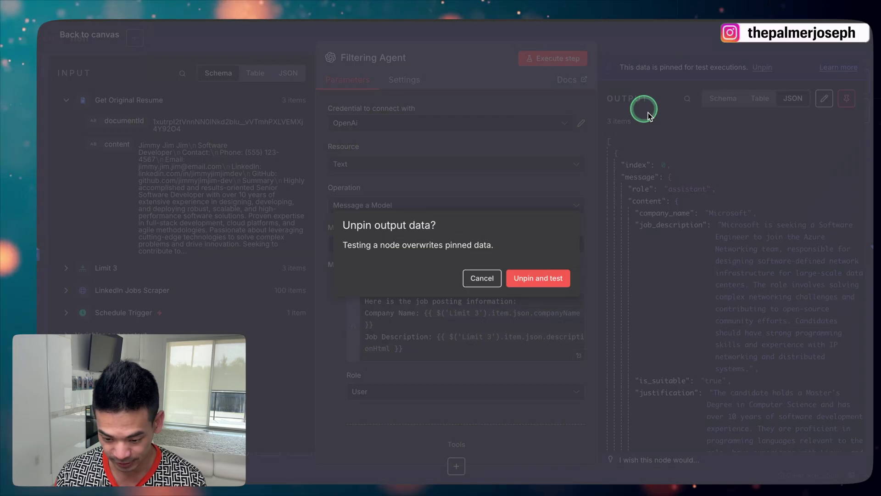
pyautogui.click(482, 278)
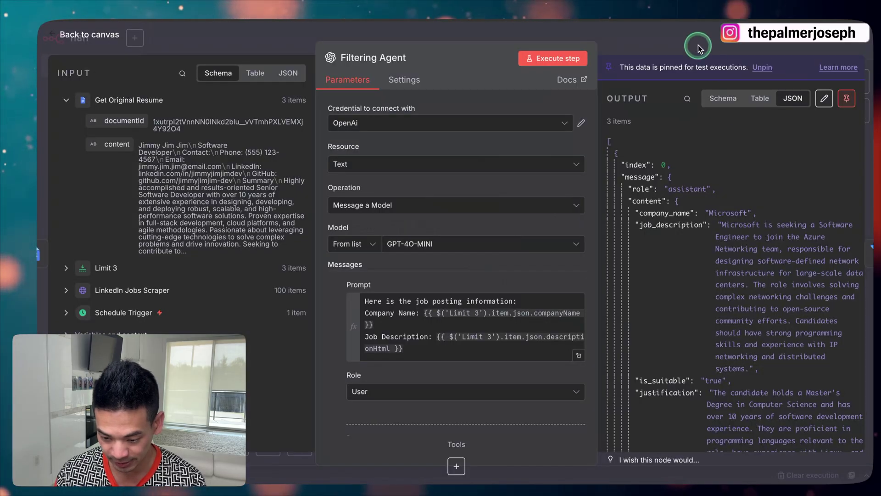
pyautogui.click(695, 46)
pyautogui.click(597, 157)
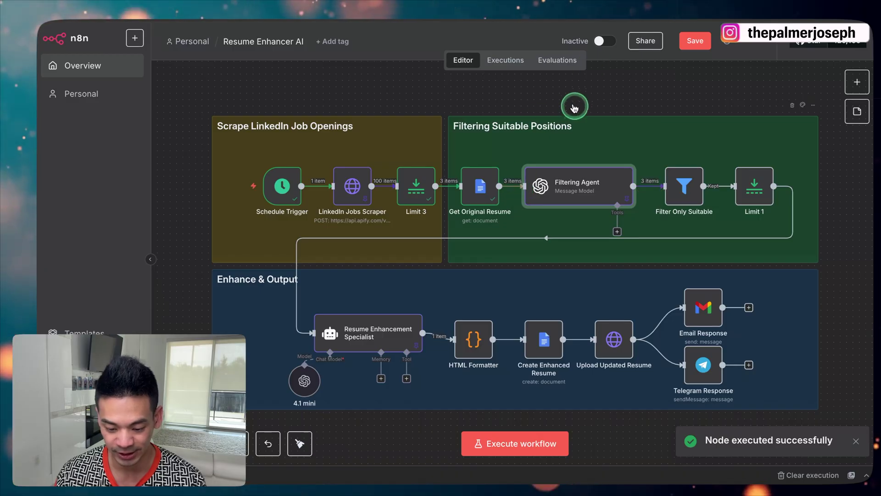
pyautogui.click(408, 177)
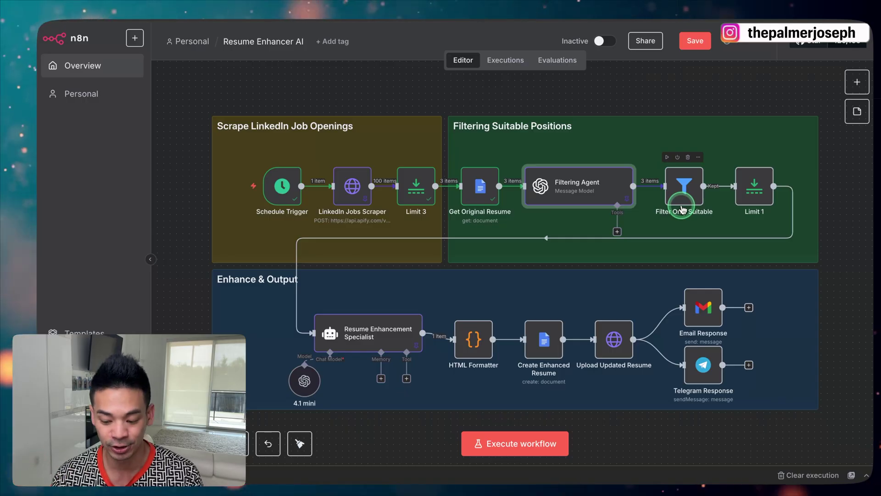
# Open Filter Only Suitable and review its condition with comparison value true
pyautogui.click(859, 83)
pyautogui.write('filter')
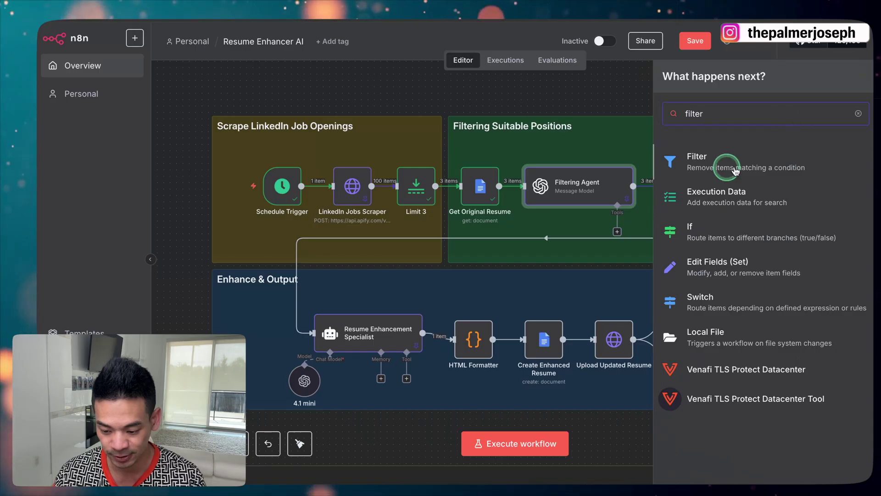
pyautogui.press('Escape')
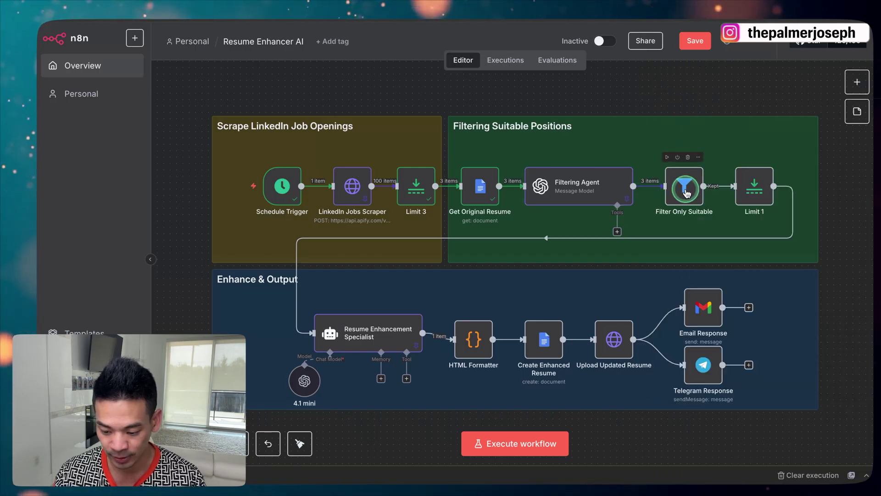
pyautogui.doubleClick(687, 193)
pyautogui.click(180, 200)
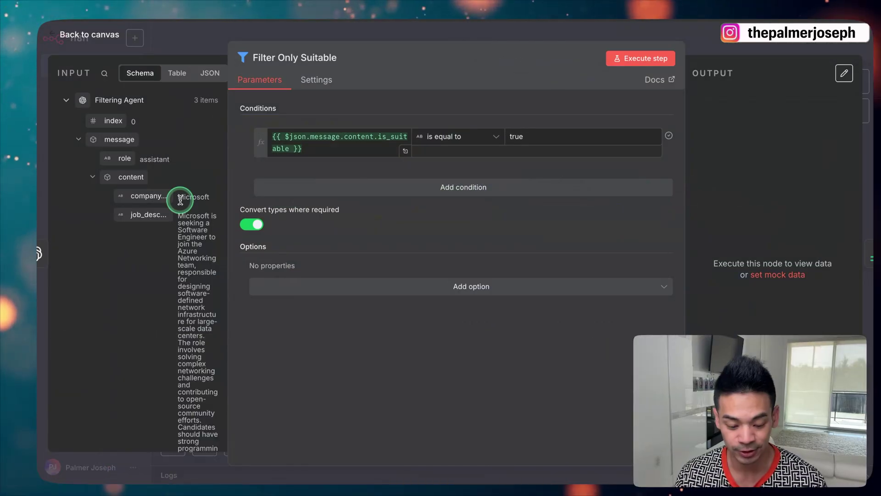
pyautogui.scroll(-3, 181, 200)
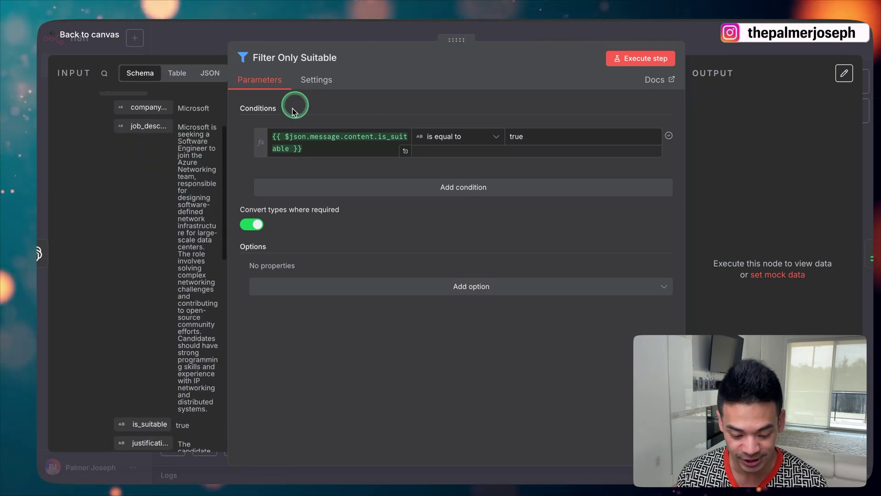
pyautogui.click(178, 268)
pyautogui.scroll(-2, 178, 268)
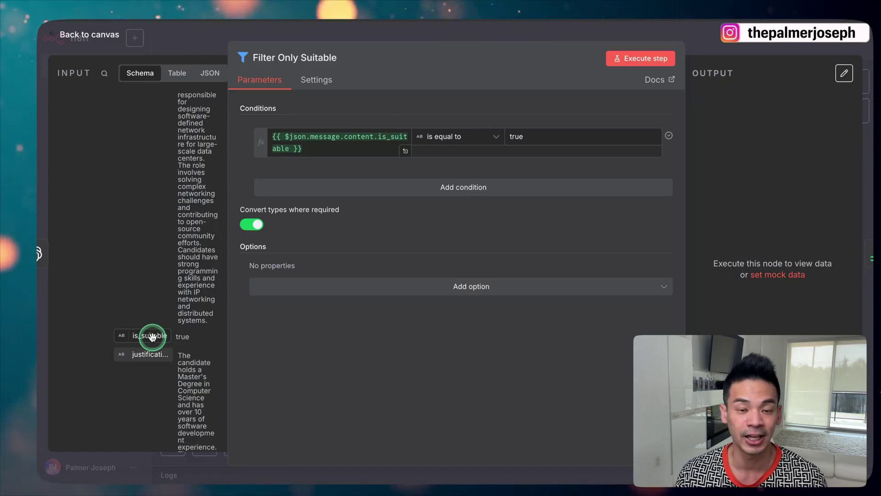
pyautogui.click(545, 138)
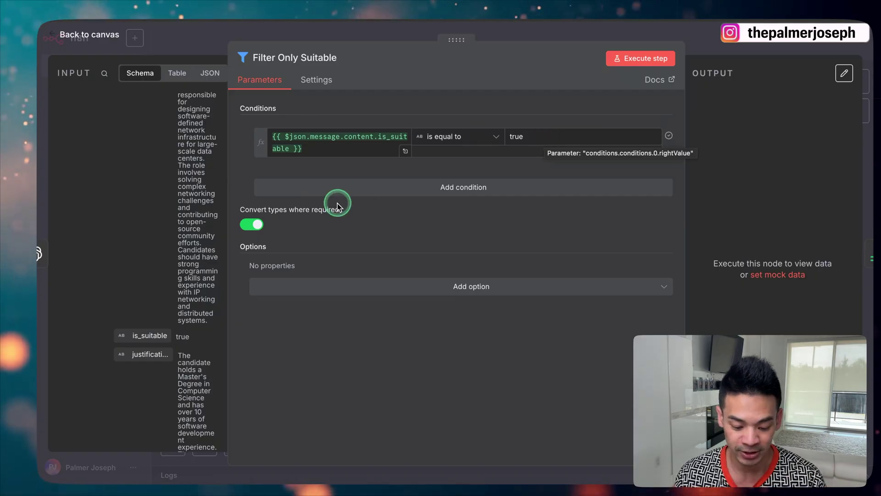
pyautogui.scroll(4, 136, 246)
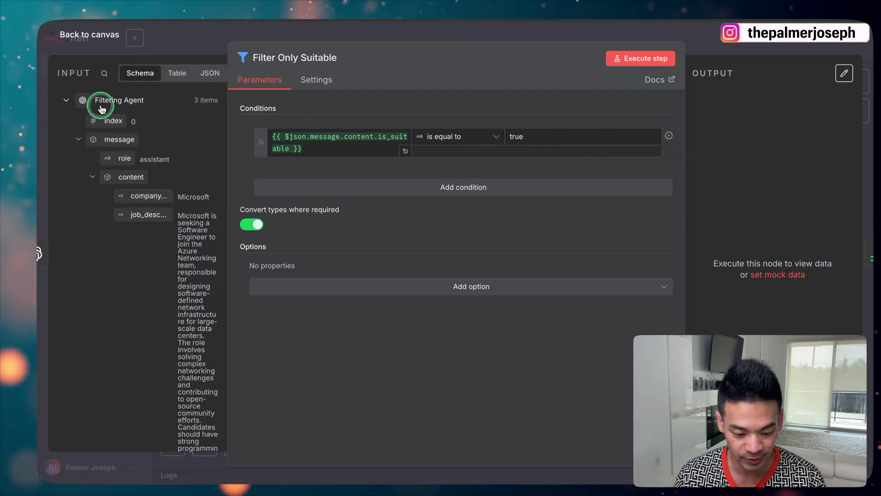
pyautogui.scroll(-5, 141, 156)
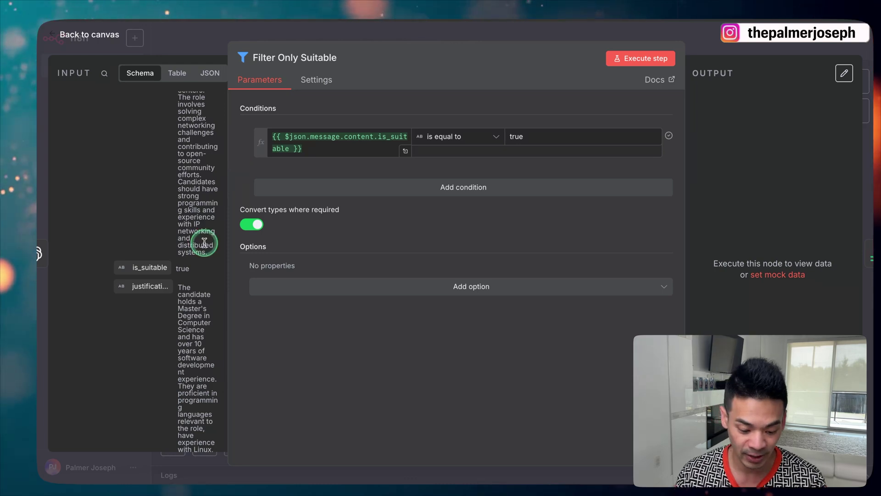
# Set the condition to is_suitable is equal to true and test it, keeping 1 job
pyautogui.moveTo(140, 269); pyautogui.dragTo(333, 155)
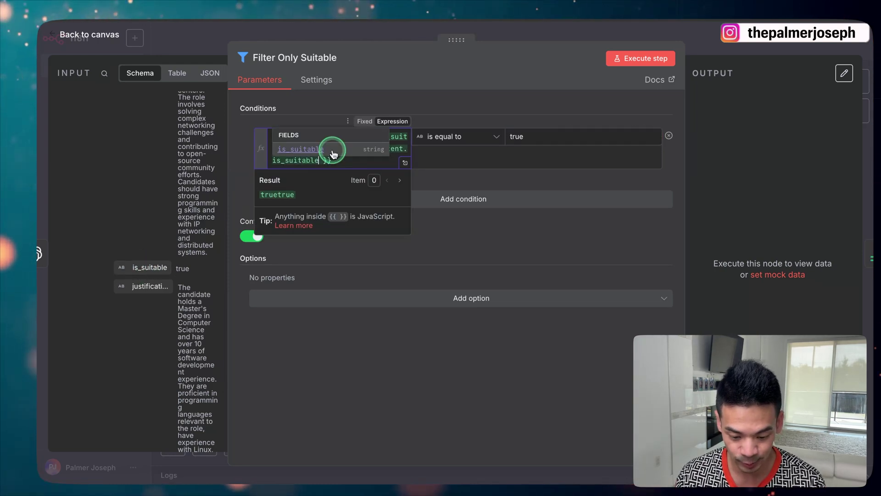
pyautogui.click(370, 161)
pyautogui.press('BackSpace')
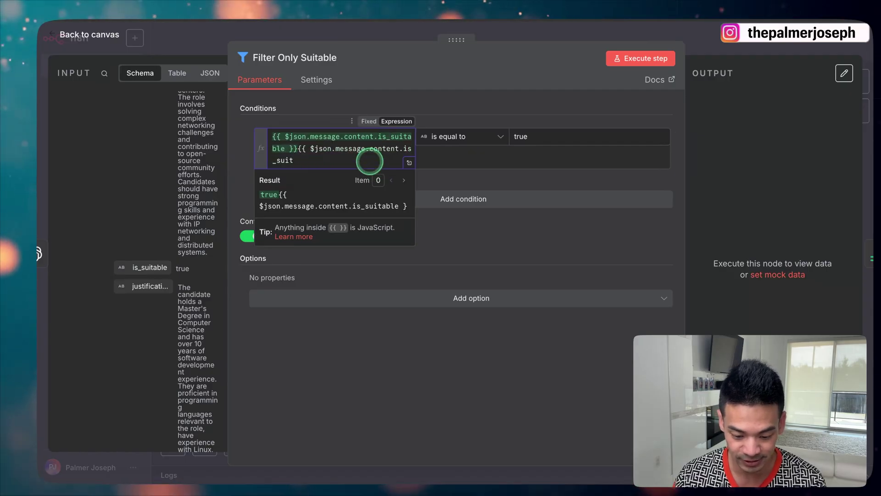
pyautogui.press('BackSpace')
pyautogui.press('BackSpace')
pyautogui.press('BackSpace')
pyautogui.press('BackSpace')
pyautogui.press('BackSpace')
pyautogui.press('BackSpace')
pyautogui.press('BackSpace')
pyautogui.press('BackSpace')
pyautogui.press('BackSpace')
pyautogui.press('BackSpace')
pyautogui.press('BackSpace')
pyautogui.press('BackSpace')
pyautogui.press('BackSpace')
pyautogui.press('BackSpace')
pyautogui.press('BackSpace')
pyautogui.press('BackSpace')
pyautogui.press('BackSpace')
pyautogui.press('BackSpace')
pyautogui.press('BackSpace')
pyautogui.press('BackSpace')
pyautogui.press('BackSpace')
pyautogui.press('BackSpace')
pyautogui.press('BackSpace')
pyautogui.press('BackSpace')
pyautogui.press('BackSpace')
pyautogui.press('BackSpace')
pyautogui.press('BackSpace')
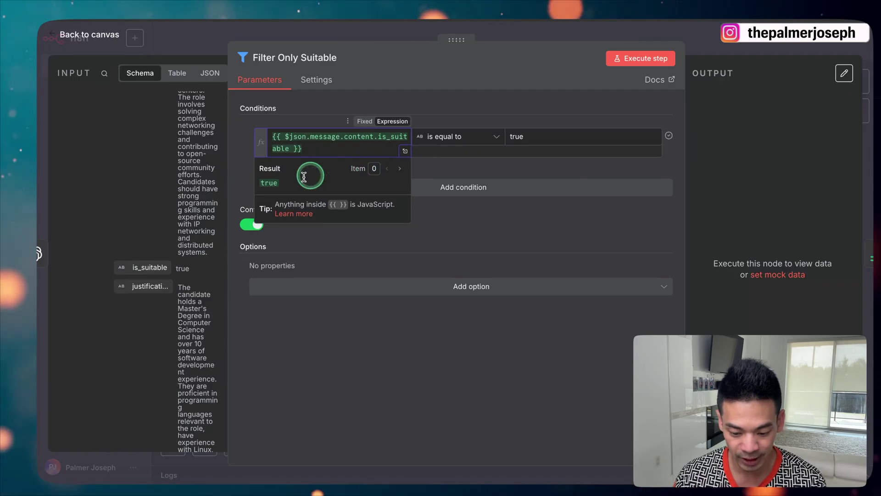
pyautogui.click(430, 140)
pyautogui.moveTo(441, 165)
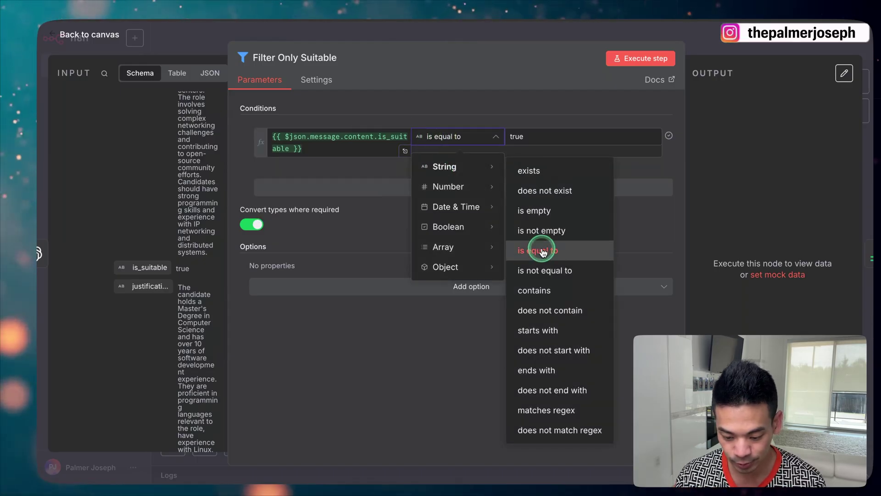
pyautogui.click(532, 135)
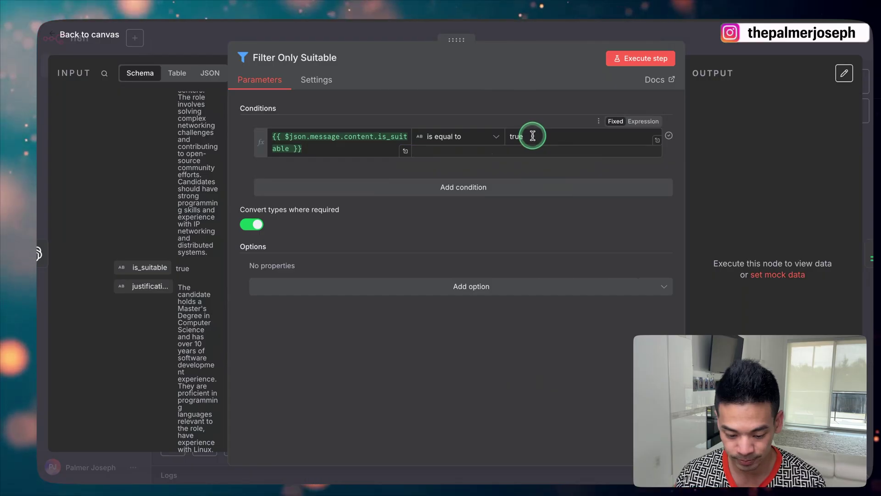
pyautogui.click(634, 62)
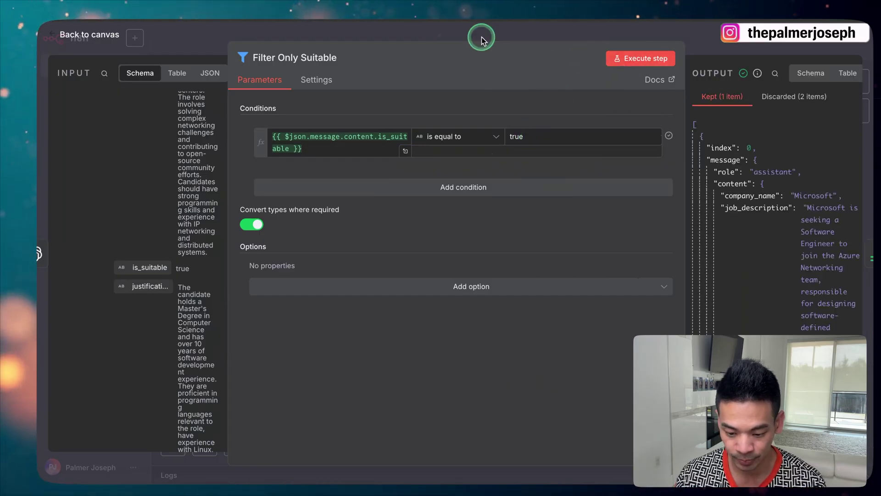
pyautogui.click(501, 34)
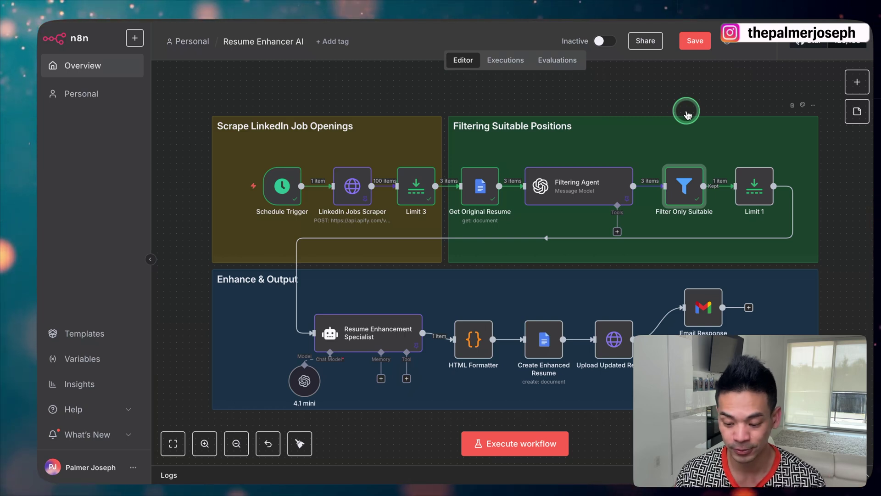
# Confirm Limit 1 keeps Max Items 1, execute it, and save the workflow
pyautogui.click(762, 180)
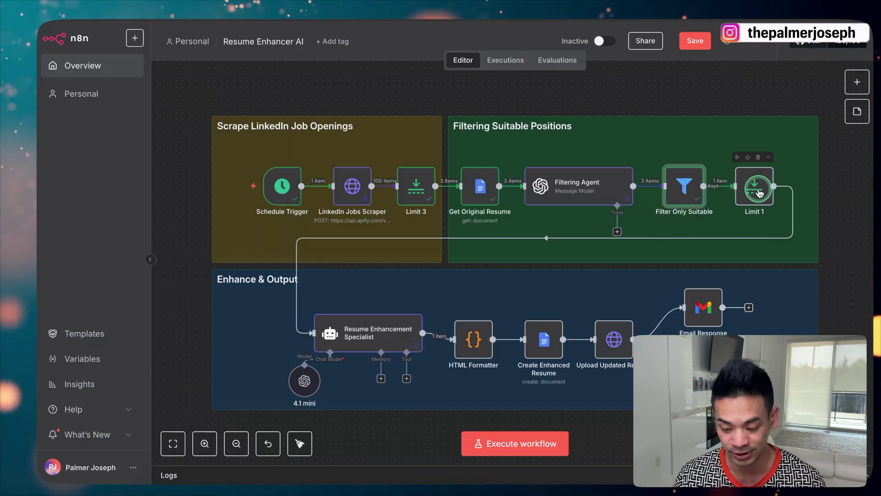
pyautogui.doubleClick(762, 191)
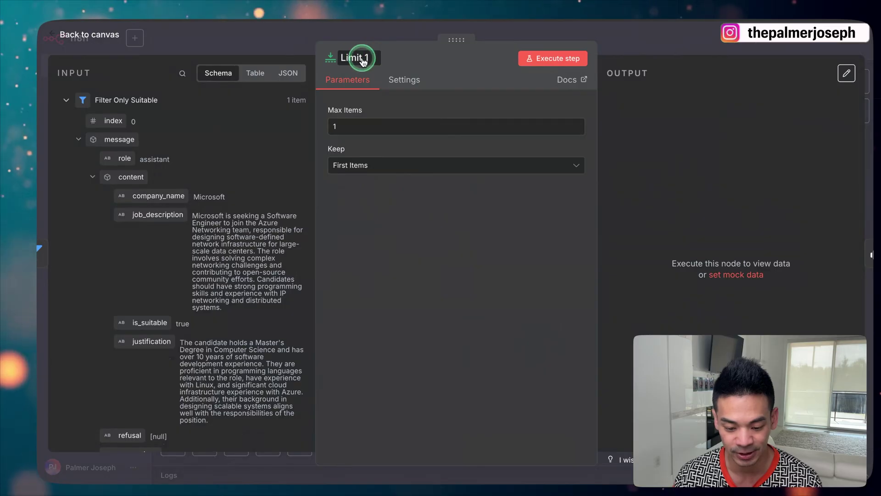
pyautogui.click(294, 43)
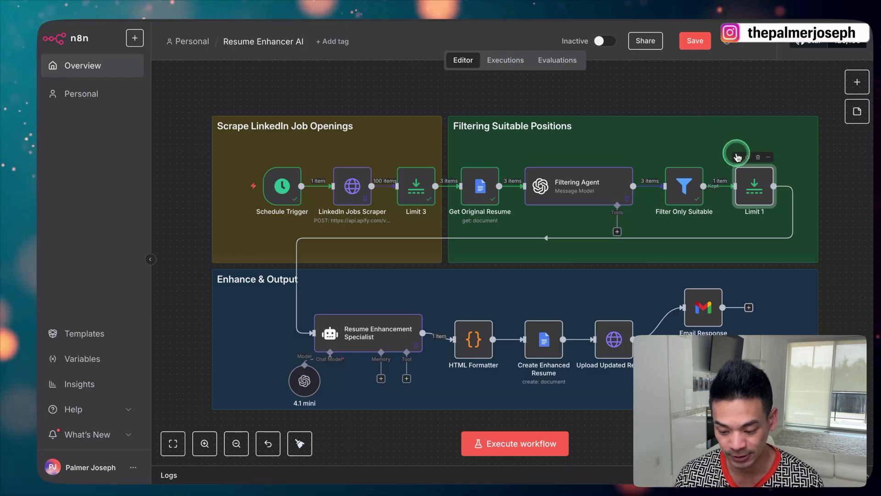
pyautogui.click(737, 158)
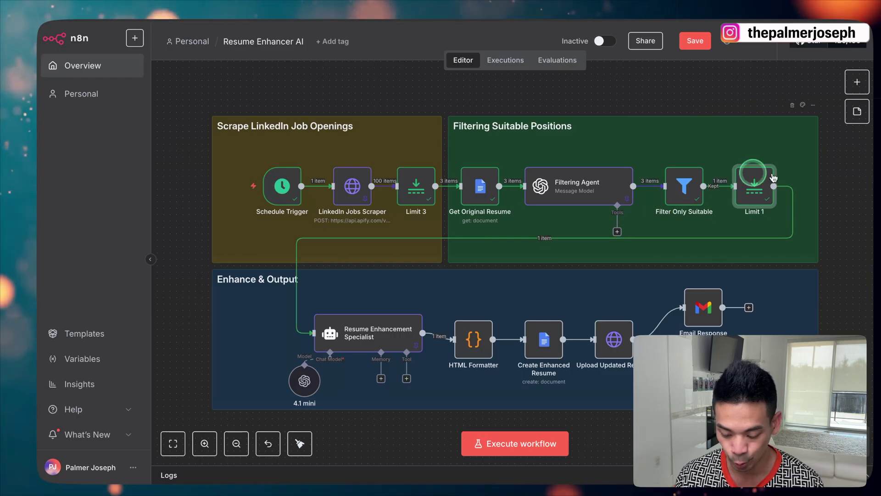
pyautogui.hotkey('ctrl', 's')
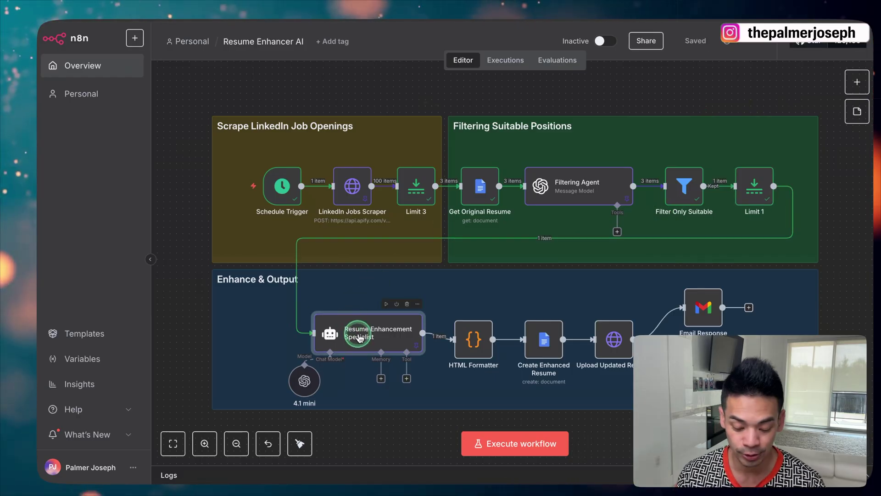
pyautogui.click(857, 82)
pyautogui.write('ai a')
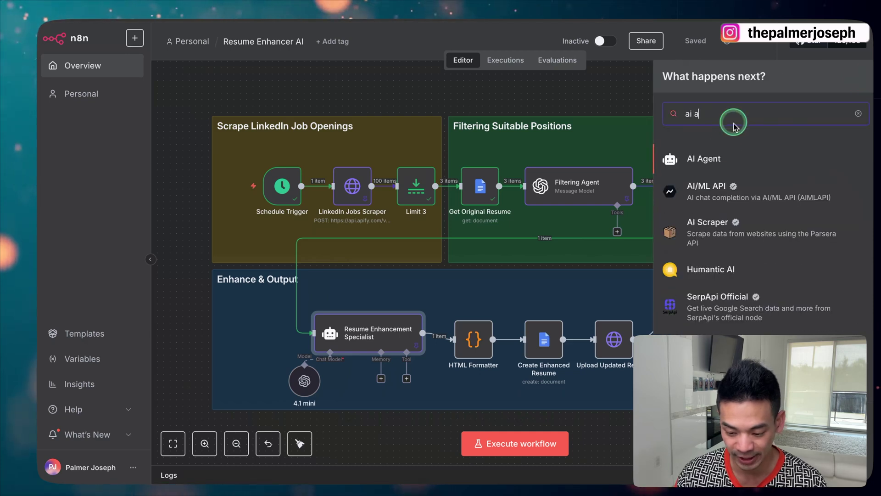
pyautogui.press('Escape')
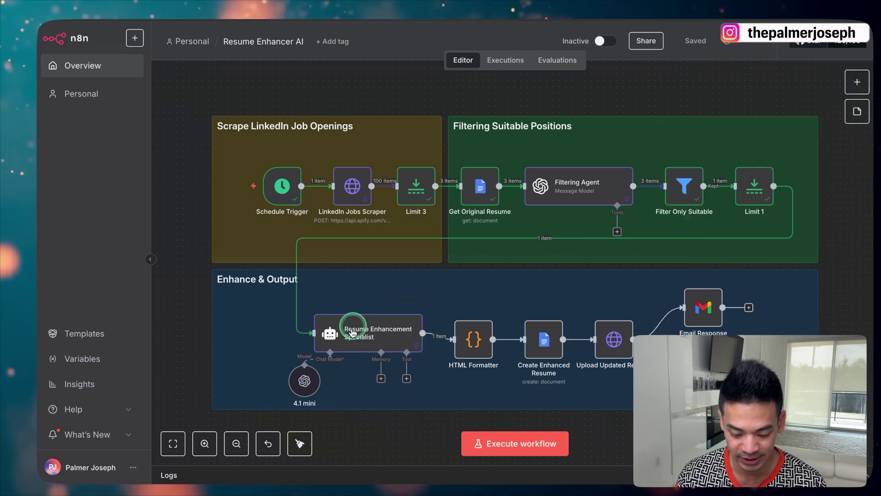
pyautogui.click(306, 386)
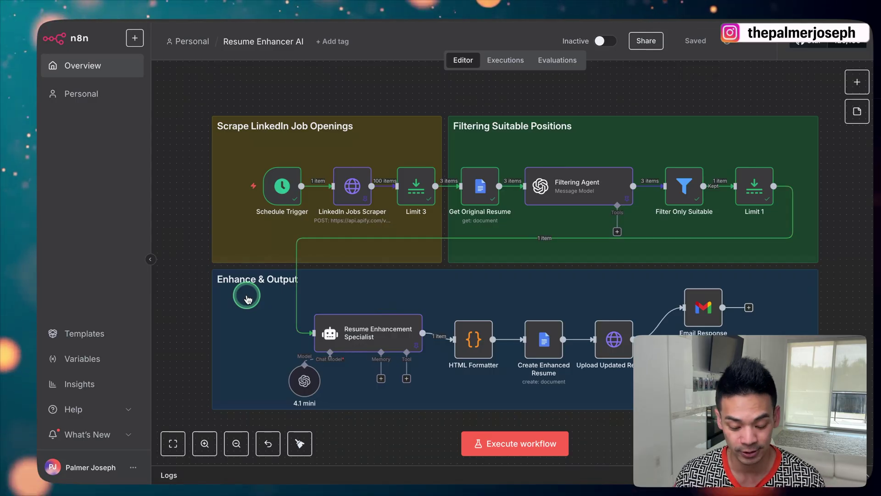
# Keep the Resume Enhancement Specialist's prompt defined in the node and open it in the expression editor
pyautogui.doubleClick(366, 332)
pyautogui.click(366, 132)
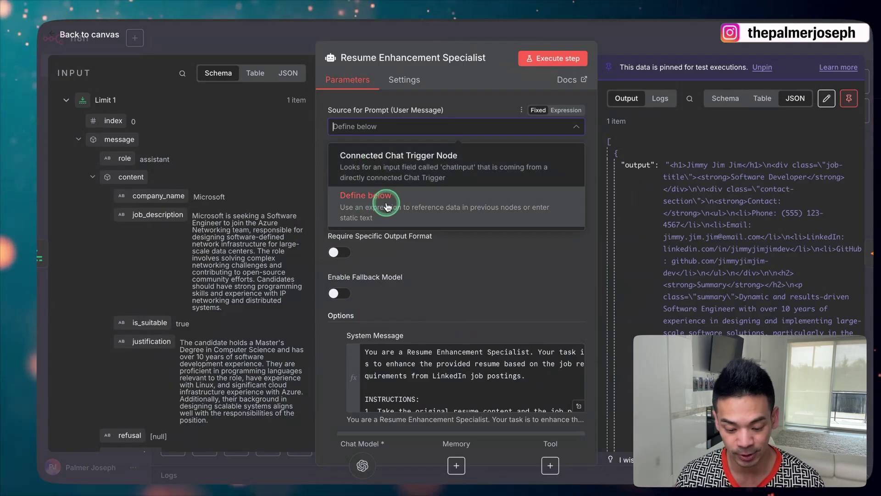
pyautogui.click(421, 248)
pyautogui.click(393, 196)
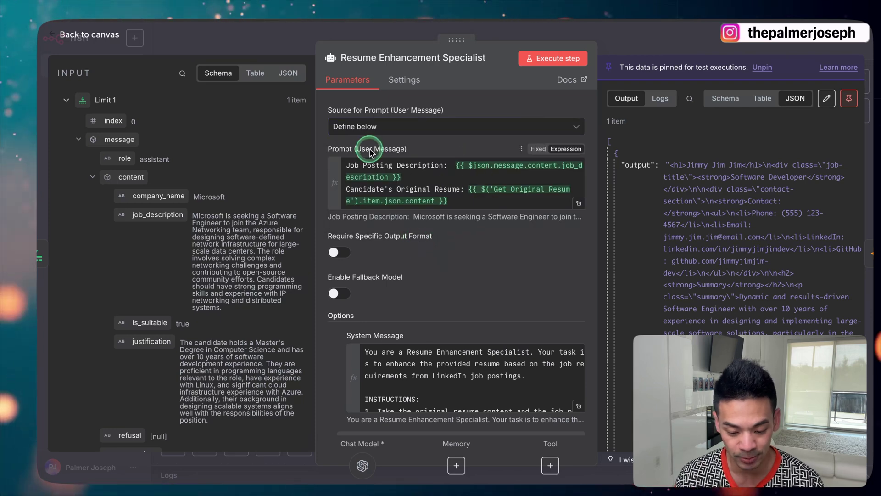
pyautogui.click(579, 204)
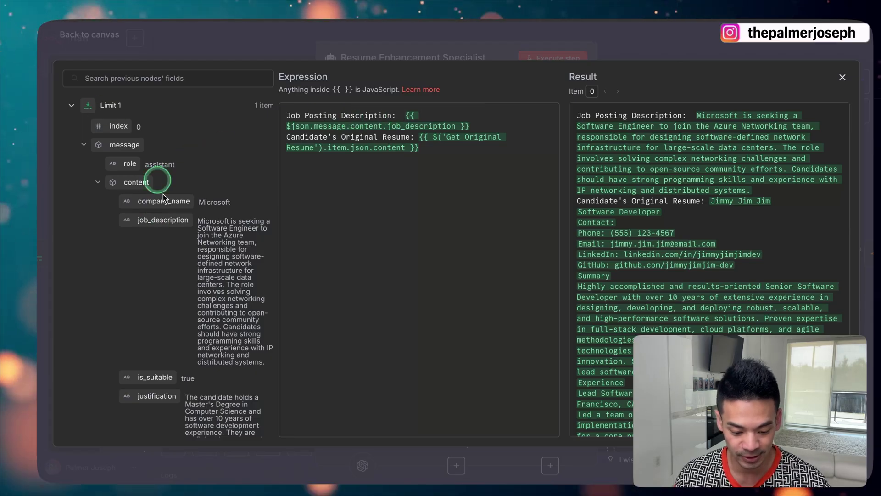
# Insert job_description and Get Original Resume's content into the user prompt, removing the duplicate reference
pyautogui.moveTo(163, 220); pyautogui.dragTo(492, 131)
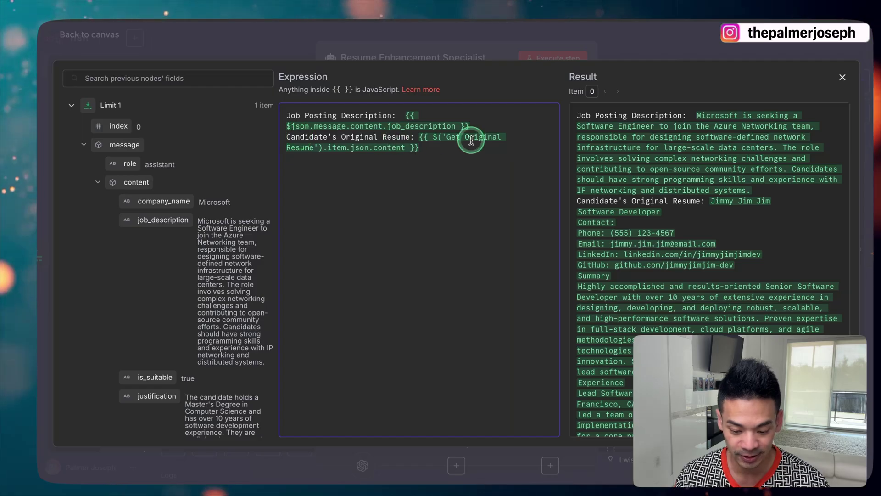
pyautogui.scroll(-10, 166, 225)
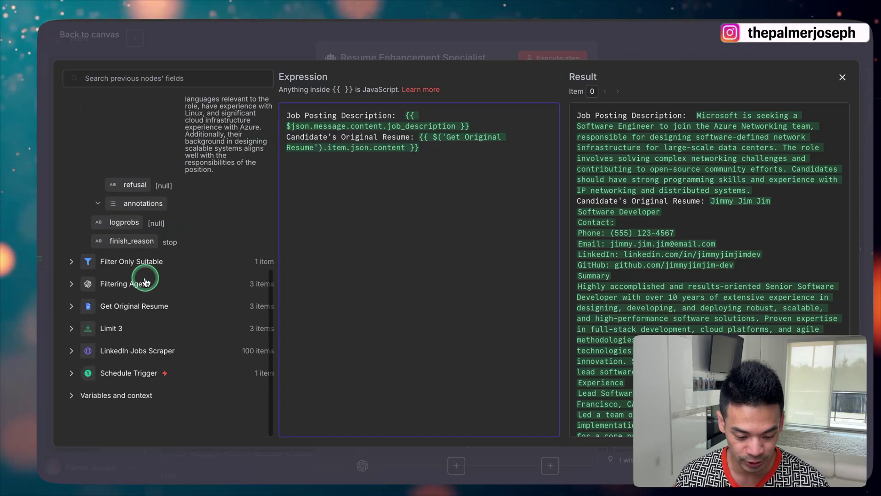
pyautogui.click(123, 306)
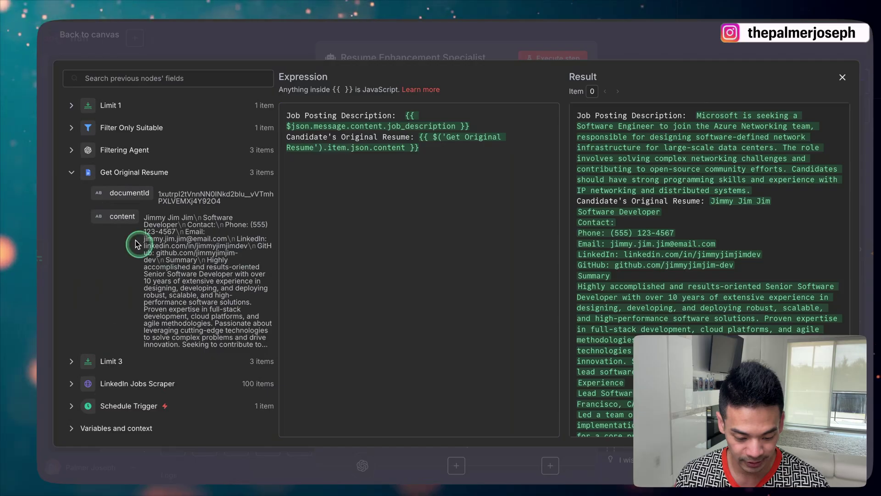
pyautogui.moveTo(123, 219); pyautogui.dragTo(445, 219)
pyautogui.press('BackSpace')
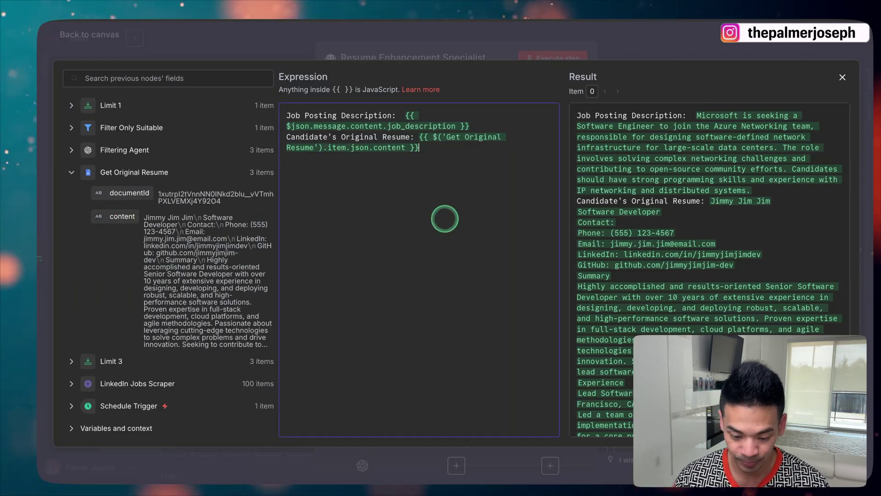
pyautogui.click(290, 59)
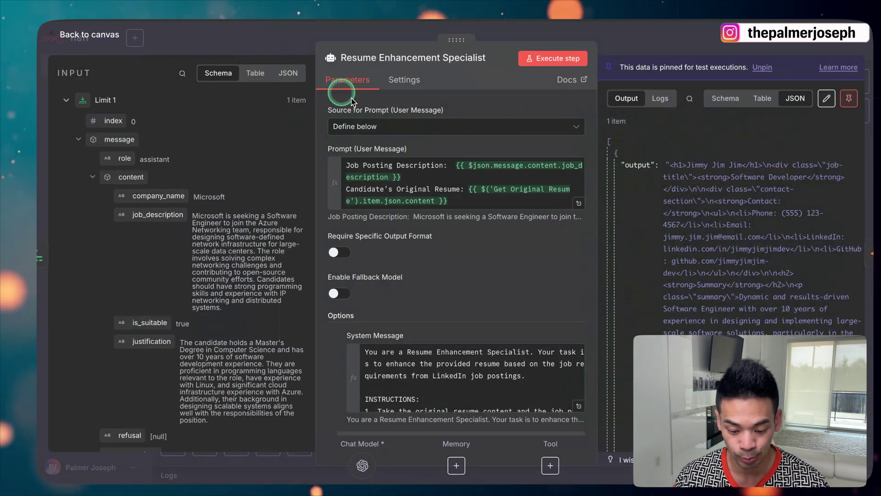
# Open the Resume Enhancement Specialist's system message in the full expression editor
pyautogui.scroll(-1, 367, 184)
pyautogui.click(340, 271)
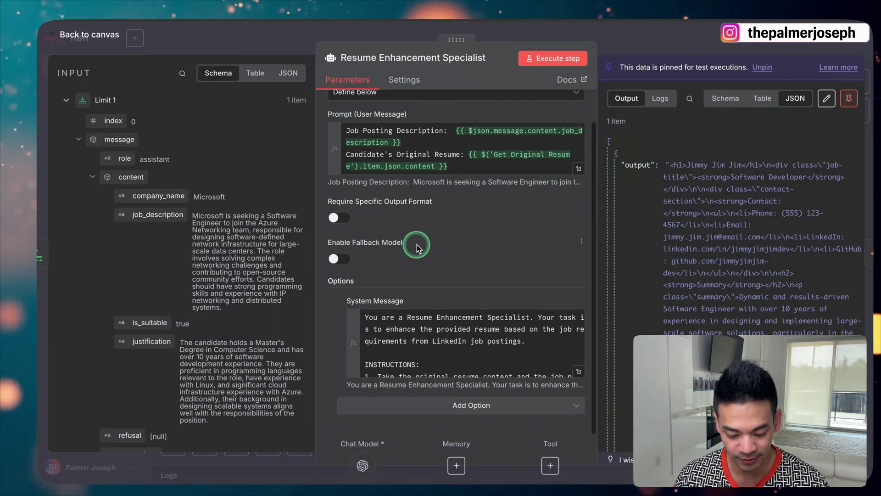
pyautogui.click(546, 325)
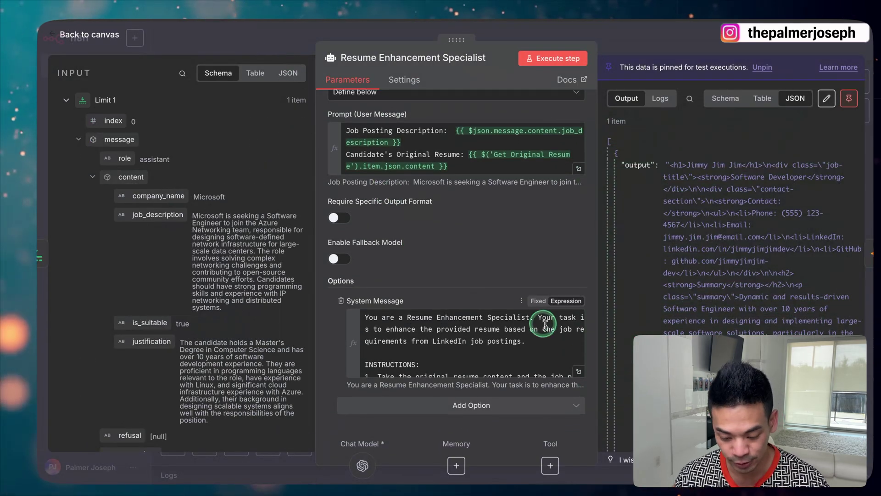
pyautogui.click(577, 372)
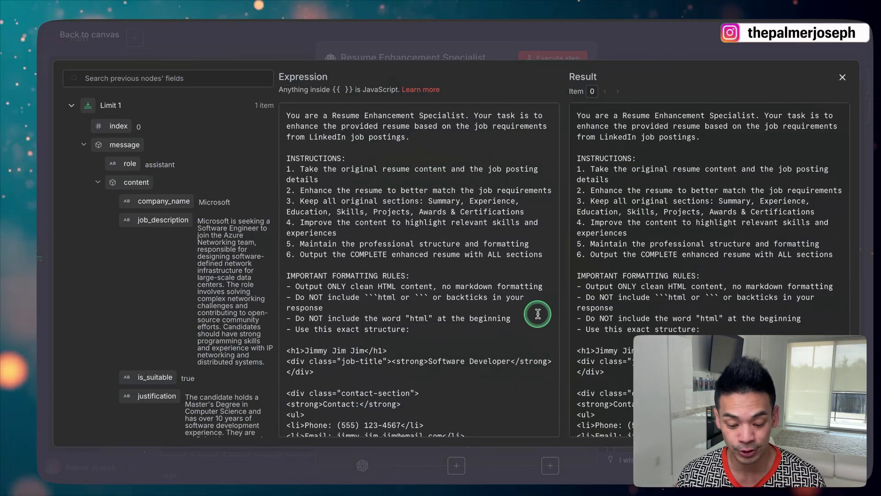
# Read through the system message's clean-HTML enhanced resume instructions, then close the editor
pyautogui.scroll(-5, 502, 300)
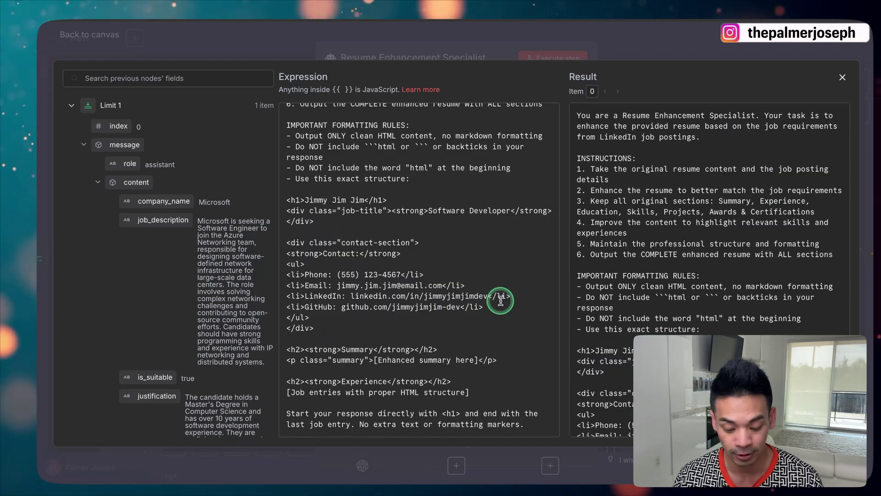
pyautogui.scroll(5, 501, 300)
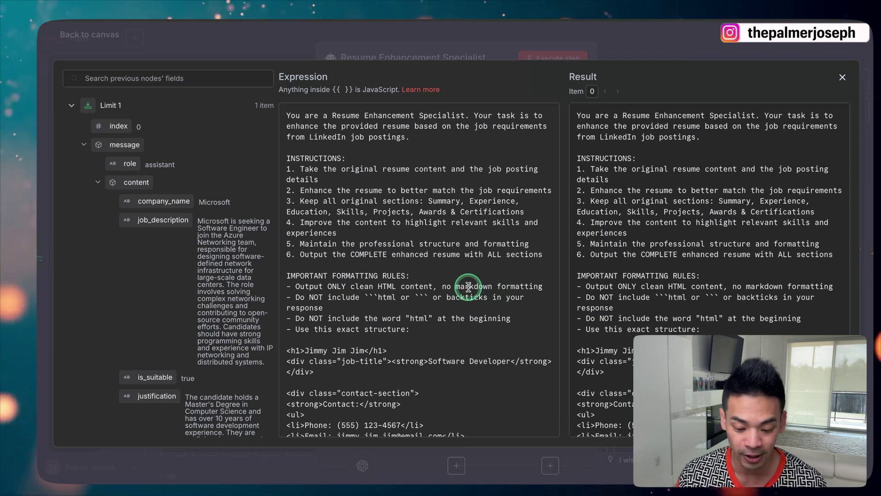
pyautogui.scroll(-5, 469, 287)
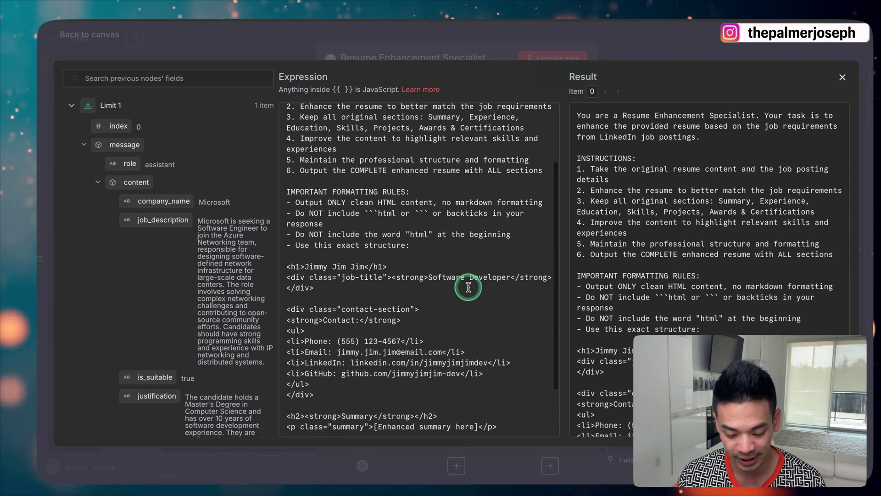
pyautogui.scroll(1, 468, 287)
pyautogui.scroll(5, 468, 287)
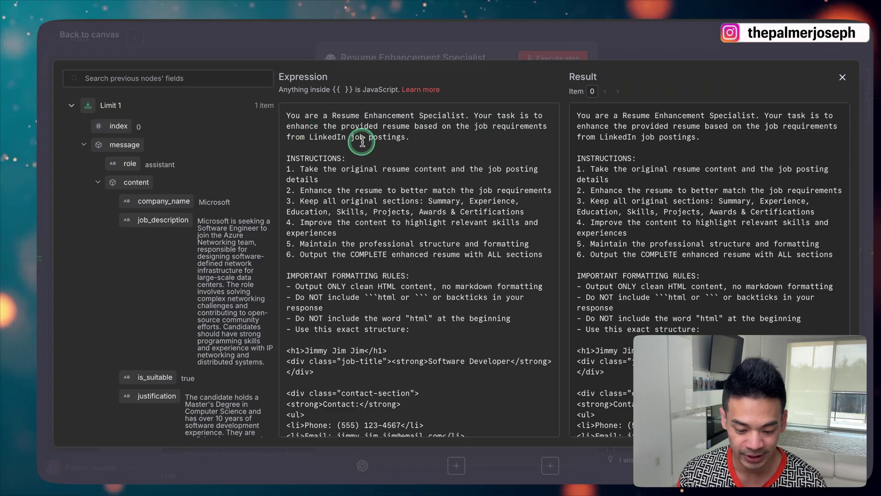
pyautogui.scroll(-1, 393, 144)
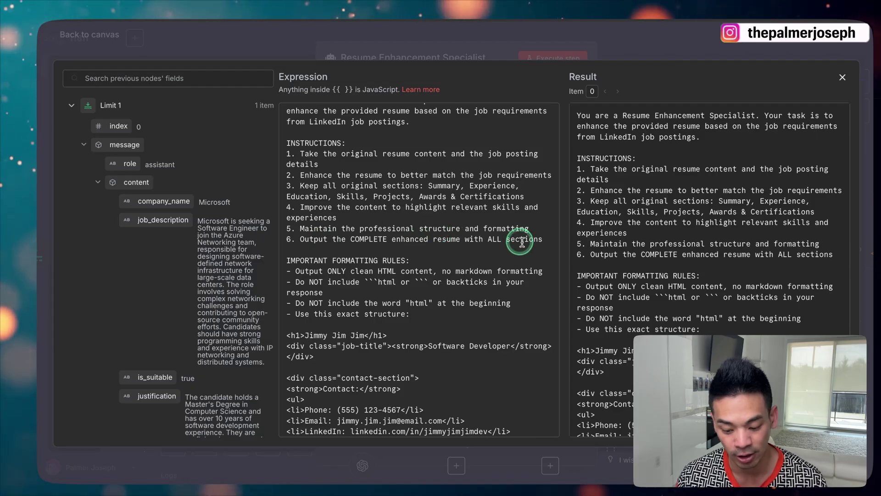
pyautogui.scroll(-3, 524, 242)
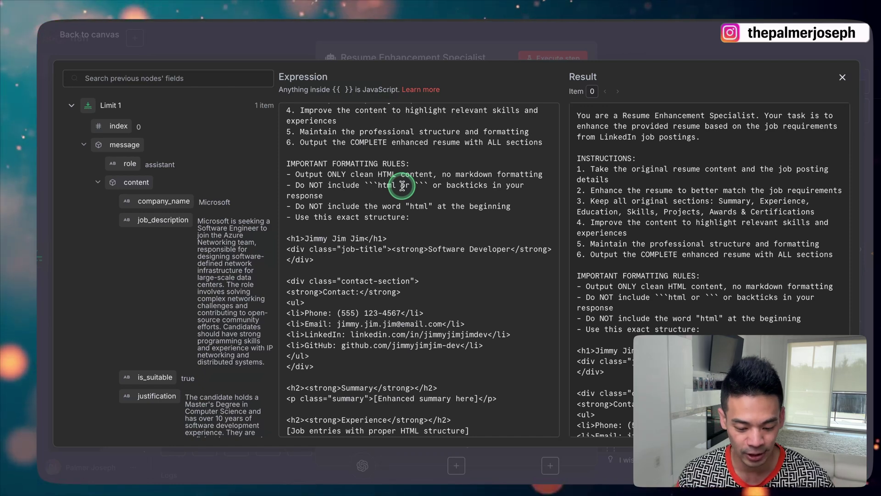
pyautogui.scroll(-2, 335, 257)
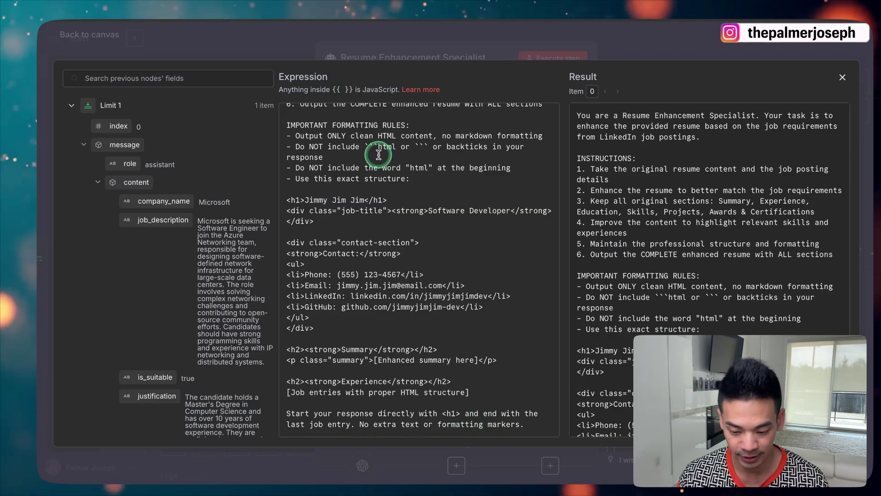
pyautogui.click(388, 30)
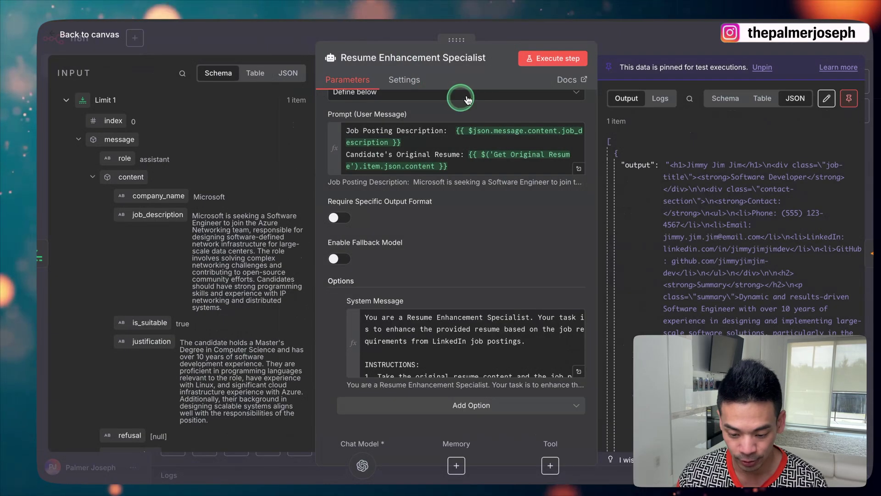
# Run the Resume Enhancement Specialist step from the canvas, then open the HTML Formatter code node
pyautogui.click(388, 31)
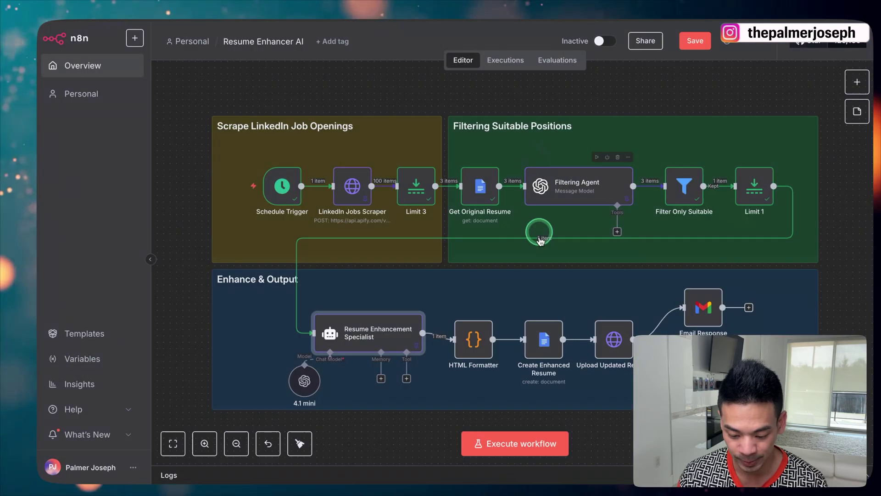
pyautogui.click(388, 305)
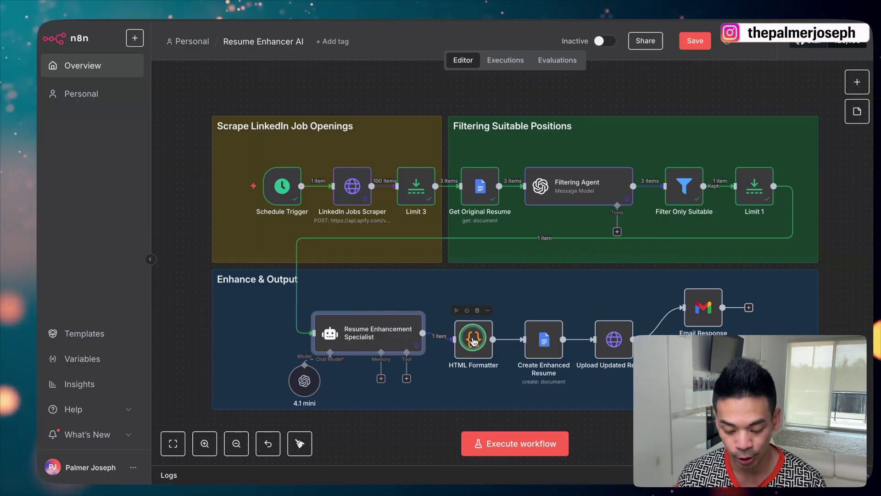
pyautogui.click(857, 82)
pyautogui.write('code')
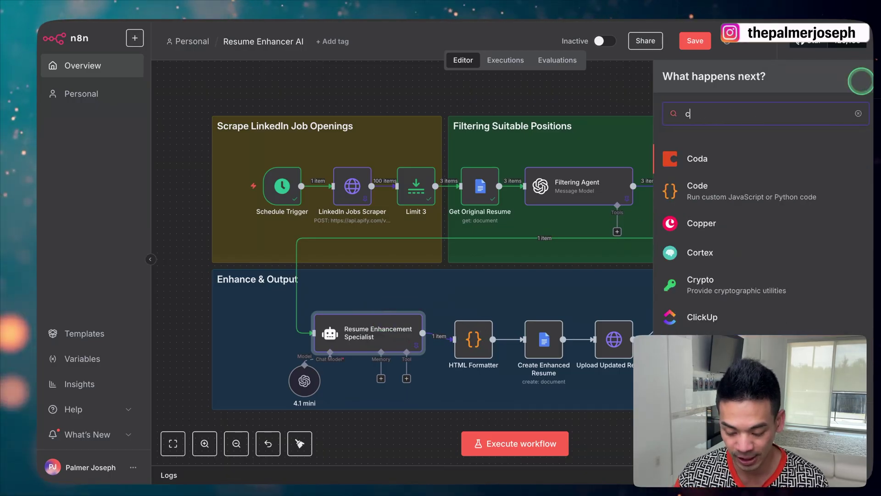
pyautogui.click(501, 131)
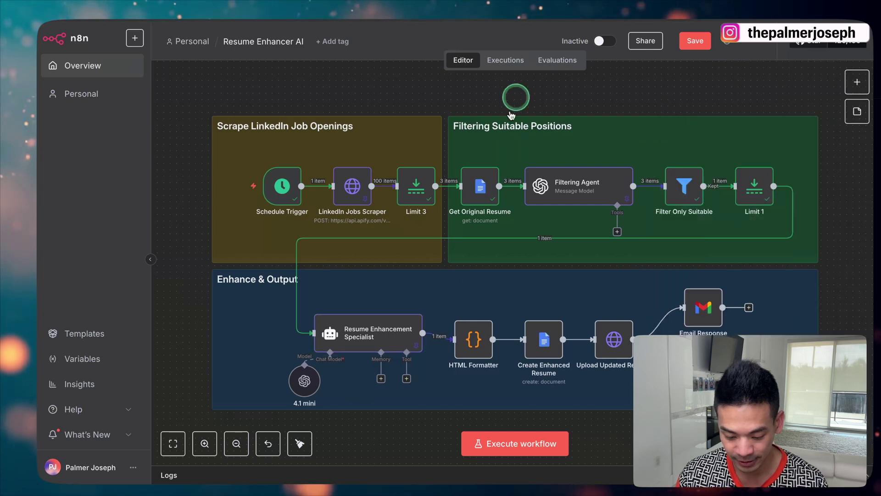
pyautogui.doubleClick(469, 341)
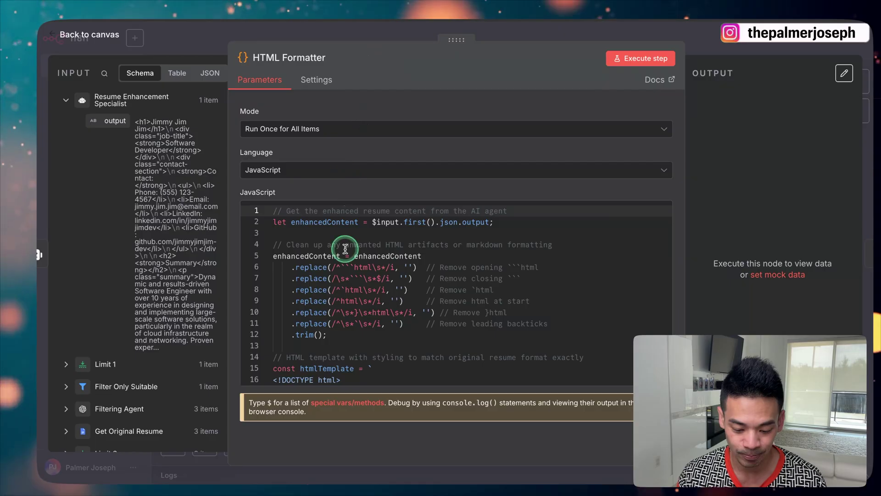
pyautogui.scroll(-10, 342, 286)
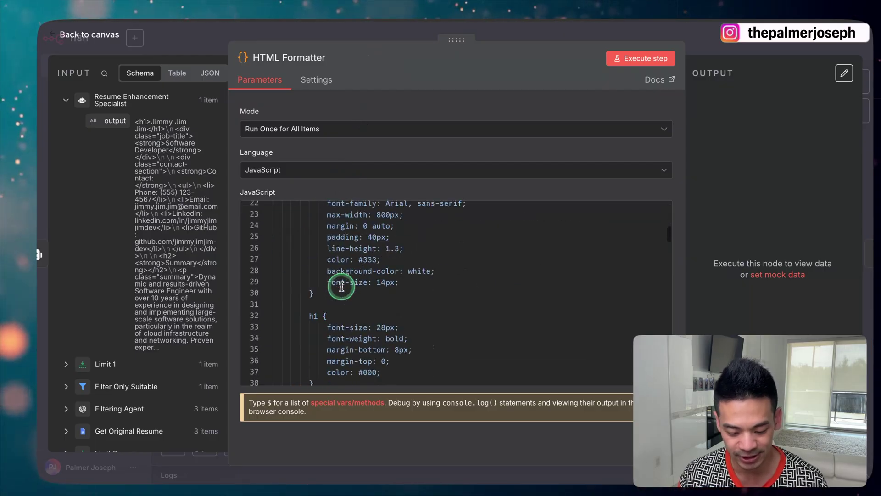
pyautogui.scroll(-20, 341, 286)
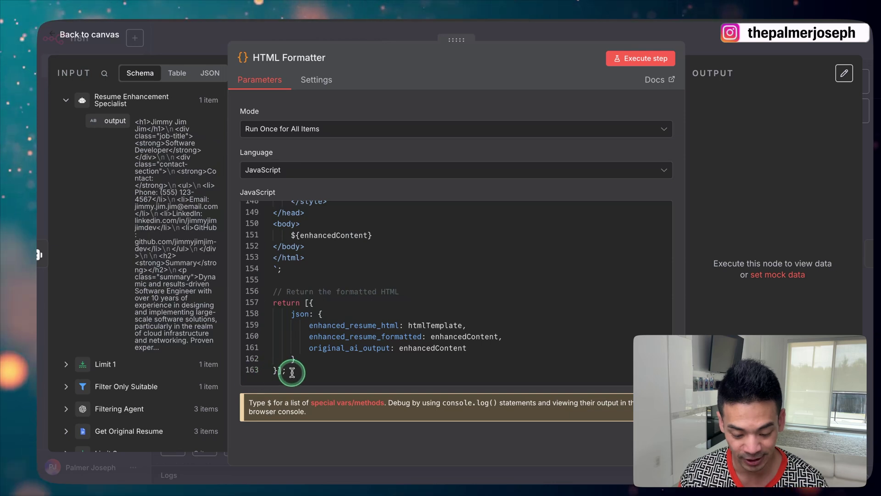
pyautogui.scroll(20, 292, 373)
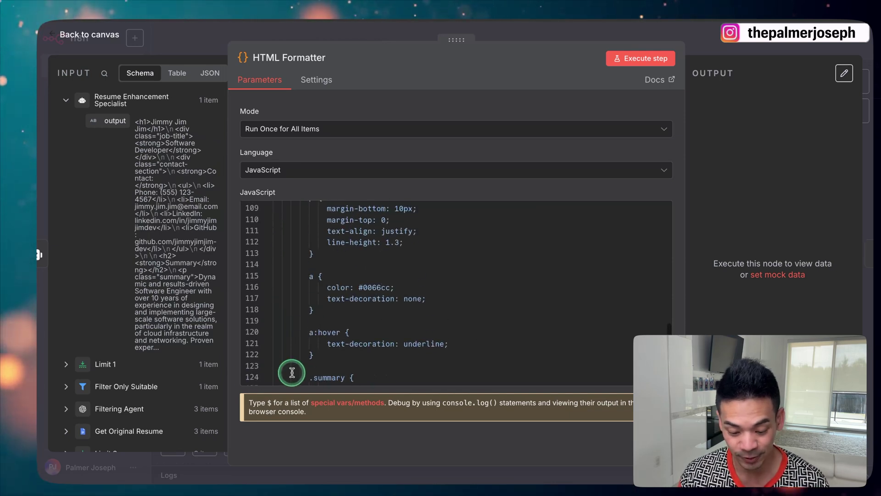
pyautogui.scroll(3, 292, 372)
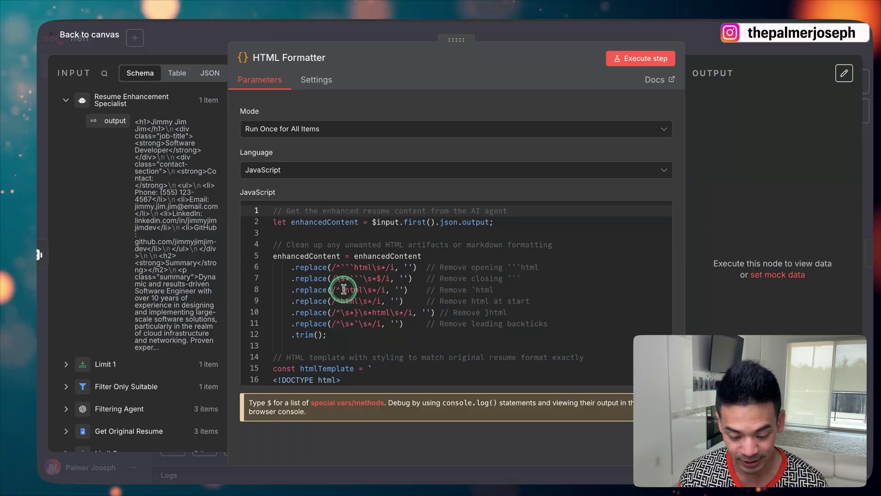
pyautogui.scroll(-12, 344, 288)
pyautogui.scroll(-20, 344, 288)
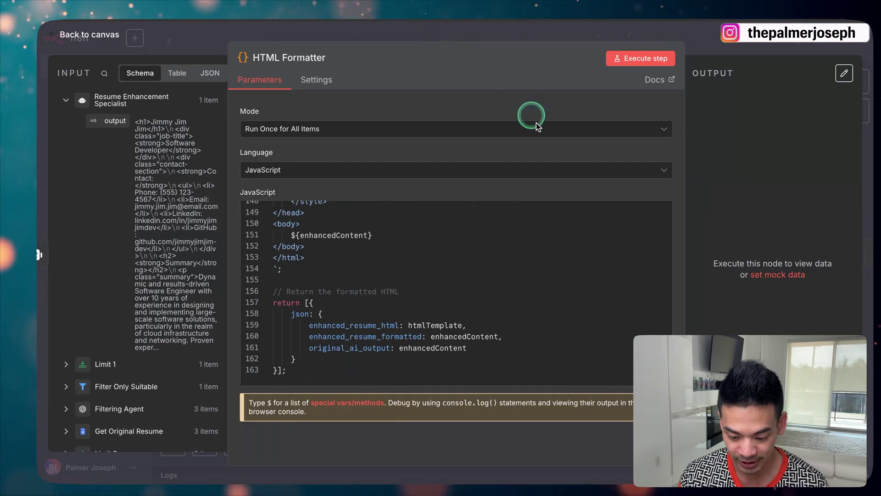
pyautogui.press('Escape')
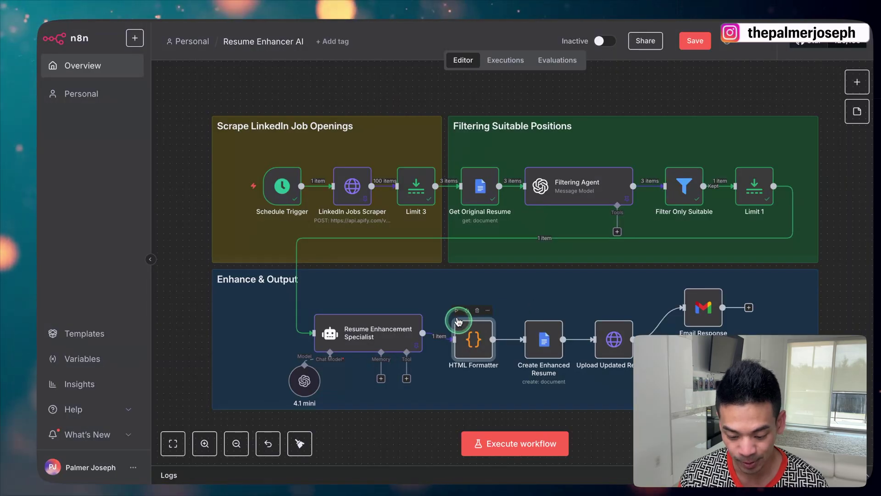
pyautogui.click(457, 311)
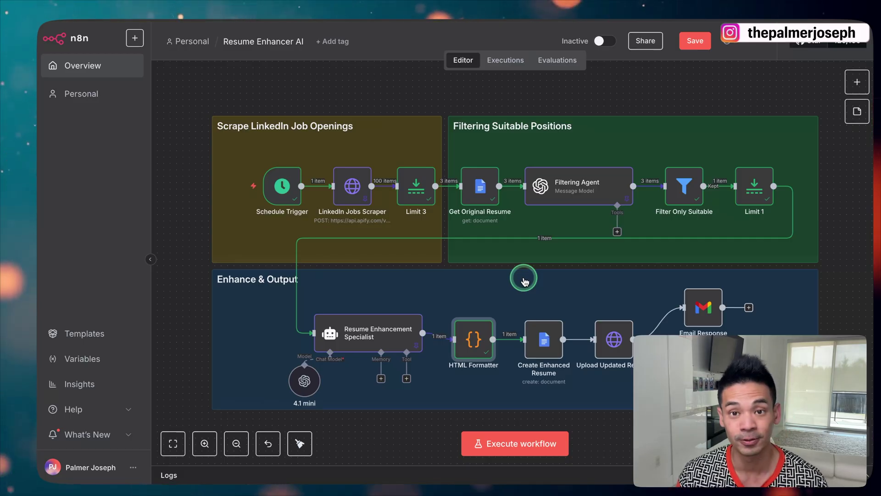
# Look up Google Docs' 'Create a document' action in the node panel, then select Create Enhanced Resume
pyautogui.moveTo(548, 346)
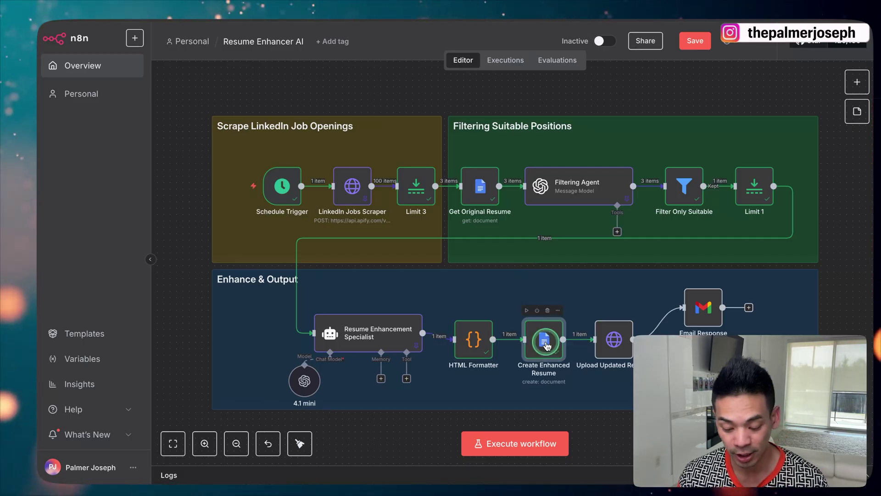
pyautogui.click(857, 86)
pyautogui.write('docs')
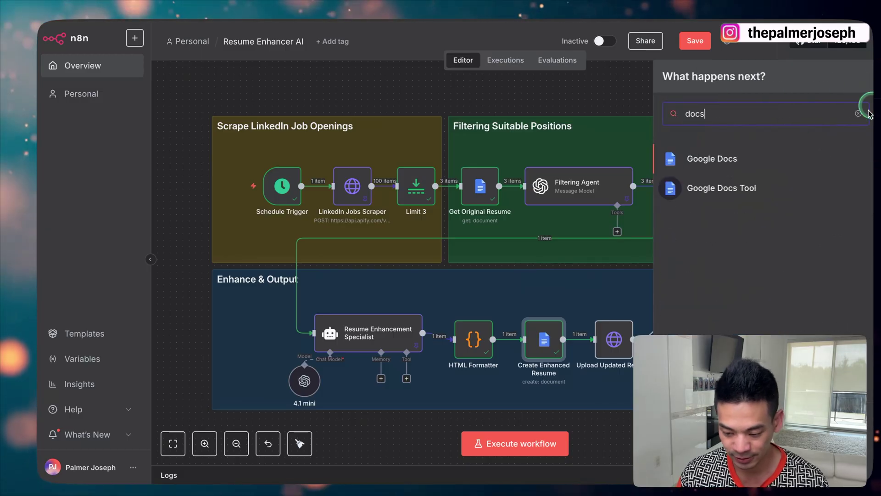
pyautogui.click(745, 157)
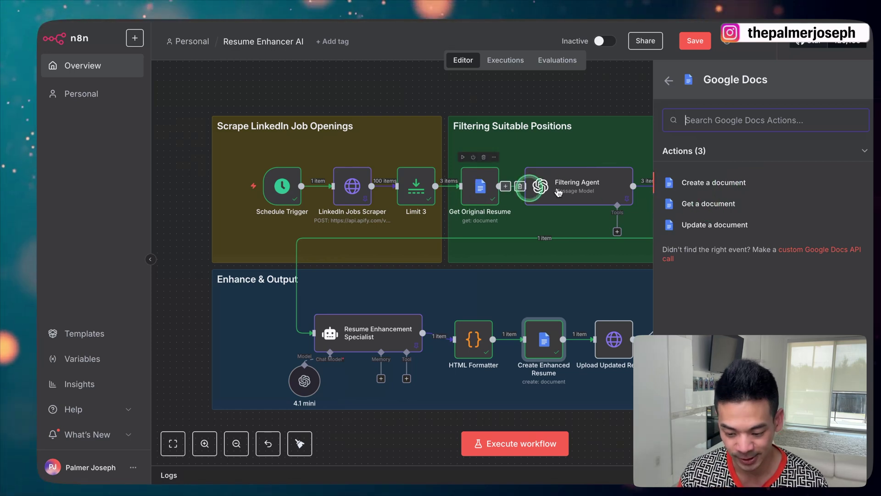
pyautogui.click(680, 184)
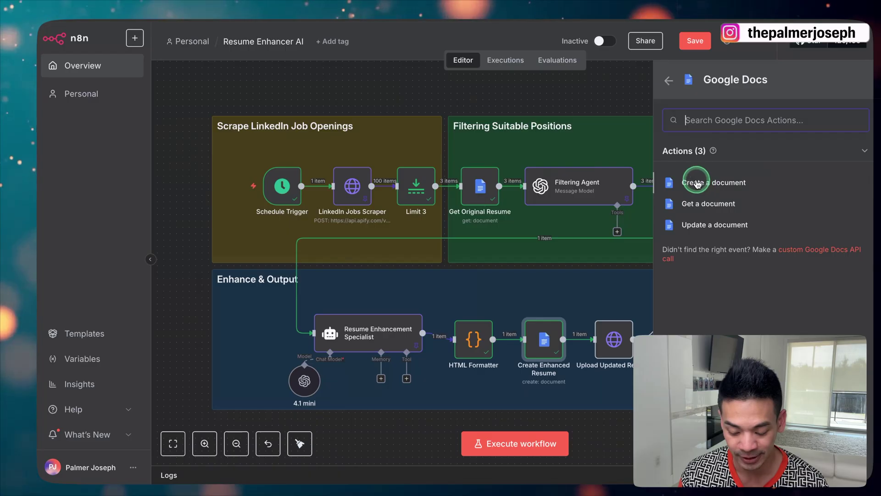
pyautogui.click(554, 333)
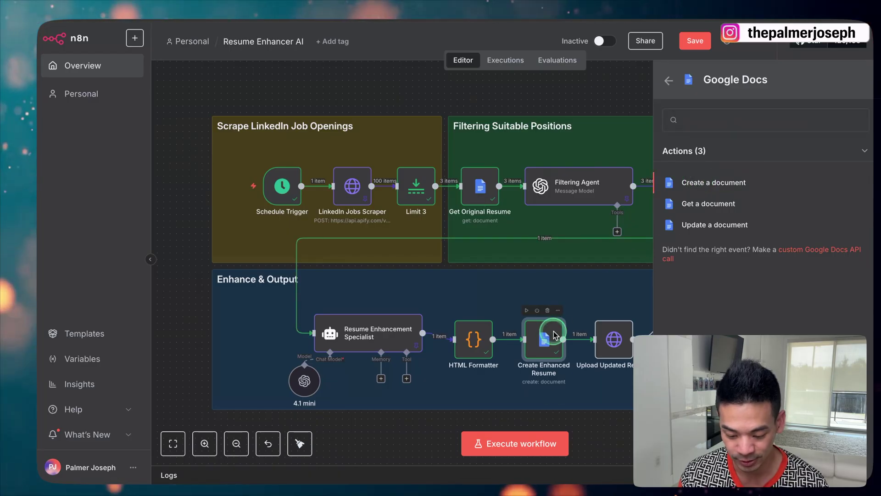
# Open Create Enhanced Resume's parameters, then switch to Google Drive's My Drive file list
pyautogui.doubleClick(554, 332)
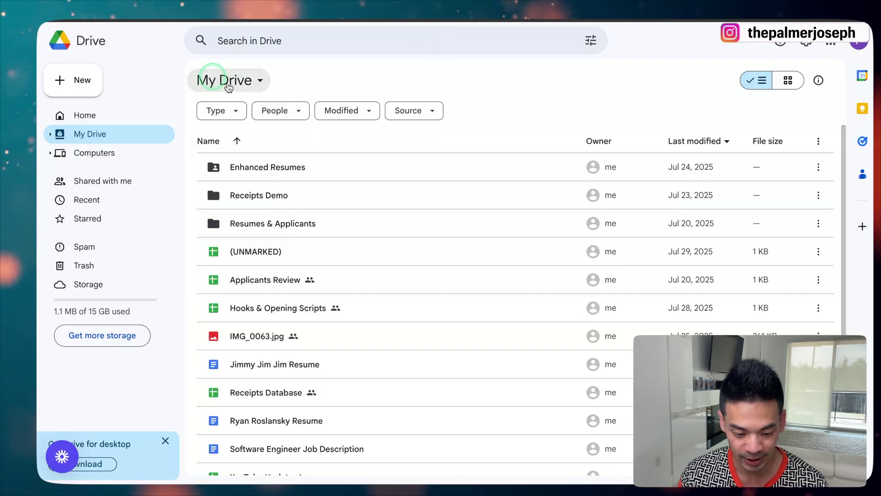
pyautogui.click(189, 98)
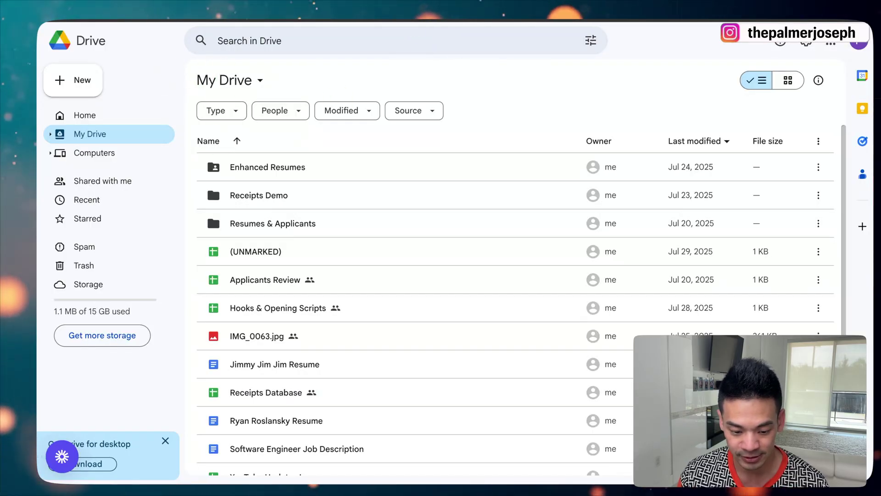
pyautogui.click(366, 131)
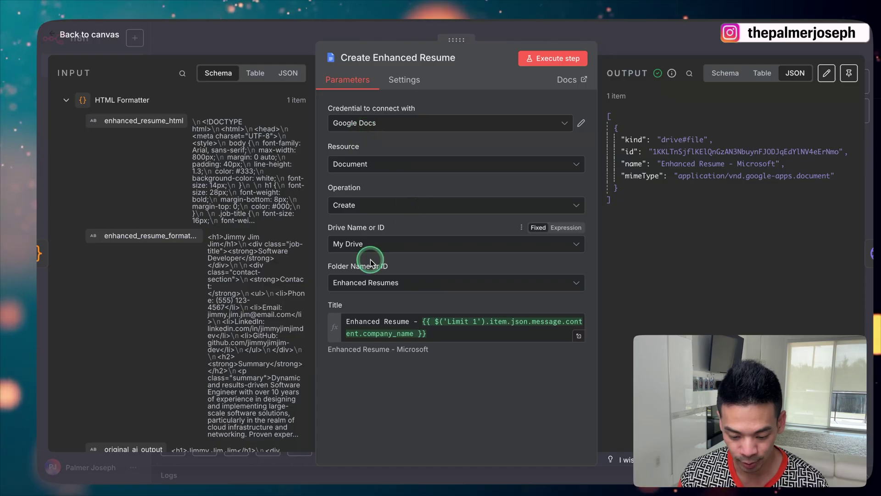
# Open the Enhanced Resumes folder to check its Enhanced Resume - Microsoft documents
pyautogui.click(367, 282)
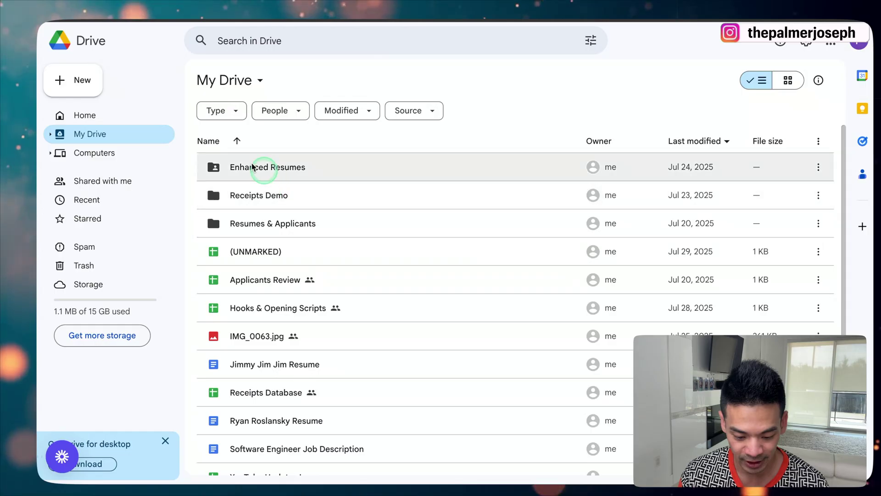
pyautogui.doubleClick(270, 168)
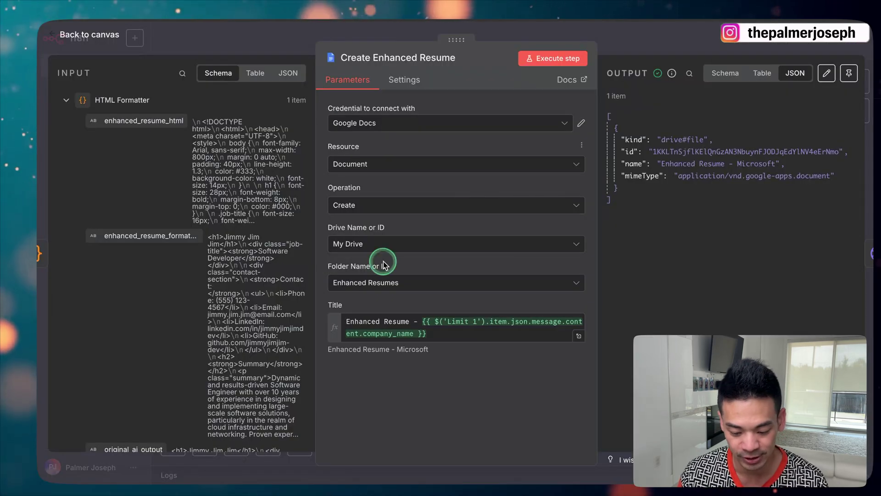
# Keep the Enhanced Resumes folder and title the document 'Enhanced Resume - ' plus Limit 1's company_name
pyautogui.click(392, 282)
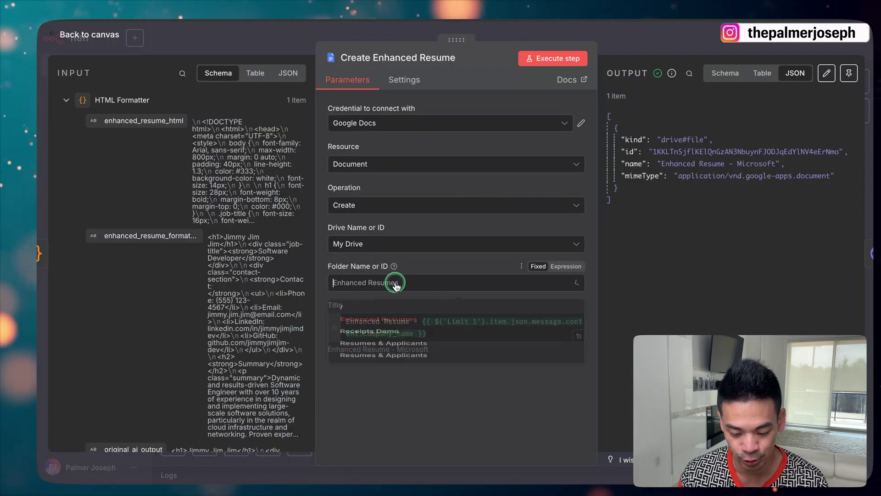
pyautogui.click(428, 424)
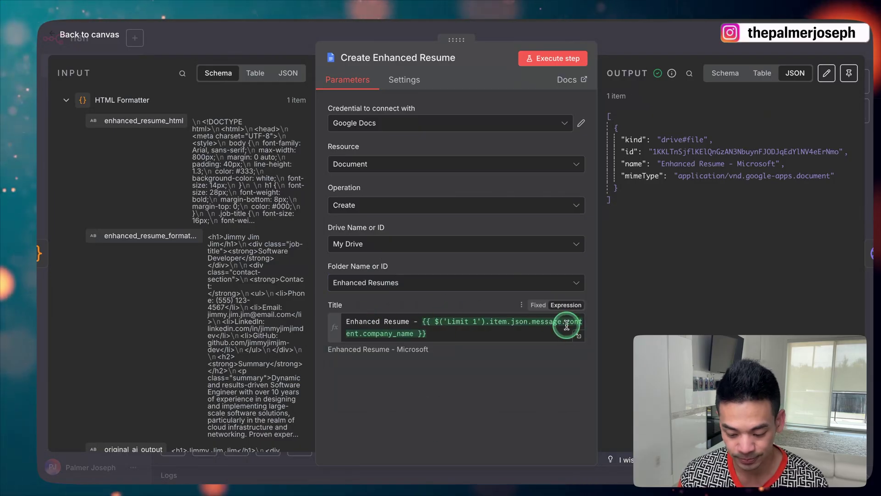
pyautogui.click(578, 336)
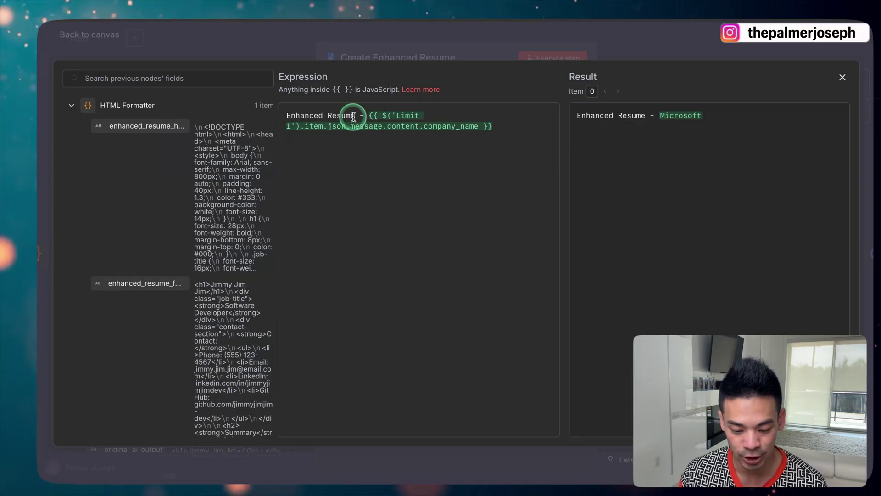
pyautogui.click(304, 146)
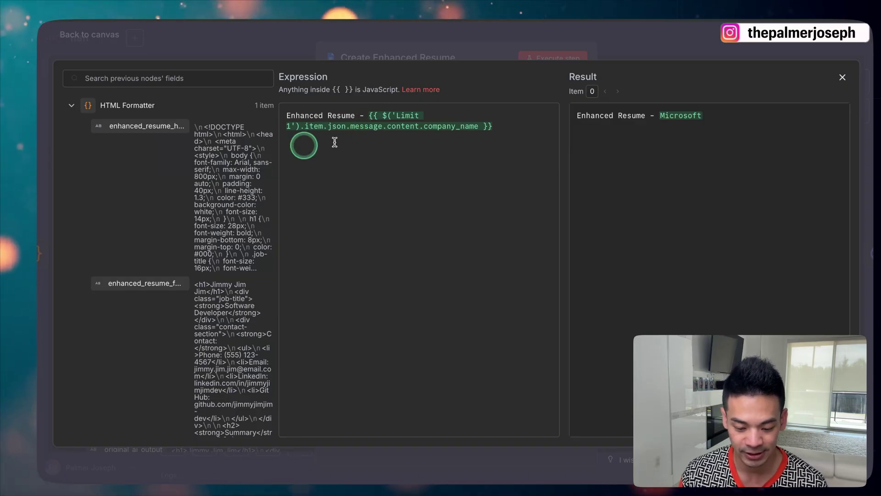
pyautogui.scroll(-15, 182, 217)
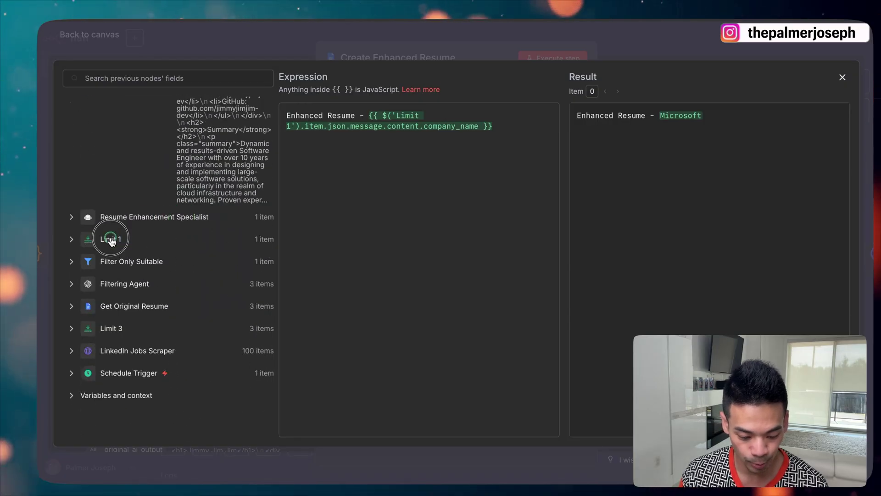
pyautogui.click(112, 239)
pyautogui.moveTo(148, 245); pyautogui.dragTo(487, 179)
pyautogui.press('BackSpace')
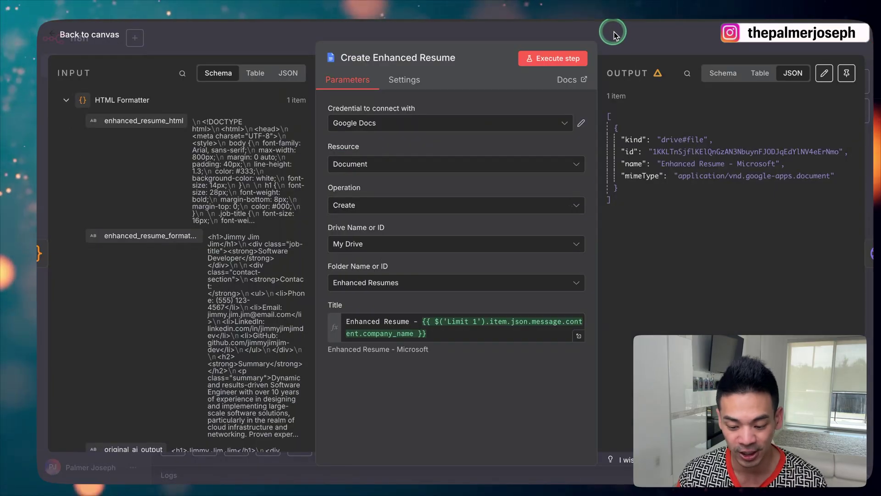
pyautogui.click(615, 35)
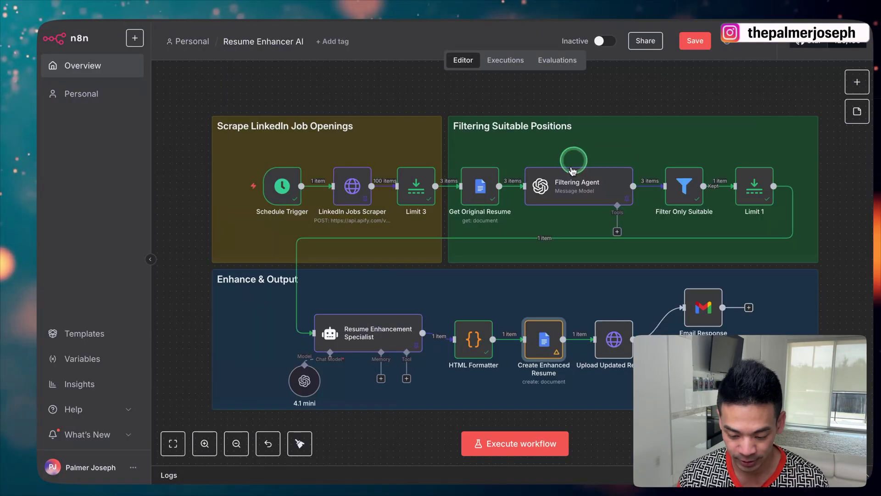
# Execute the Create Enhanced Resume step, briefly searching the node panel for 'http'
pyautogui.click(527, 311)
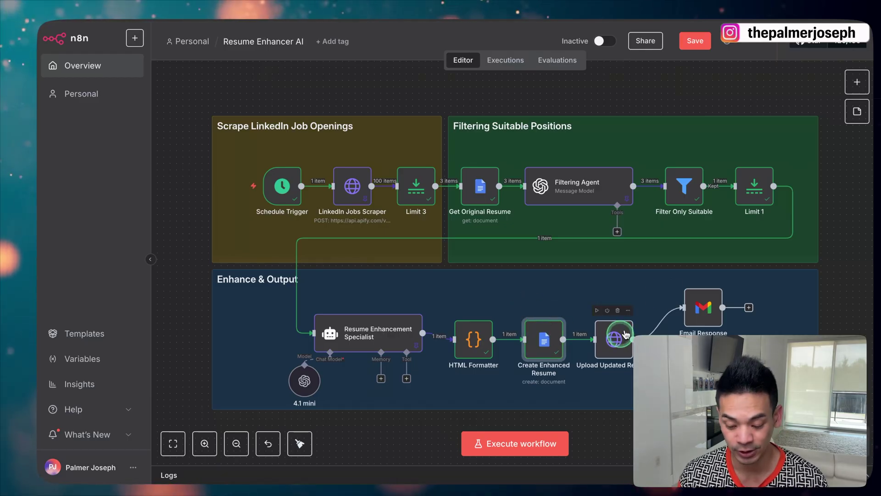
pyautogui.click(862, 83)
pyautogui.write('http')
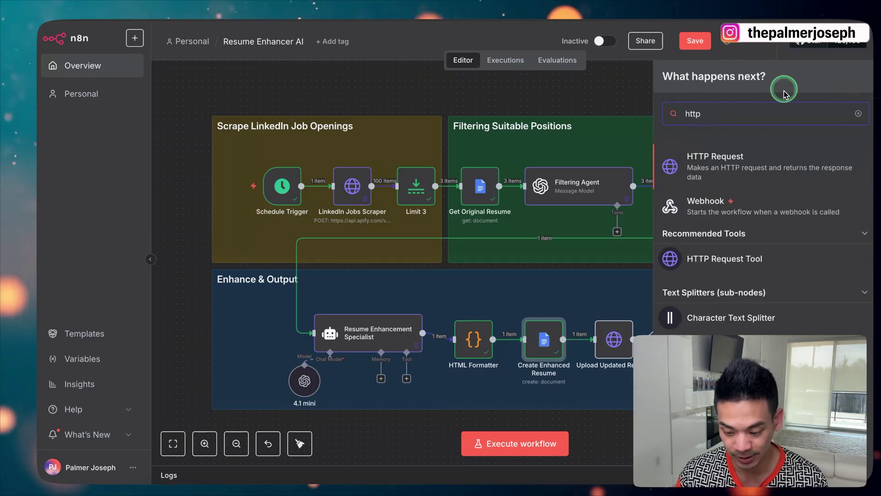
pyautogui.click(609, 85)
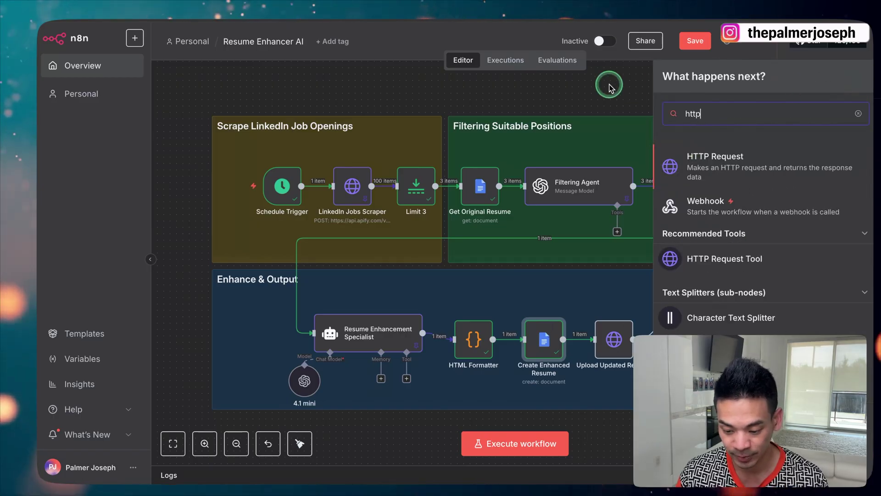
# Confirm the Upload Updated Resume request method is PATCH, then reopen its settings
pyautogui.doubleClick(615, 334)
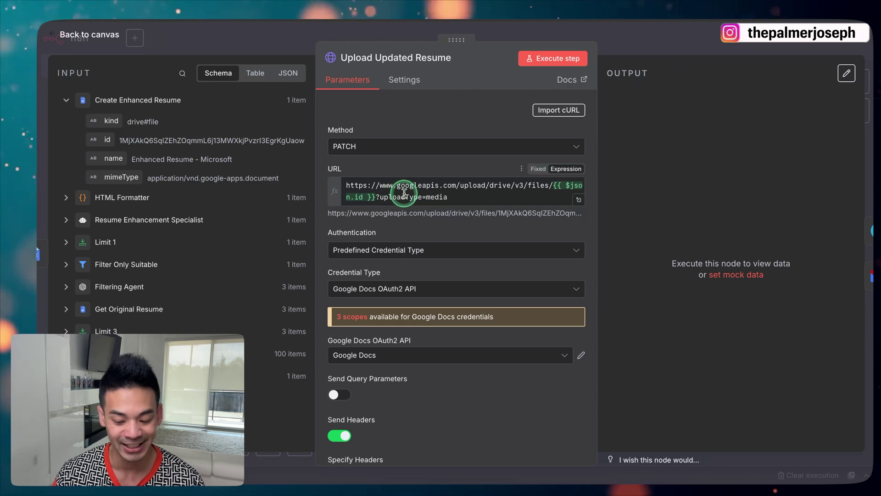
pyautogui.click(365, 148)
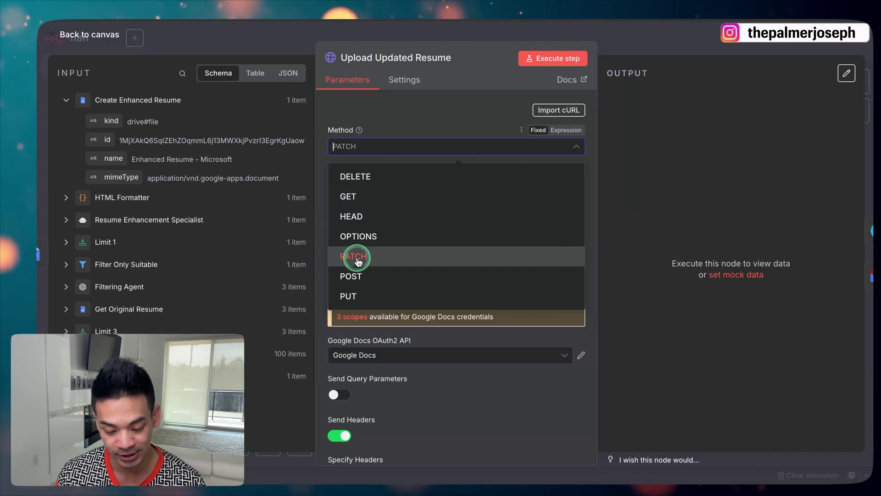
pyautogui.click(421, 109)
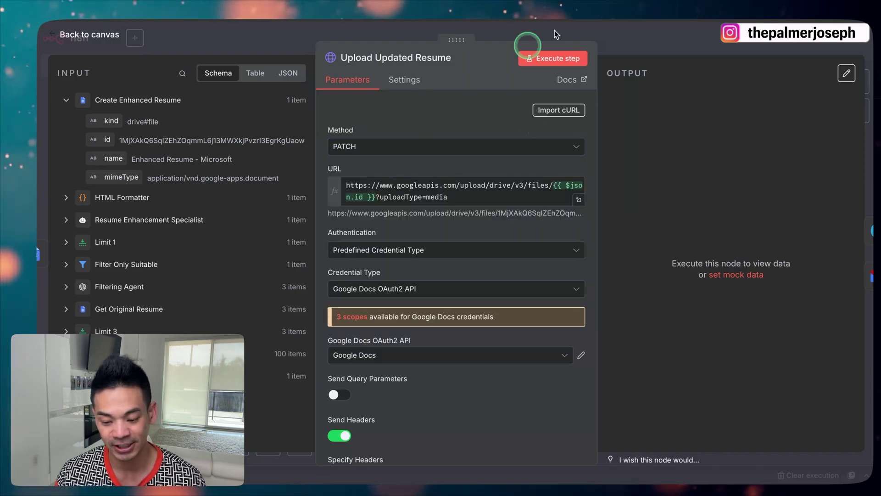
pyautogui.click(291, 36)
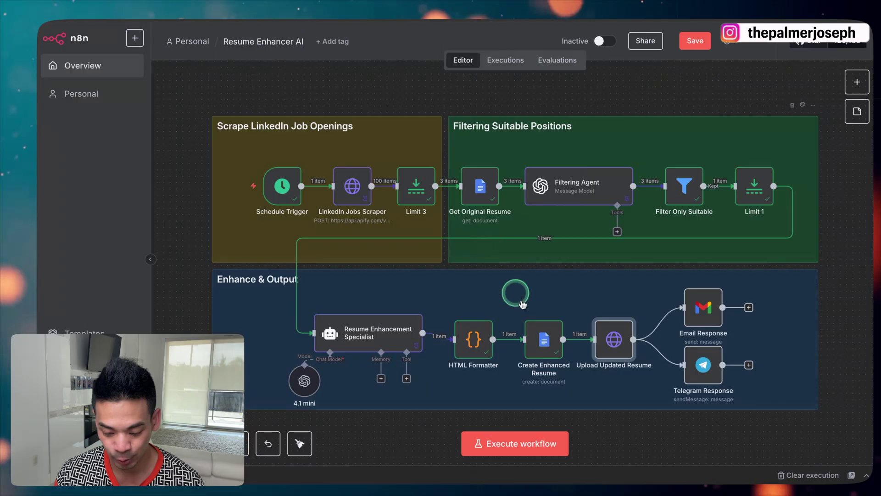
pyautogui.doubleClick(616, 343)
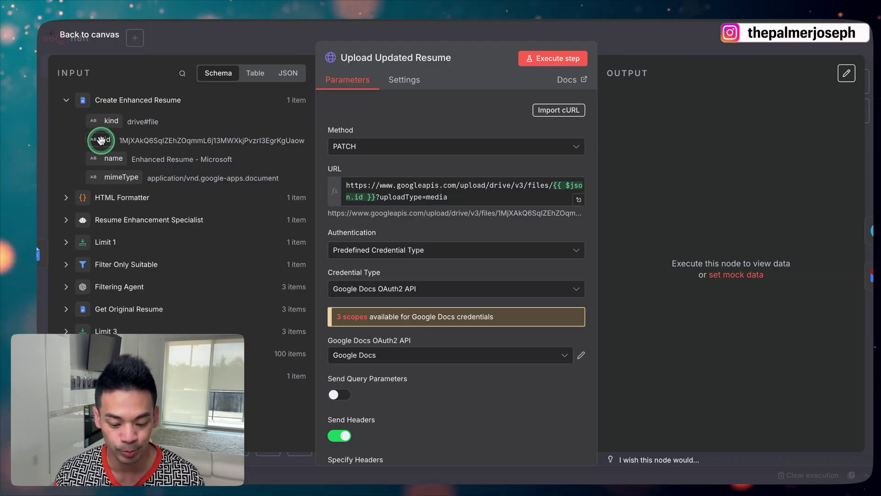
pyautogui.moveTo(99, 143); pyautogui.dragTo(377, 202)
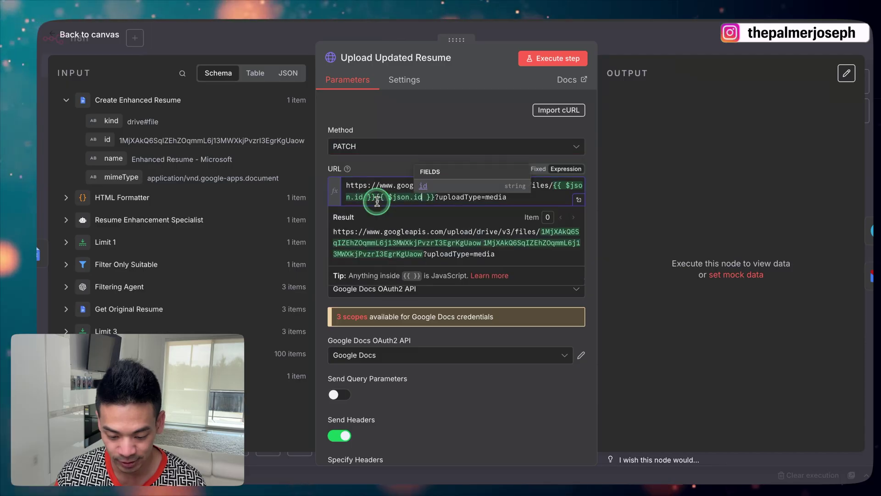
pyautogui.press('BackSpace')
pyautogui.press('BackSpace')
pyautogui.press('BackSpace')
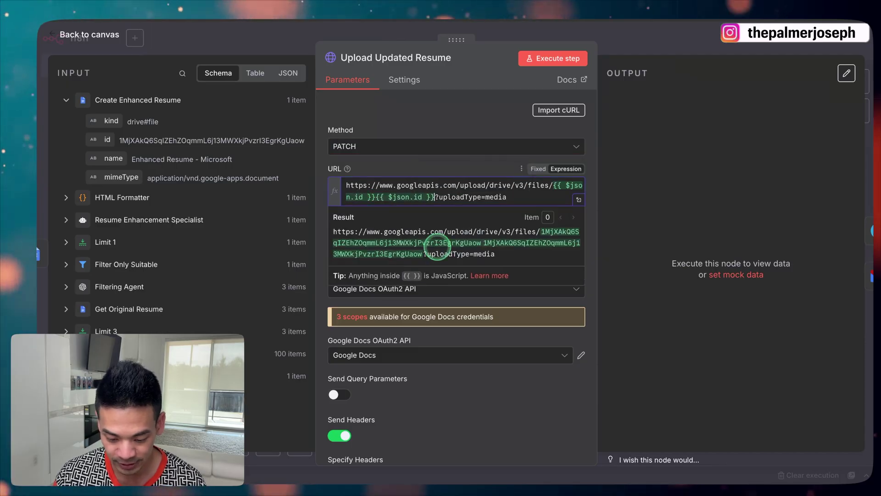
pyautogui.press('Delete')
pyautogui.press('Delete')
pyautogui.press('Delete')
pyautogui.press('BackSpace')
pyautogui.press('BackSpace')
pyautogui.press('BackSpace')
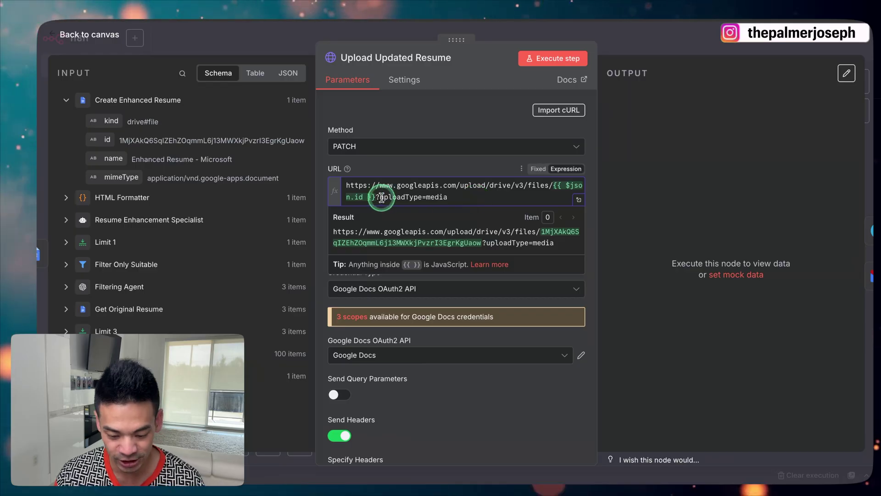
pyautogui.click(463, 122)
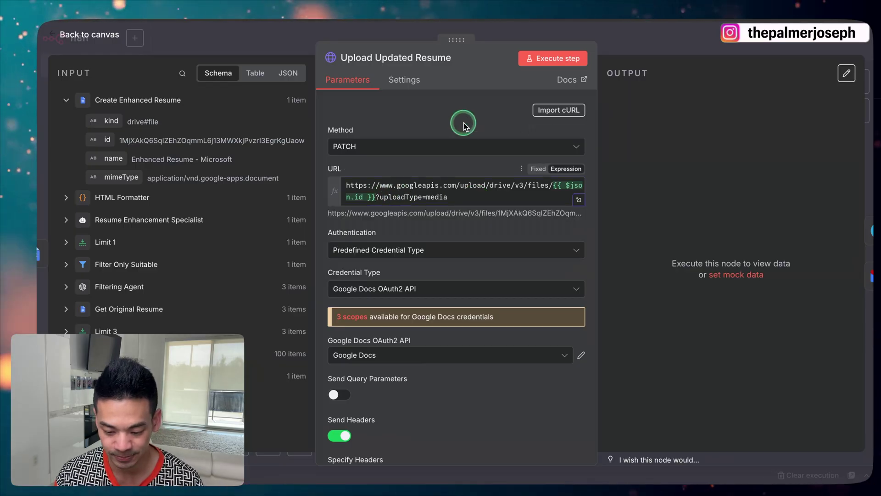
pyautogui.click(390, 250)
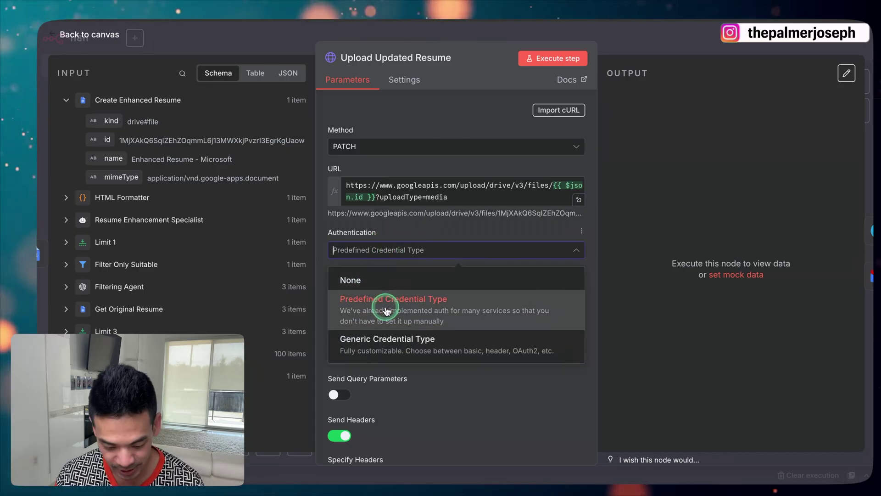
# Keep Predefined Credential Type authentication with the Google Docs OAuth2 API credential
pyautogui.click(324, 238)
pyautogui.scroll(-1, 350, 222)
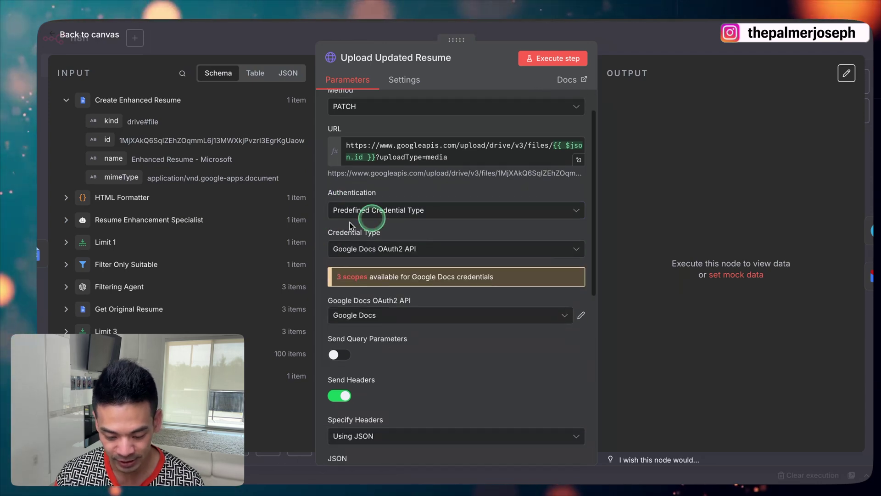
pyautogui.click(391, 248)
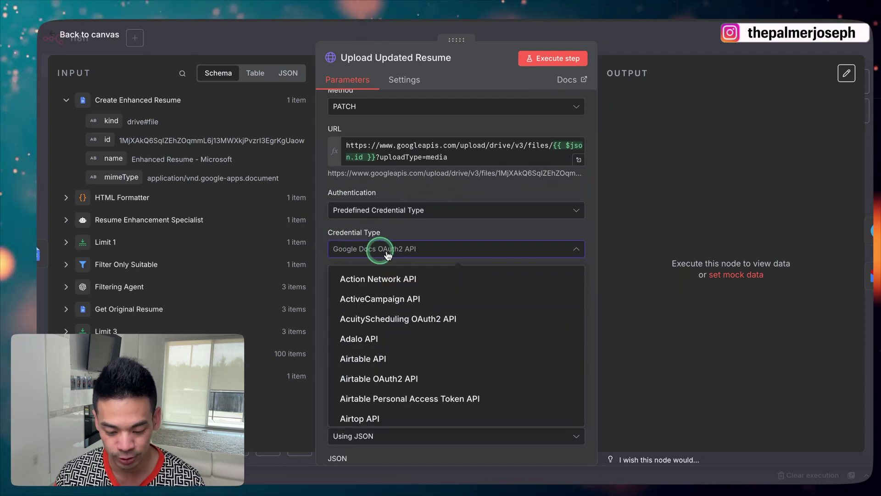
pyautogui.click(322, 232)
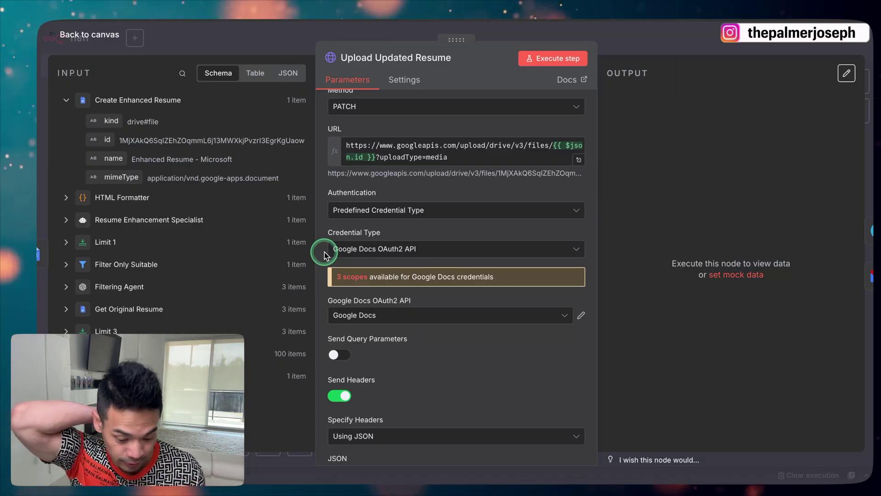
pyautogui.click(397, 318)
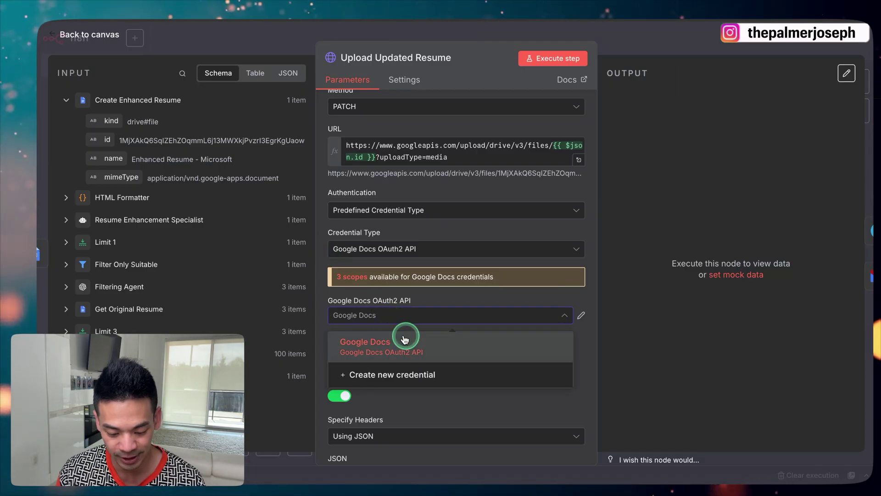
pyautogui.click(327, 301)
# Keep the request headers specified as JSON with the text/html content type
pyautogui.scroll(-2, 324, 301)
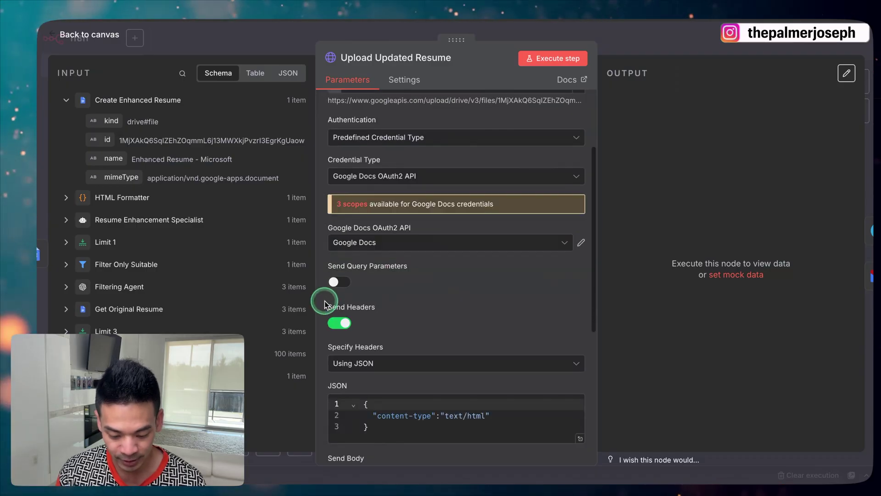
pyautogui.scroll(-3, 347, 284)
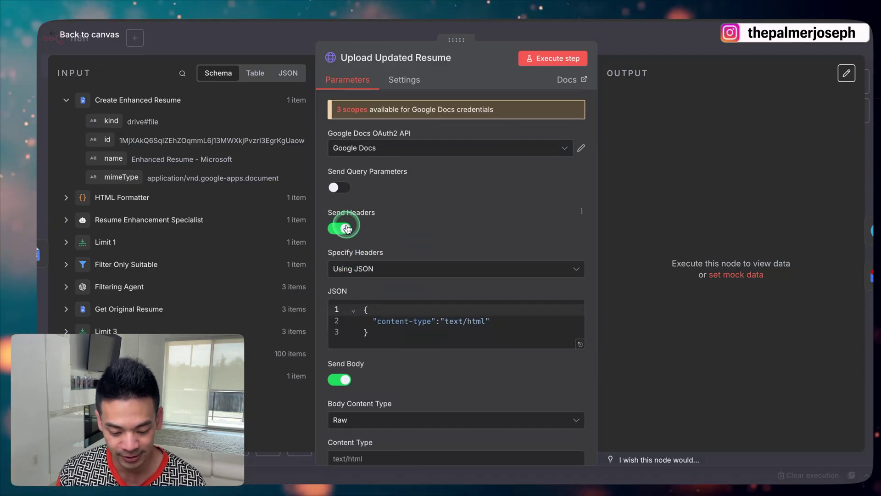
pyautogui.click(375, 232)
pyautogui.click(376, 271)
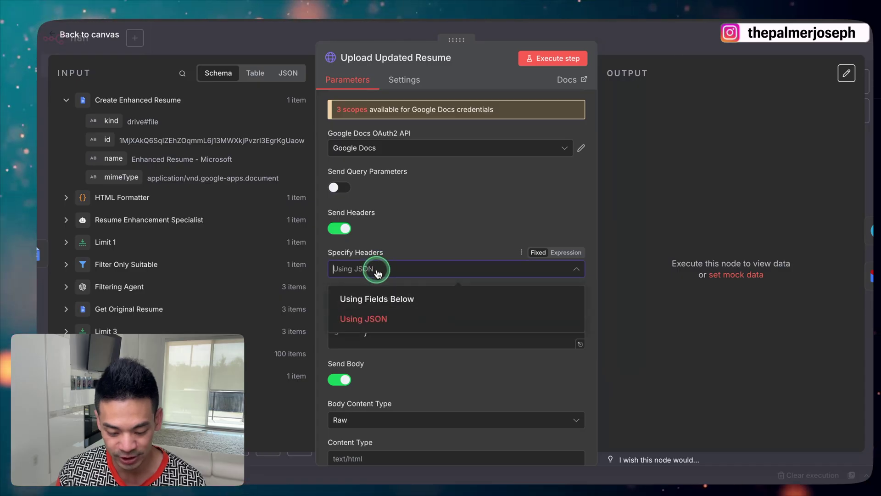
pyautogui.click(404, 252)
pyautogui.scroll(-1, 429, 248)
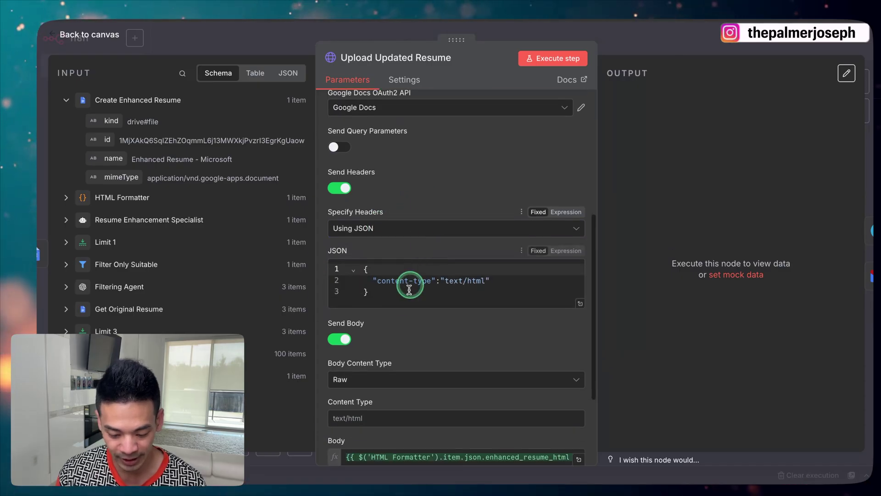
pyautogui.click(374, 270)
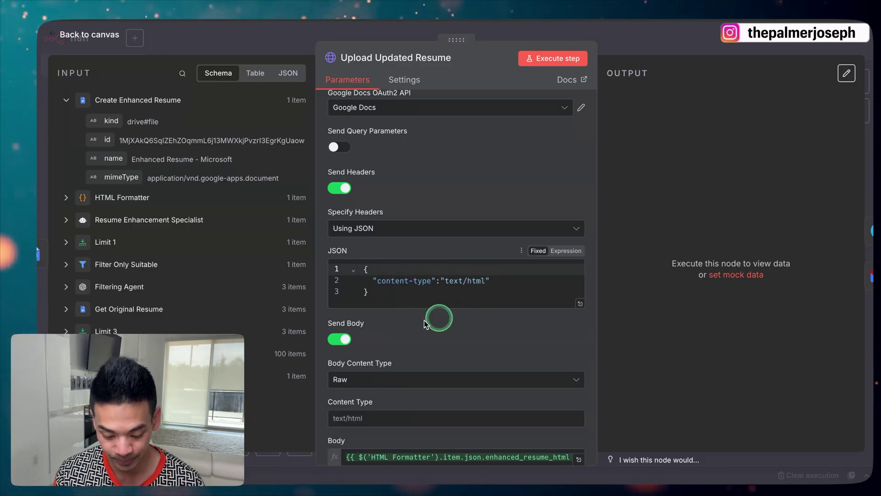
# Keep a Raw body and open it in the full expression editor alongside HTML Formatter's fields
pyautogui.scroll(-3, 366, 339)
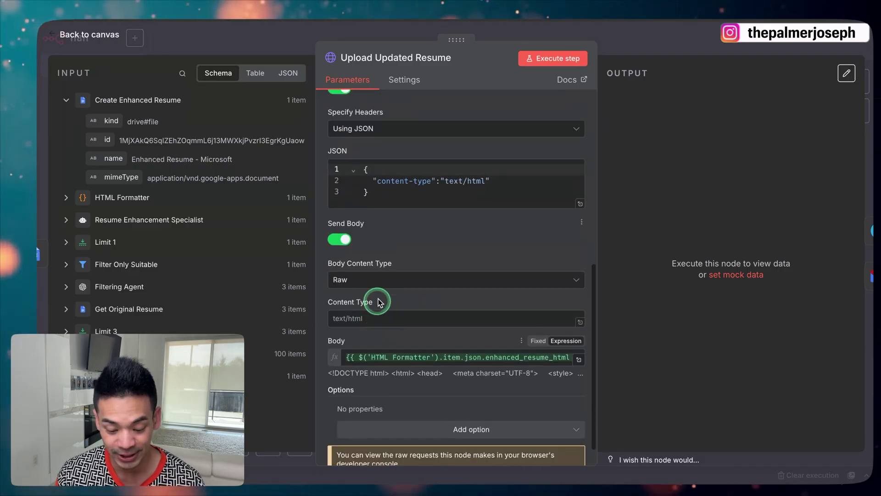
pyautogui.click(386, 287)
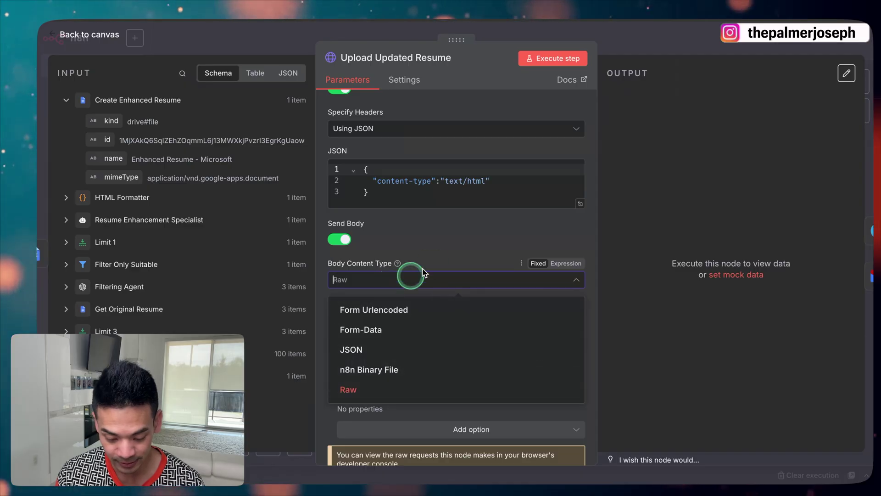
pyautogui.click(438, 252)
pyautogui.scroll(-1, 439, 253)
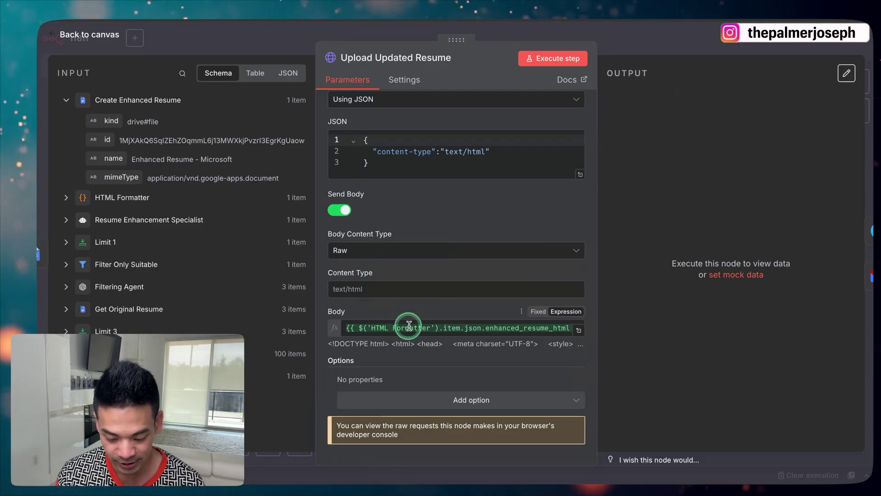
pyautogui.click(154, 206)
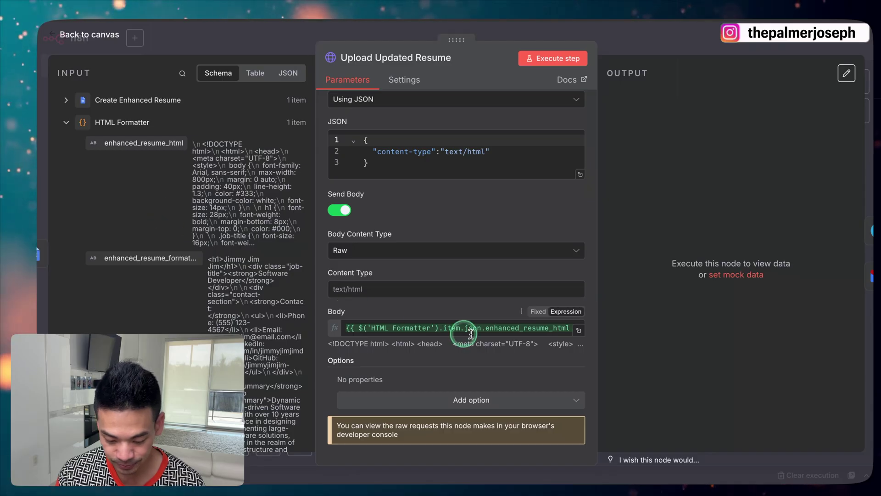
pyautogui.click(579, 330)
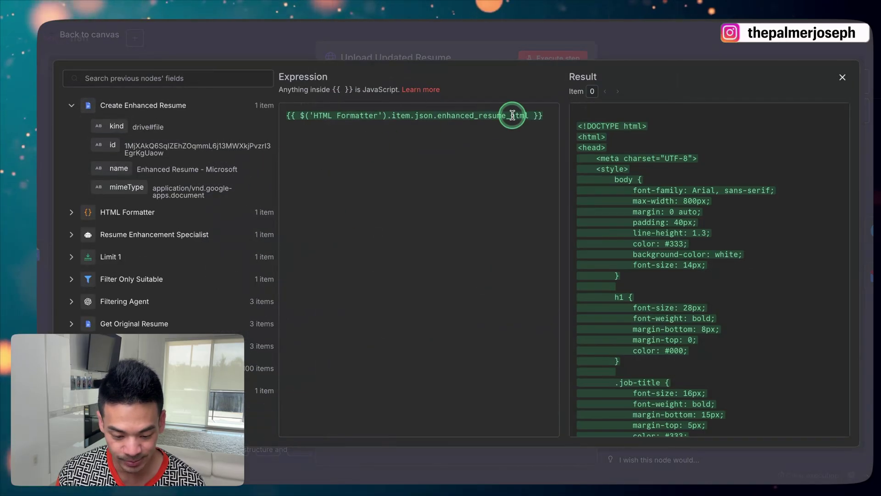
# Expand and review the HTML Formatter output fields in the expression editor
pyautogui.click(115, 212)
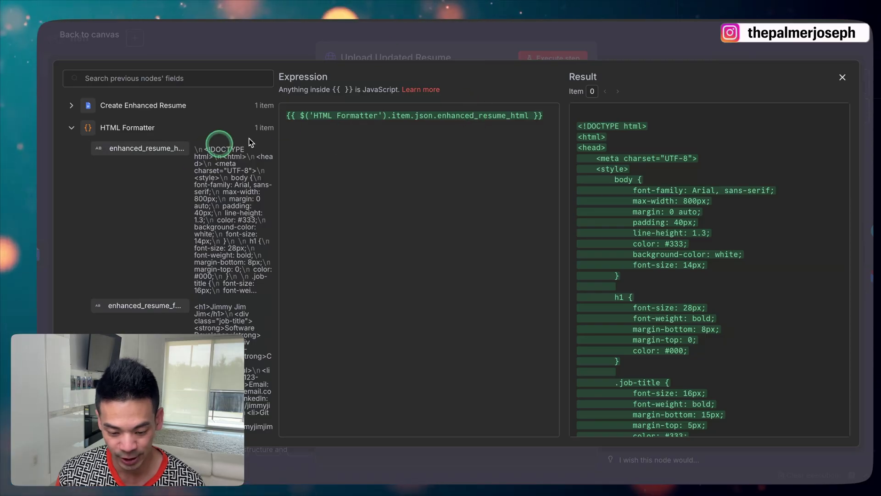
pyautogui.scroll(-10, 627, 211)
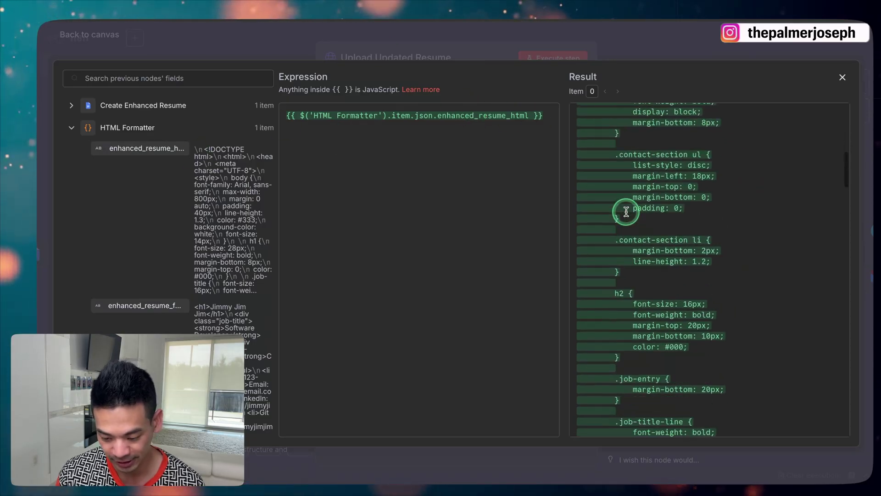
pyautogui.scroll(-15, 627, 211)
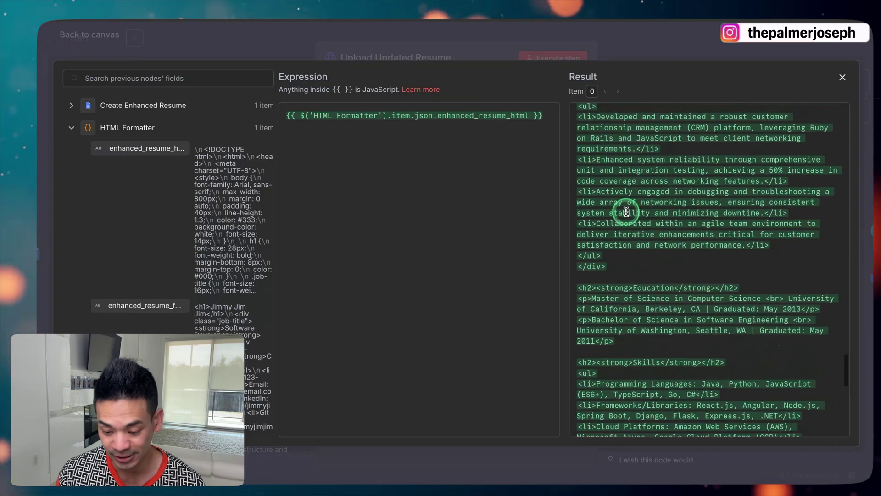
pyautogui.scroll(20, 627, 212)
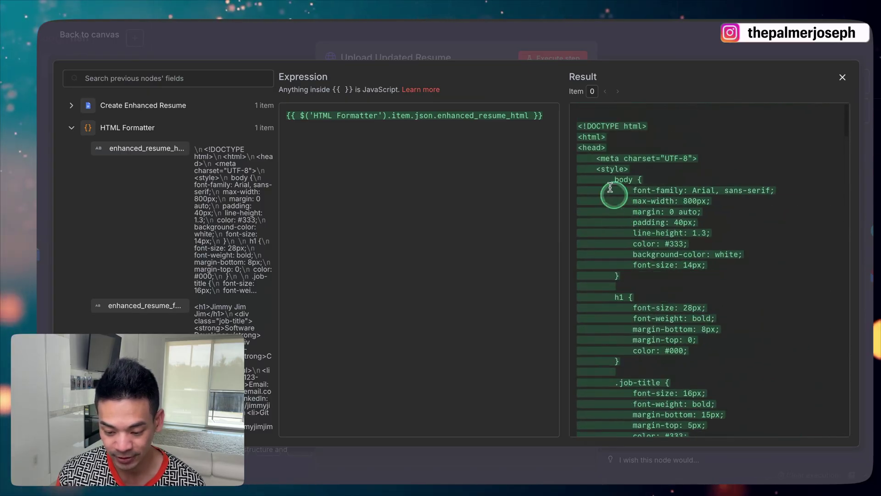
# Close the Upload Updated Resume node, run the Resume Enhancer AI workflow, and check Google Drive
pyautogui.click(505, 36)
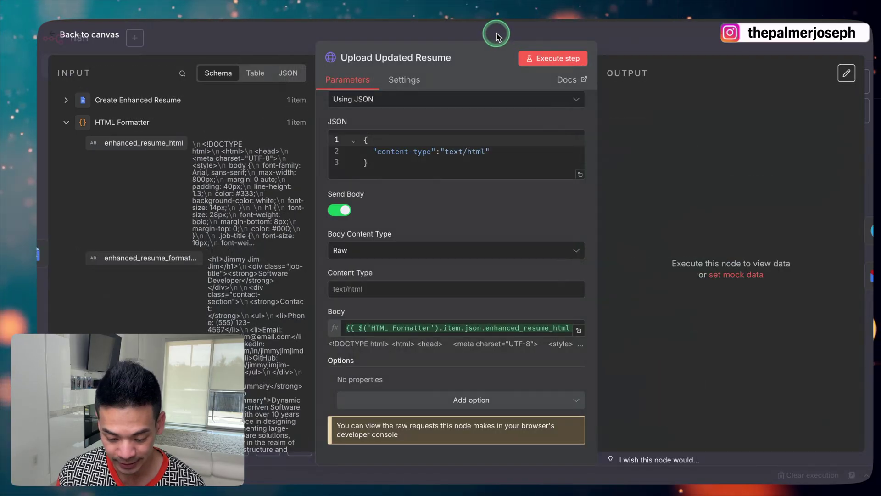
pyautogui.click(412, 47)
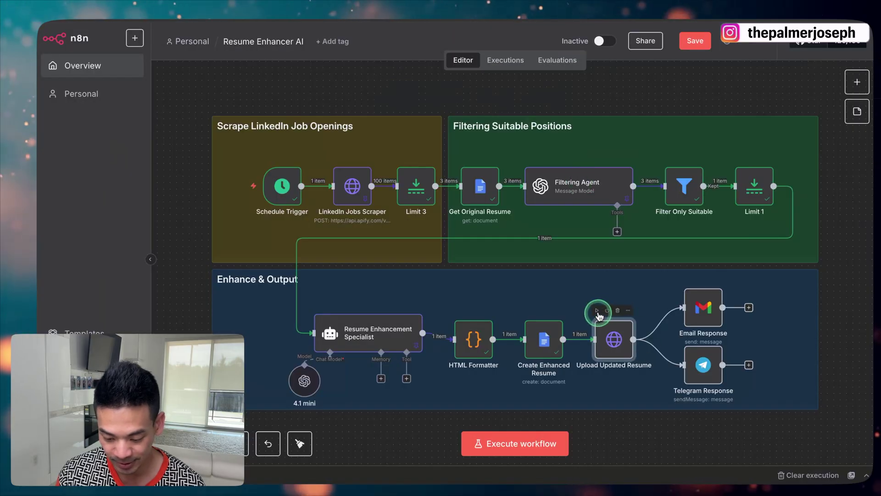
pyautogui.click(597, 311)
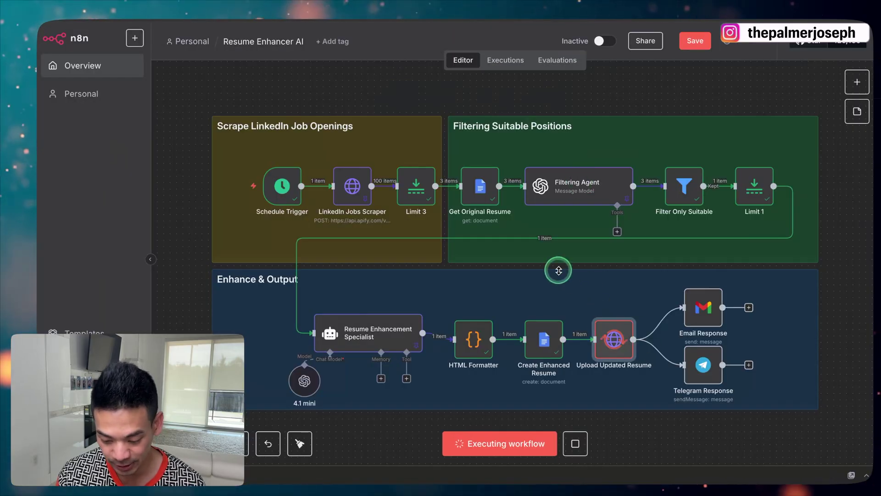
pyautogui.click(570, 9)
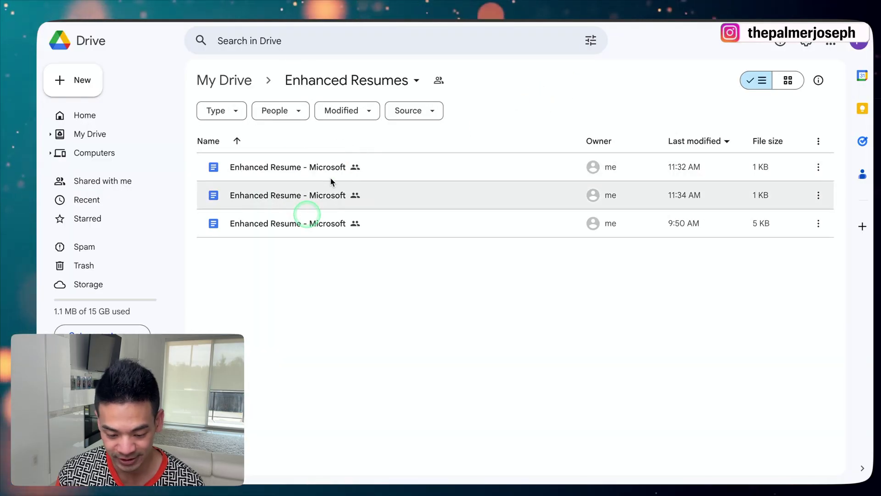
# Open the third Enhanced Resume - Microsoft document and scroll through its content
pyautogui.doubleClick(303, 226)
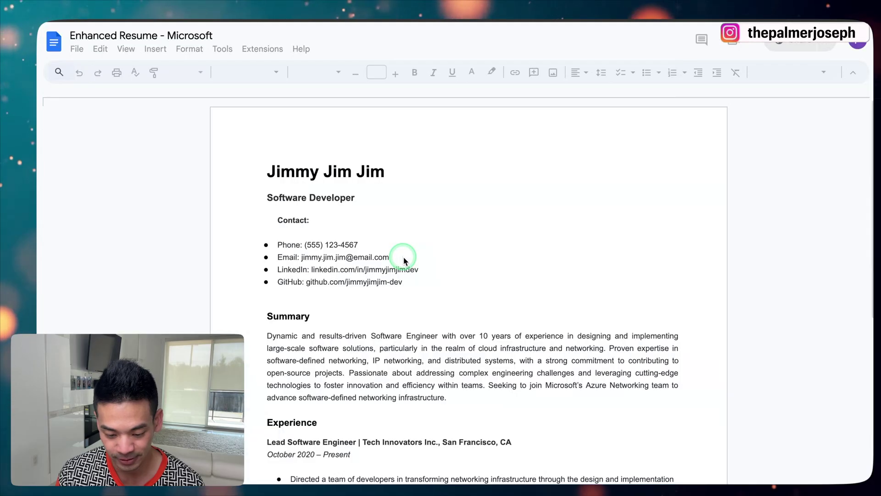
pyautogui.scroll(-1, 404, 257)
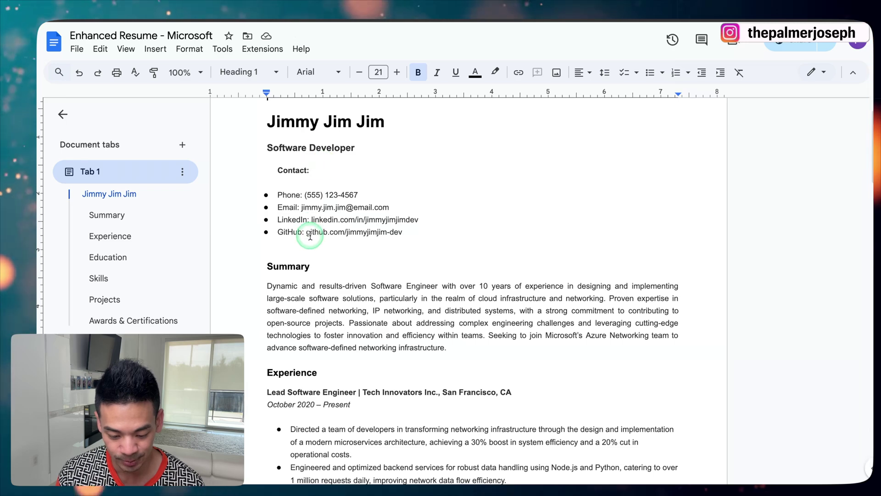
pyautogui.scroll(-2, 303, 229)
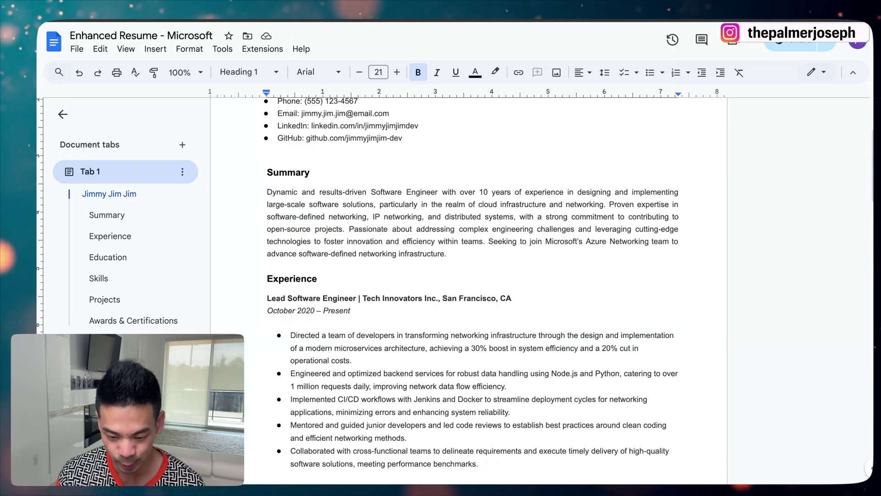
# Compare it against the original resume, then return to the enhanced version
pyautogui.click(473, 21)
pyautogui.click(432, 138)
pyautogui.scroll(-3, 368, 283)
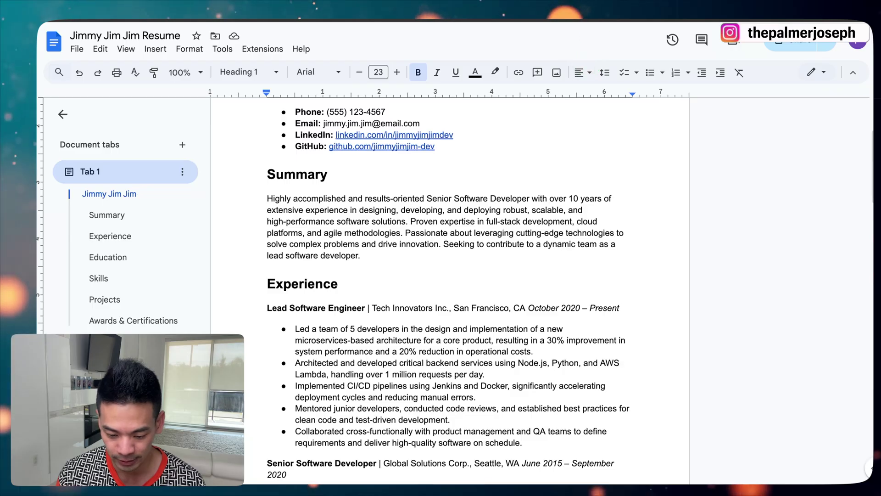
pyautogui.click(498, 163)
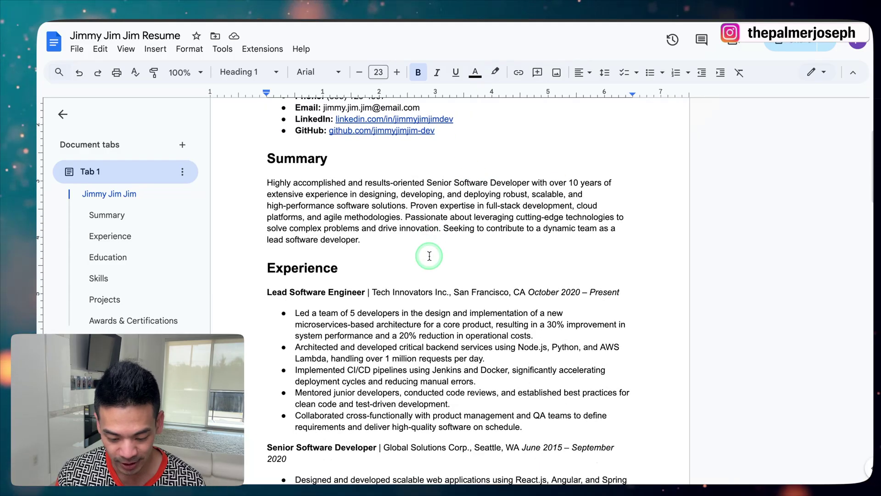
# Read through the rest of the enhanced resume down to the end
pyautogui.scroll(-2, 429, 256)
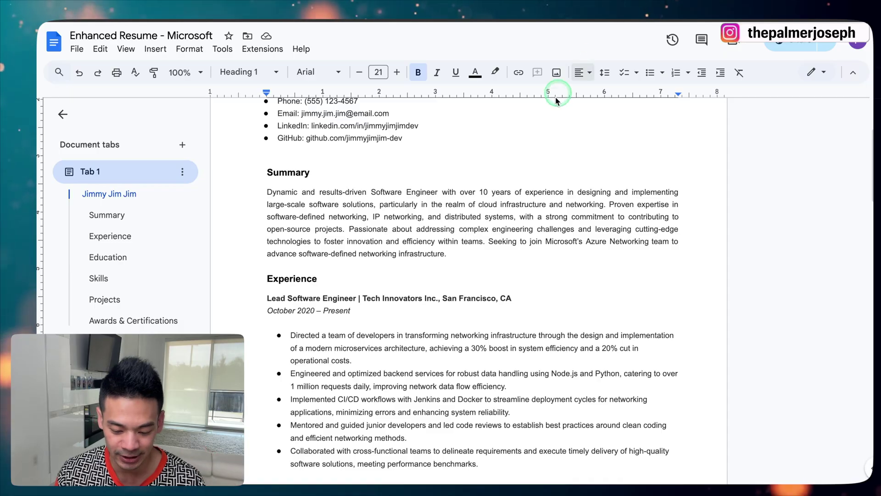
pyautogui.scroll(-1, 494, 222)
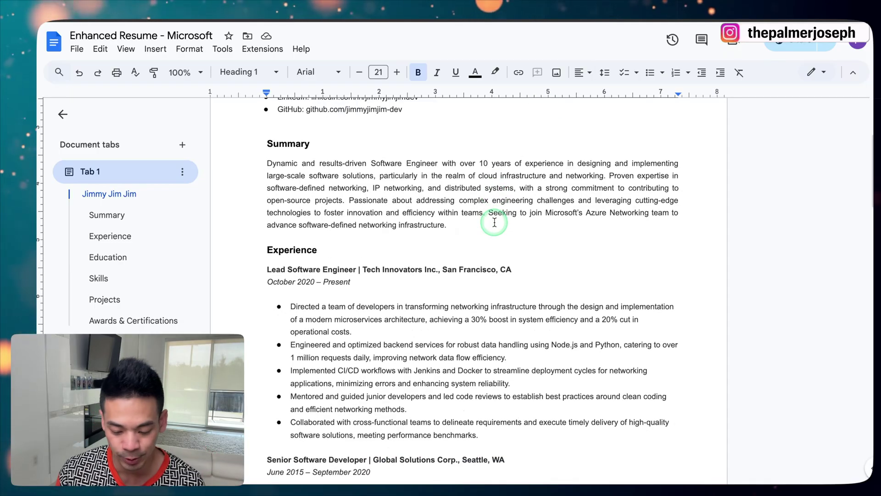
pyautogui.scroll(-4, 495, 222)
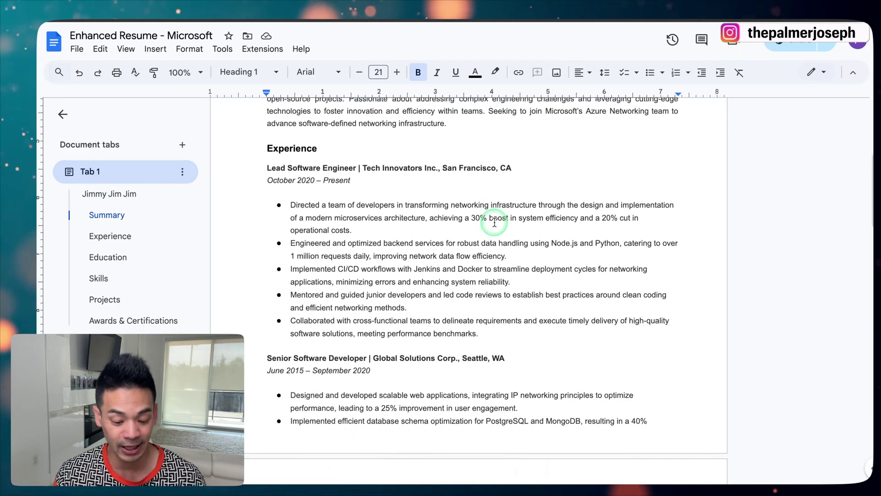
pyautogui.scroll(-6, 495, 223)
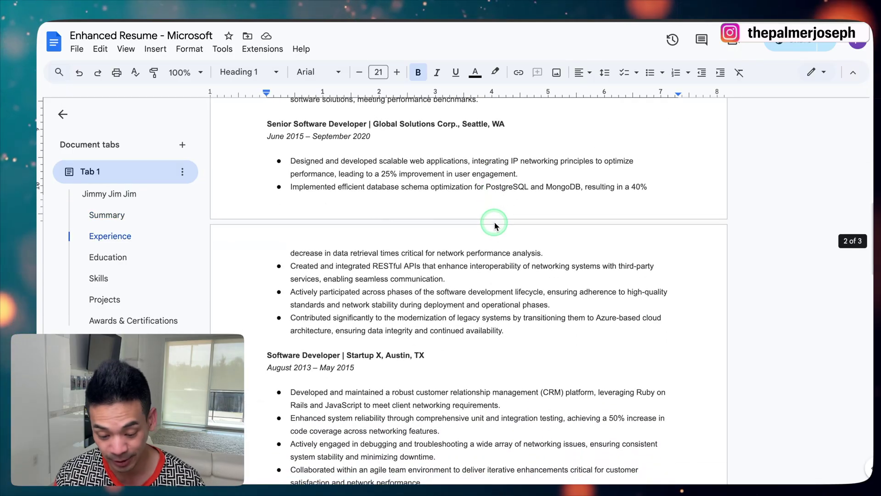
pyautogui.scroll(-7, 494, 222)
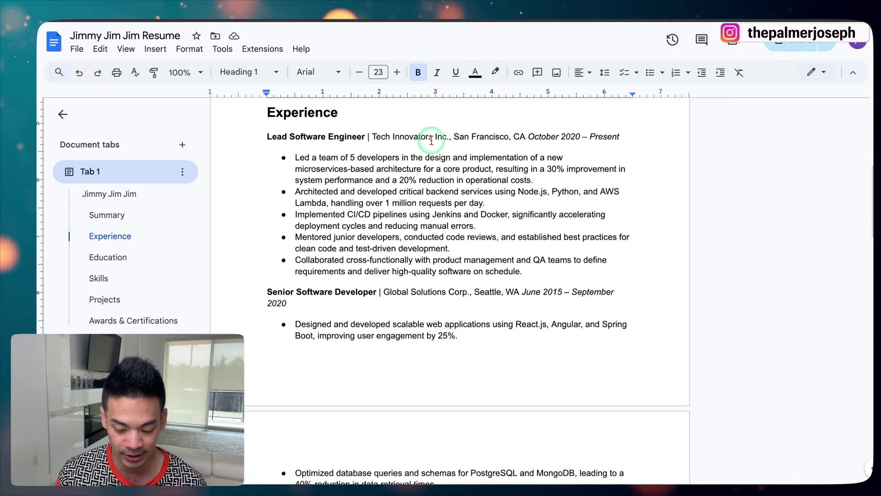
pyautogui.scroll(-3, 431, 141)
pyautogui.scroll(5, 427, 141)
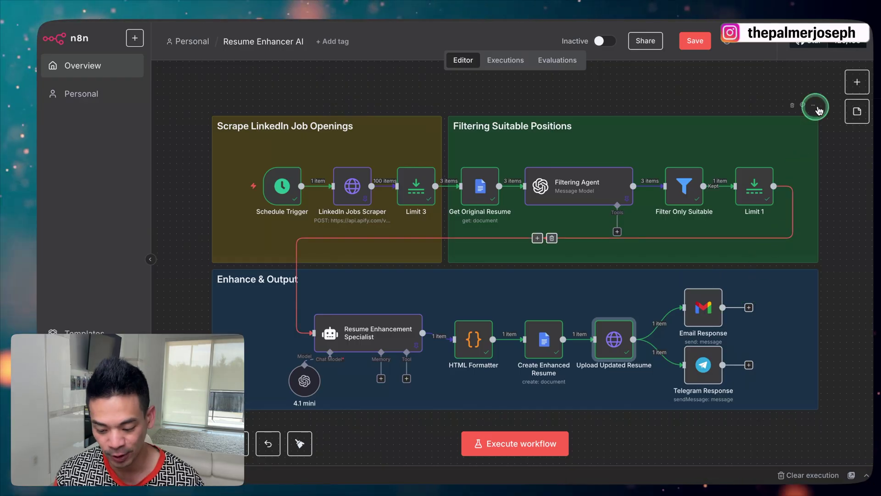
# Search the add-node panel for 'gmai' and pick Gmail to list its actions
pyautogui.click(856, 84)
pyautogui.write('gmai')
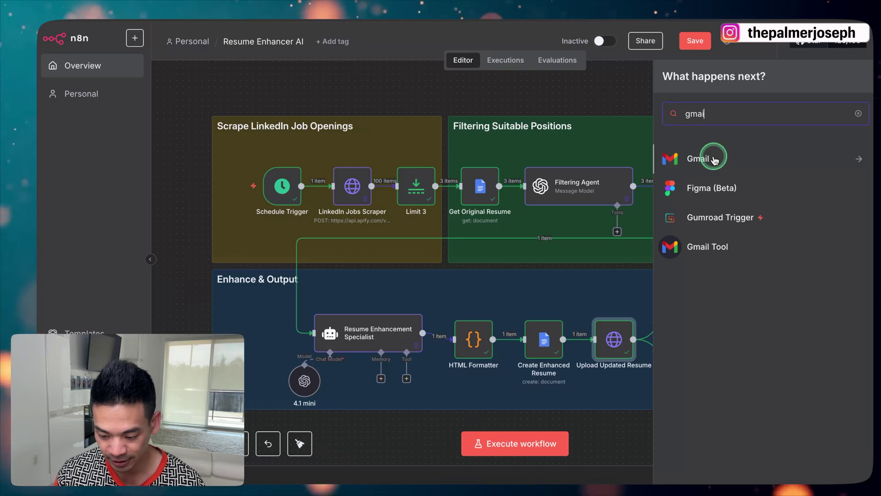
pyautogui.click(714, 159)
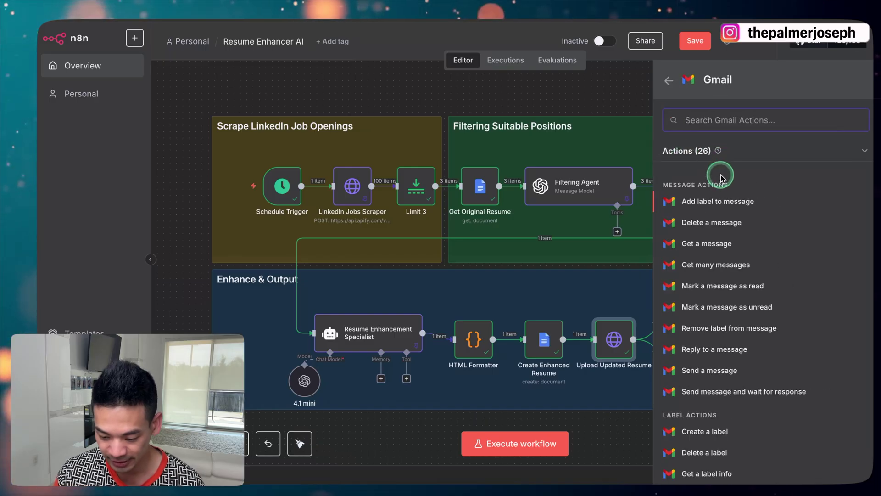
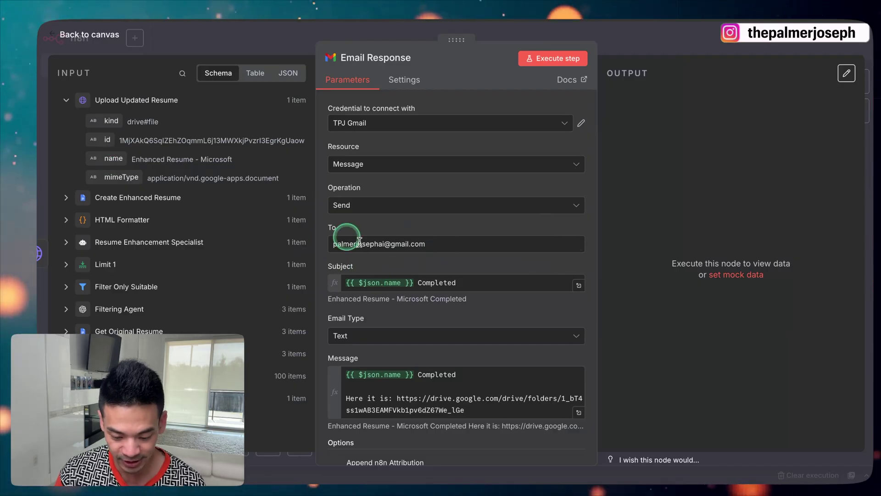
# Check the Email Response subject and message: resume name plus 'Completed' with the Drive folder link
pyautogui.click(456, 283)
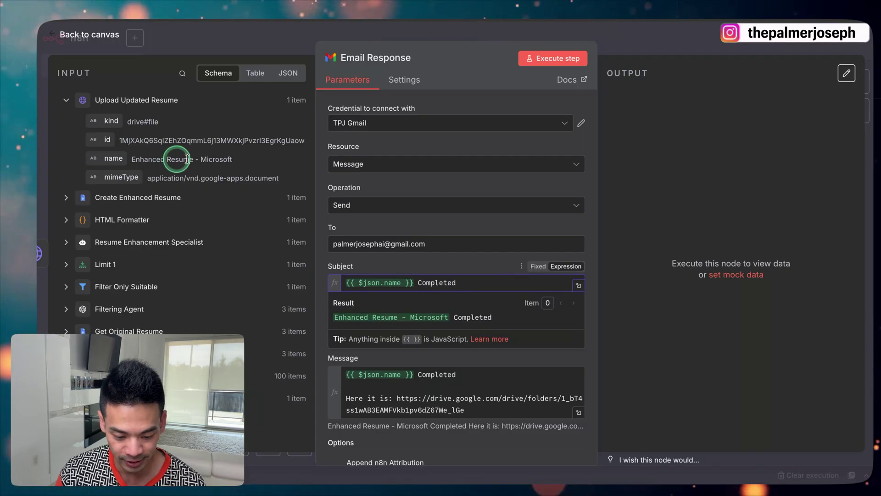
pyautogui.click(457, 222)
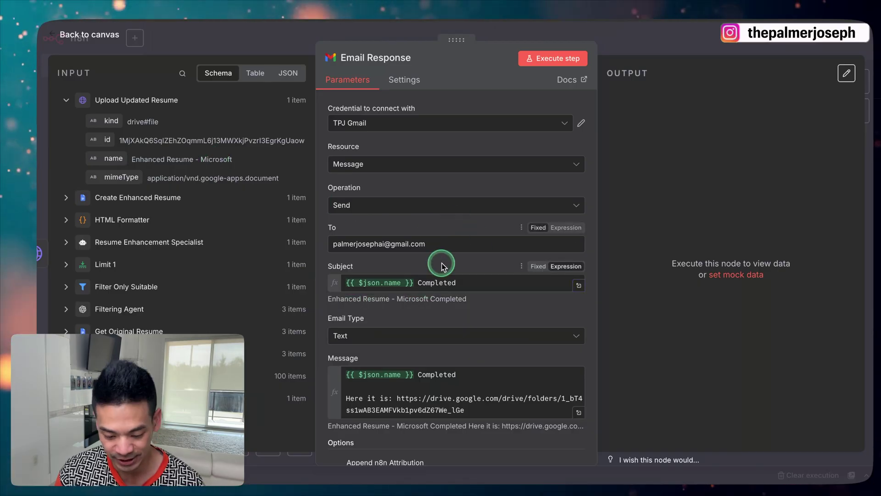
pyautogui.scroll(-3, 442, 263)
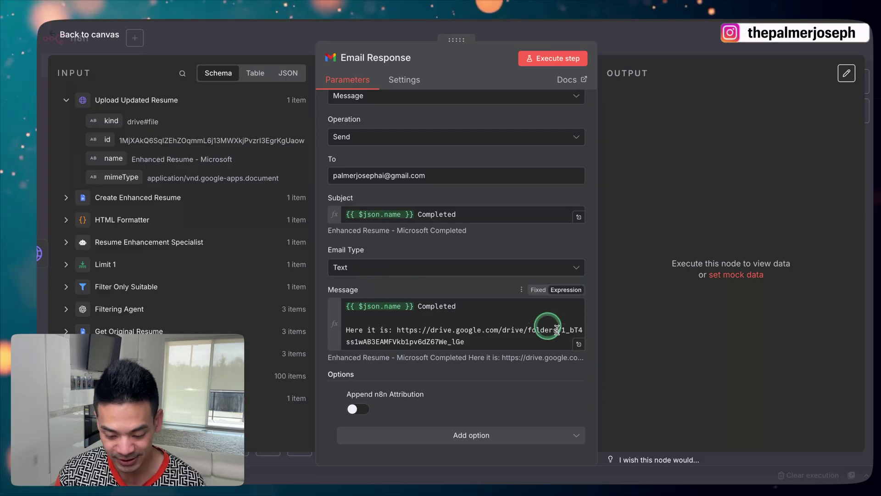
pyautogui.click(579, 344)
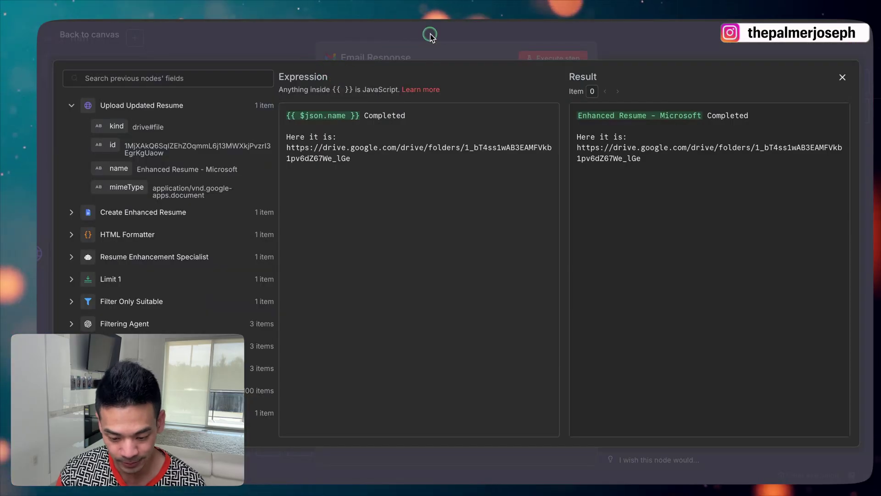
pyautogui.click(430, 34)
pyautogui.click(652, 42)
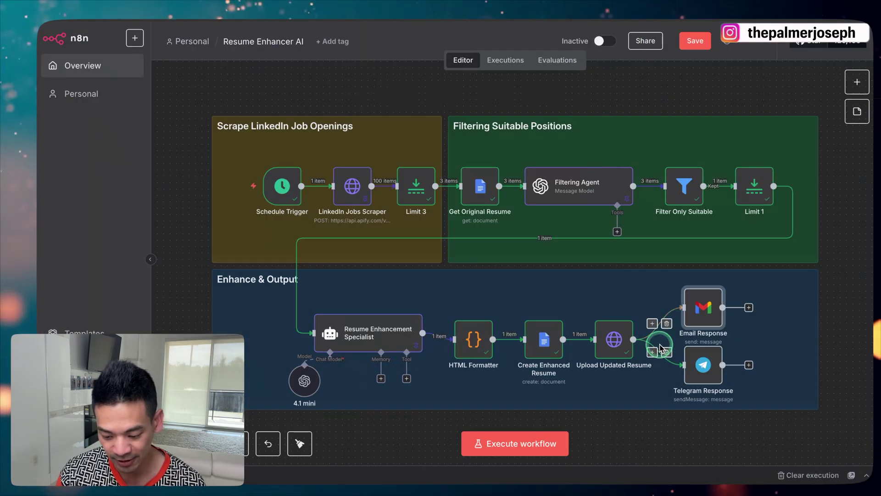
# Open the Telegram Response node's settings and bring up Telegram to compare its message
pyautogui.click(707, 366)
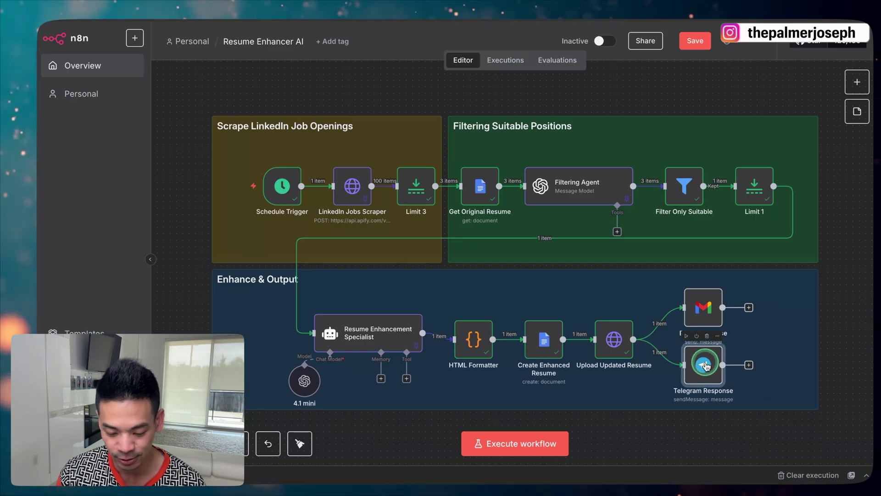
pyautogui.doubleClick(707, 366)
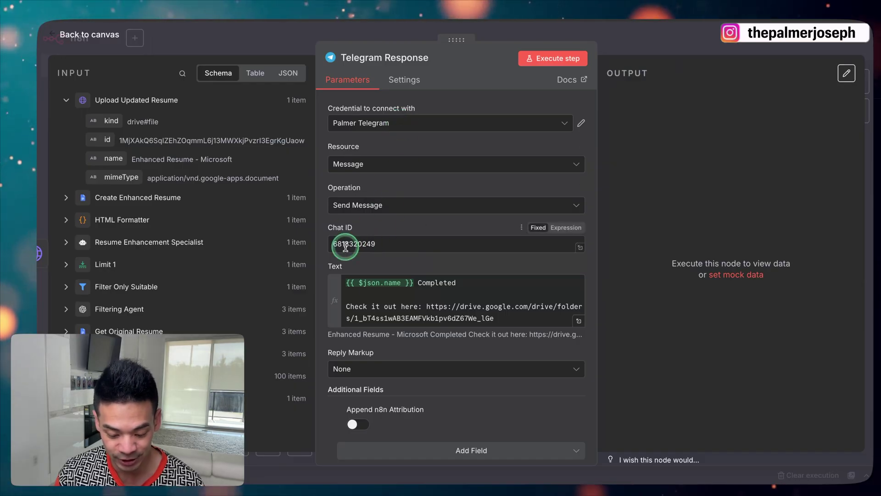
pyautogui.click(437, 466)
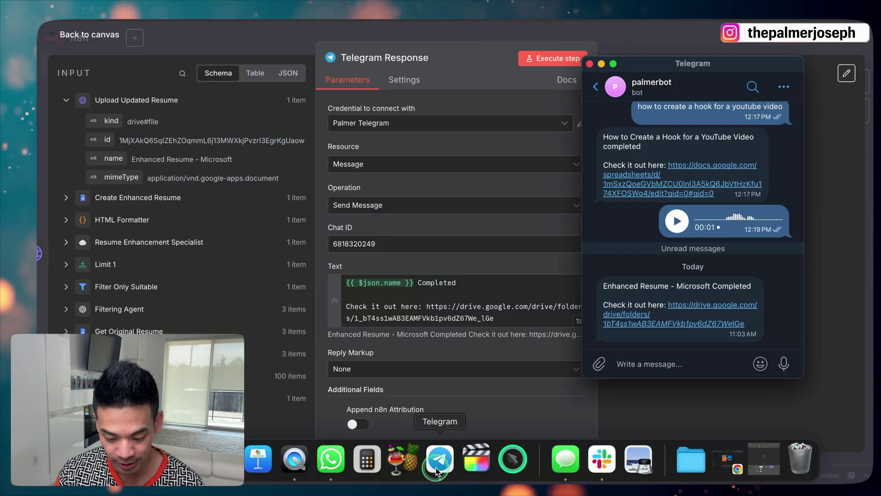
# Look up the chat ID in Telegram's Get ID bot chat and confirm it matches the node's Chat ID
pyautogui.click(602, 86)
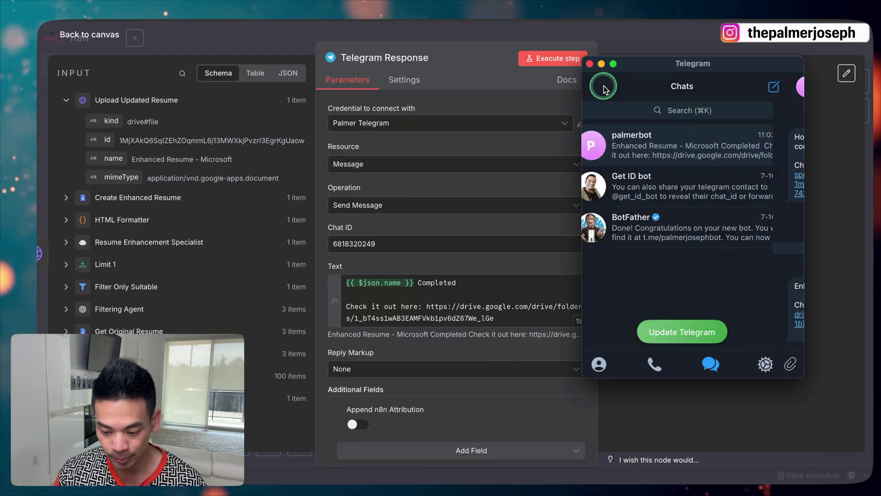
pyautogui.click(679, 111)
pyautogui.write('get id')
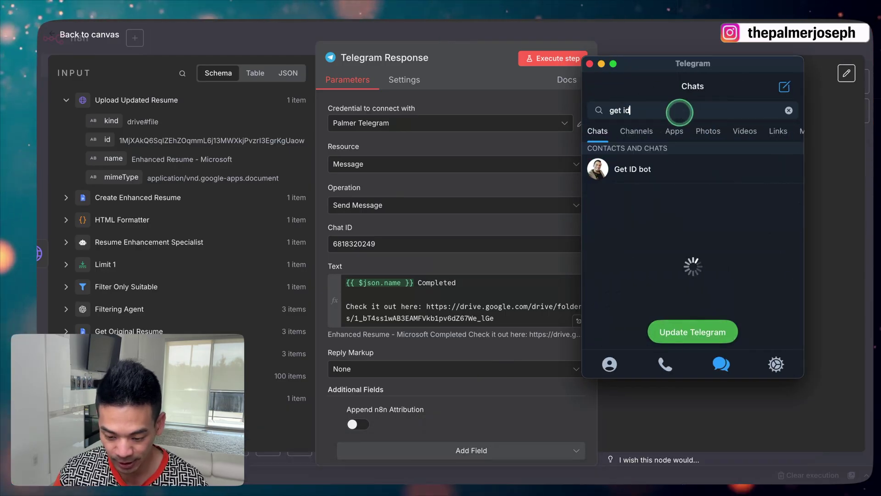
pyautogui.click(645, 169)
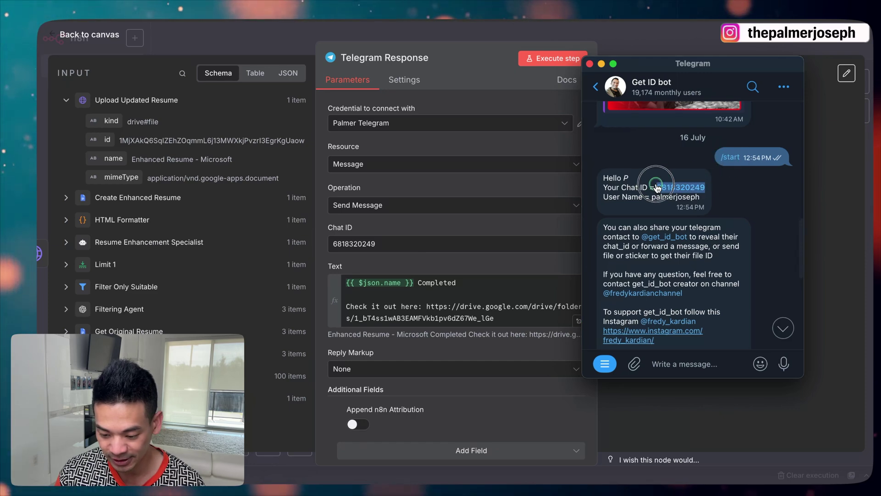
pyautogui.moveTo(657, 188); pyautogui.dragTo(706, 188)
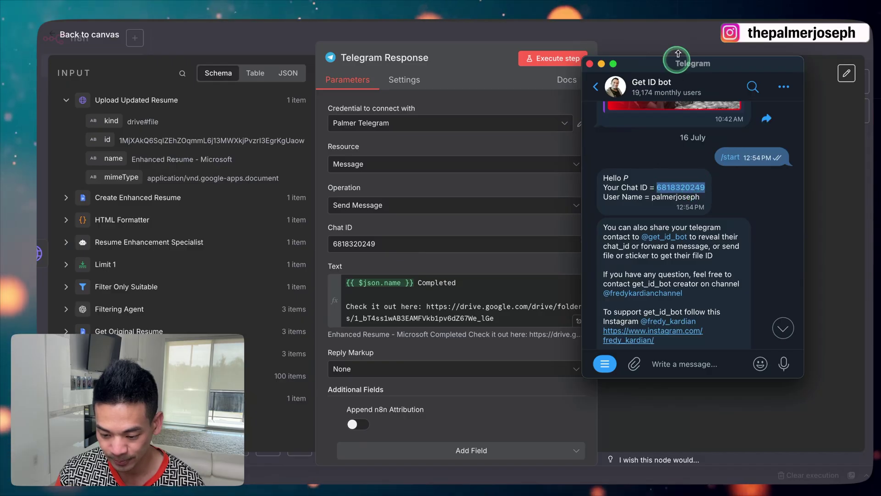
pyautogui.click(638, 75)
pyautogui.moveTo(377, 240); pyautogui.dragTo(581, 309)
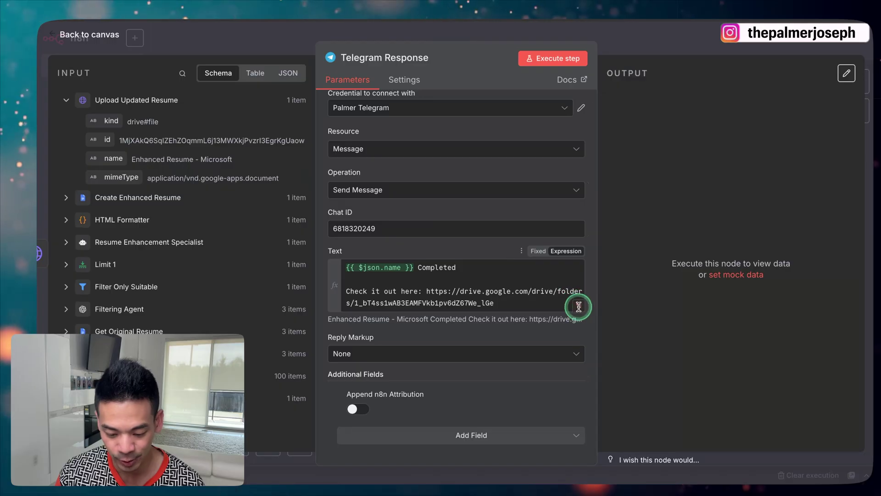
# Verify the Telegram Text expression resolves to the resume name and Drive link, then run Email Response
pyautogui.click(579, 307)
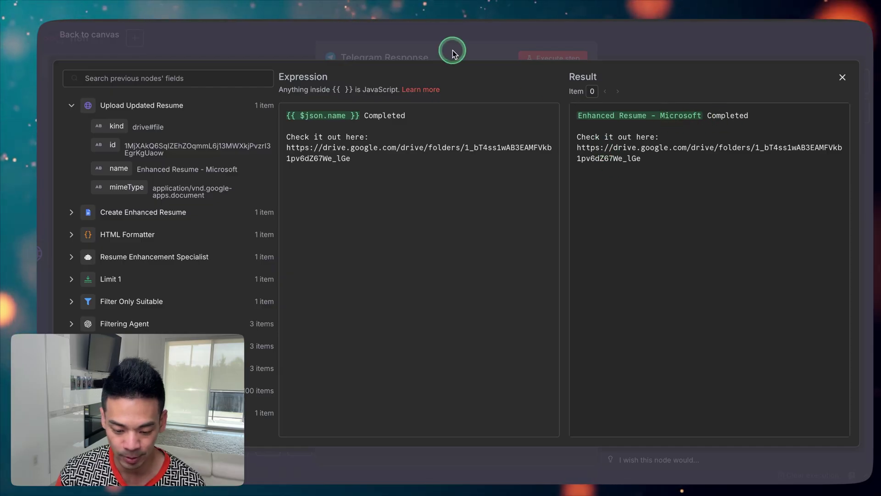
pyautogui.click(473, 37)
pyautogui.click(535, 42)
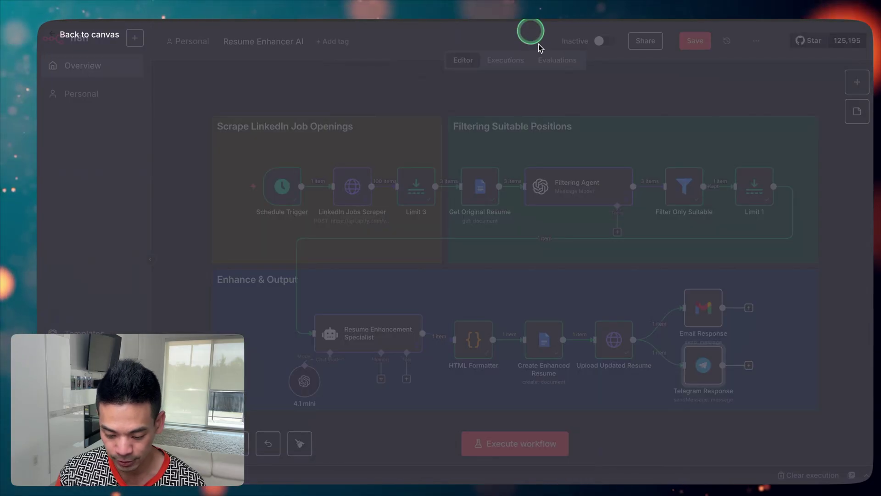
pyautogui.click(687, 278)
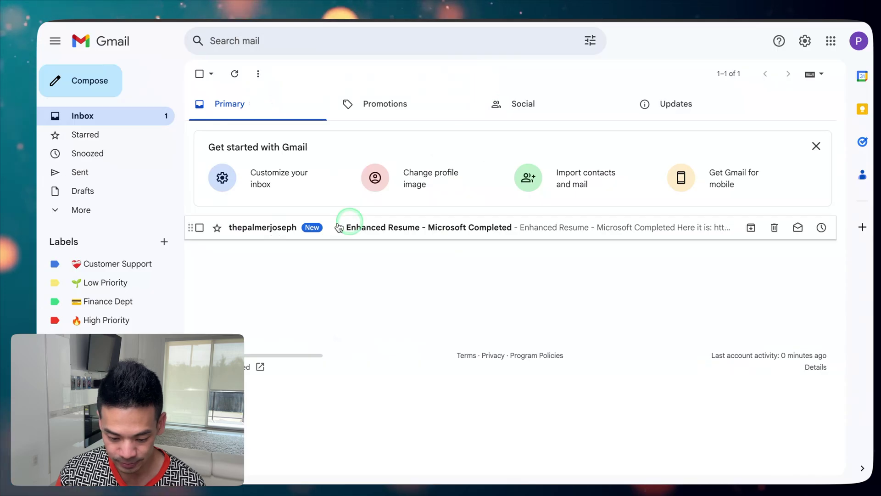
# Open the new 'Enhanced Resume - Microsoft Completed' email in the Gmail inbox
pyautogui.click(371, 226)
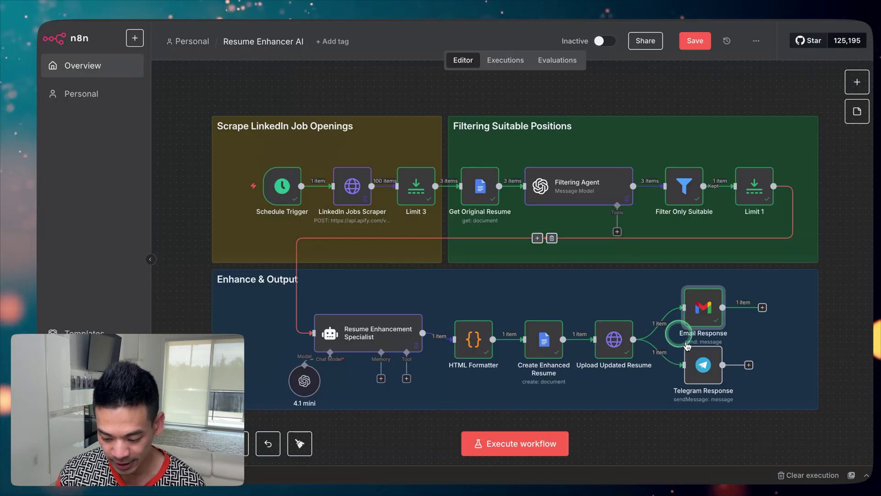
# Run Telegram Response and confirm the bot's new Drive-link message and the Enhanced Resumes folder
pyautogui.click(698, 345)
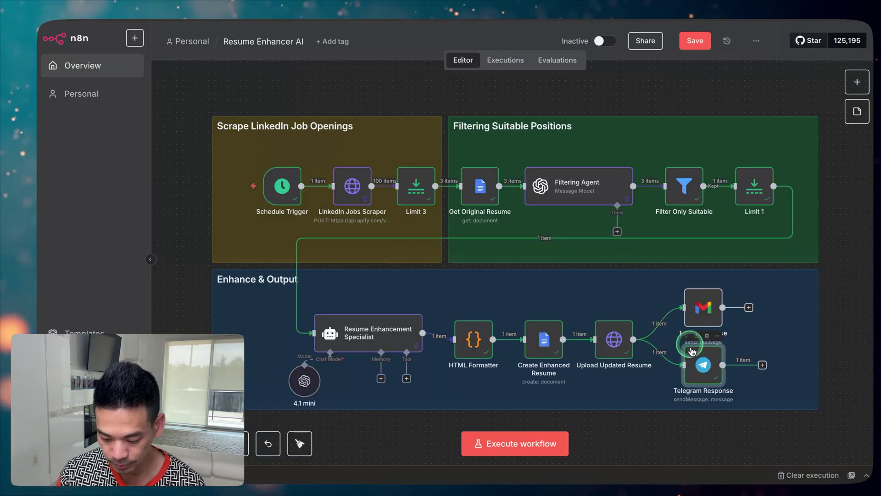
pyautogui.click(439, 458)
pyautogui.click(596, 87)
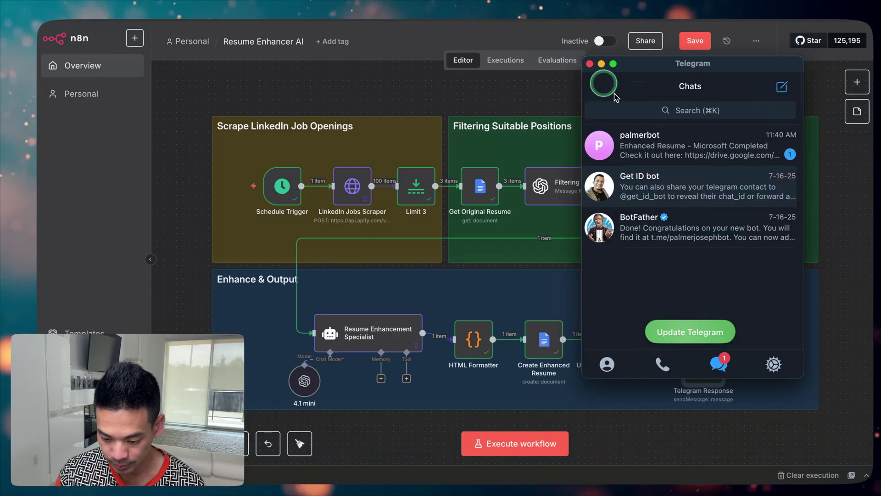
pyautogui.click(652, 147)
pyautogui.click(650, 308)
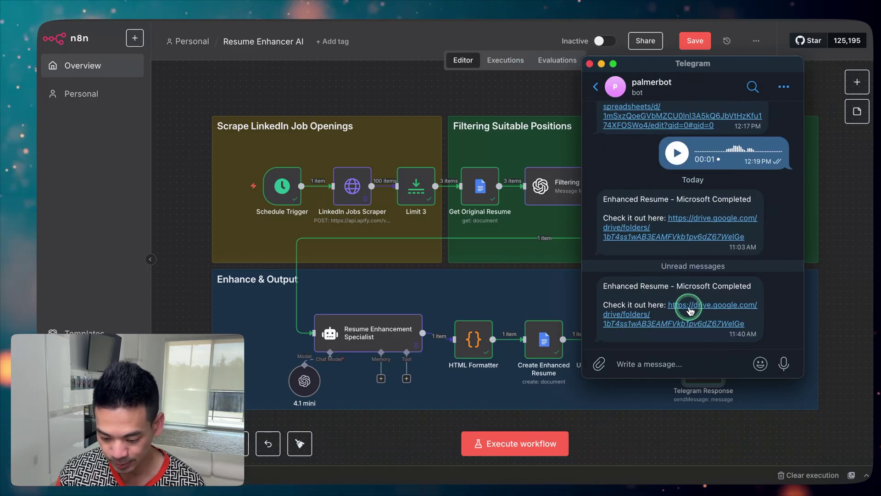
pyautogui.press('super+Tab')
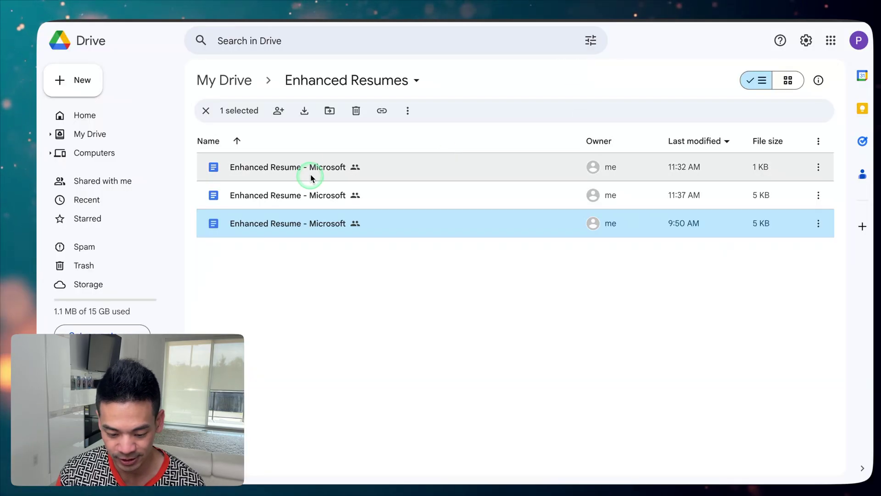
pyautogui.press('super+Tab')
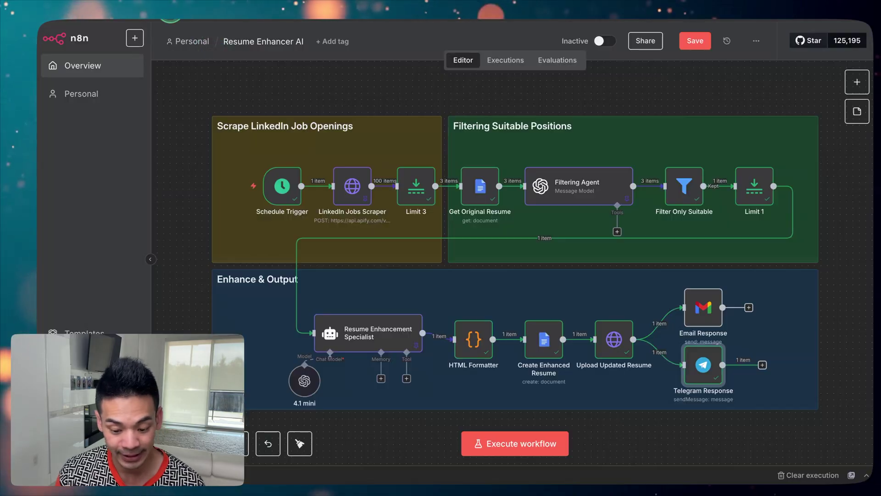